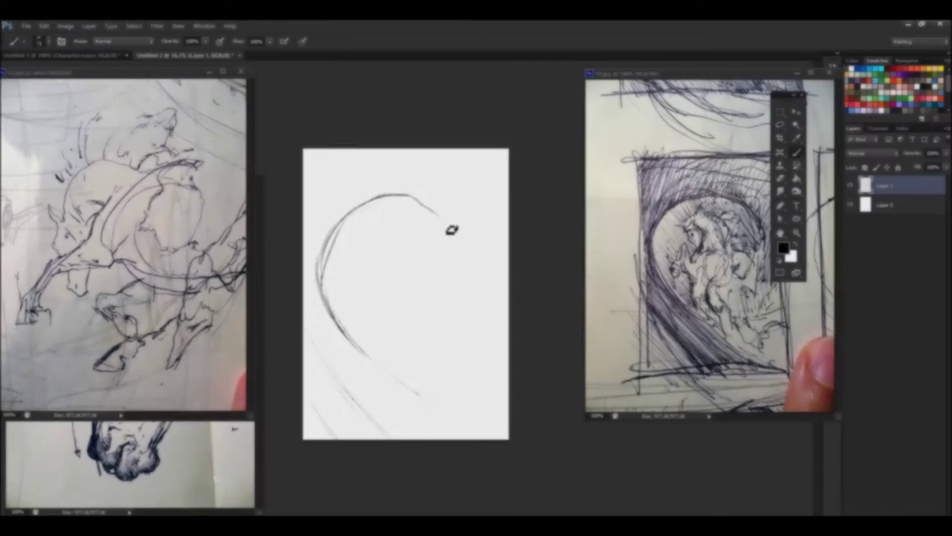
# Finish the inner curl sketch lines and fill the canvas with a grey-blue tone.
pyautogui.moveTo(467, 260)
pyautogui.mouseDown()
pyautogui.moveTo(412, 266)
pyautogui.moveTo(386, 316)
pyautogui.mouseUp()
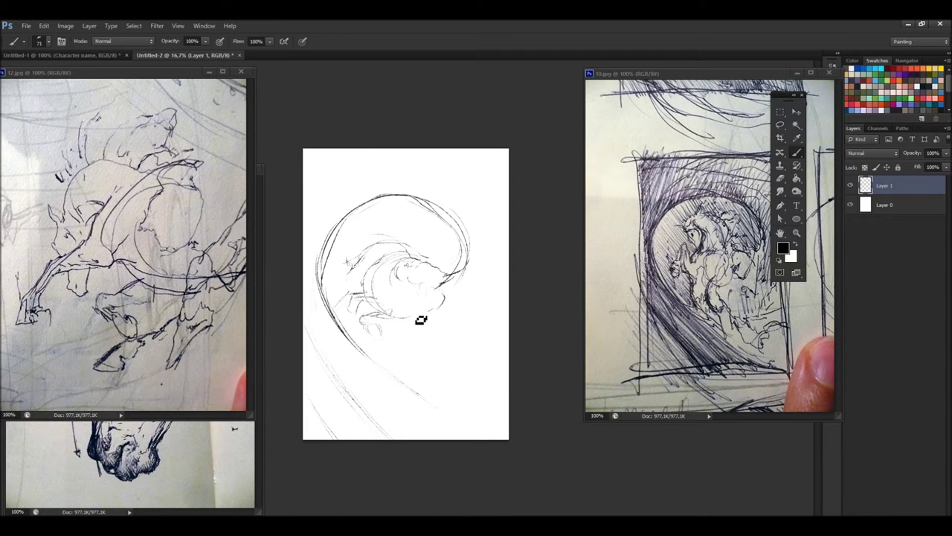
pyautogui.moveTo(431, 266); pyautogui.dragTo(408, 316)
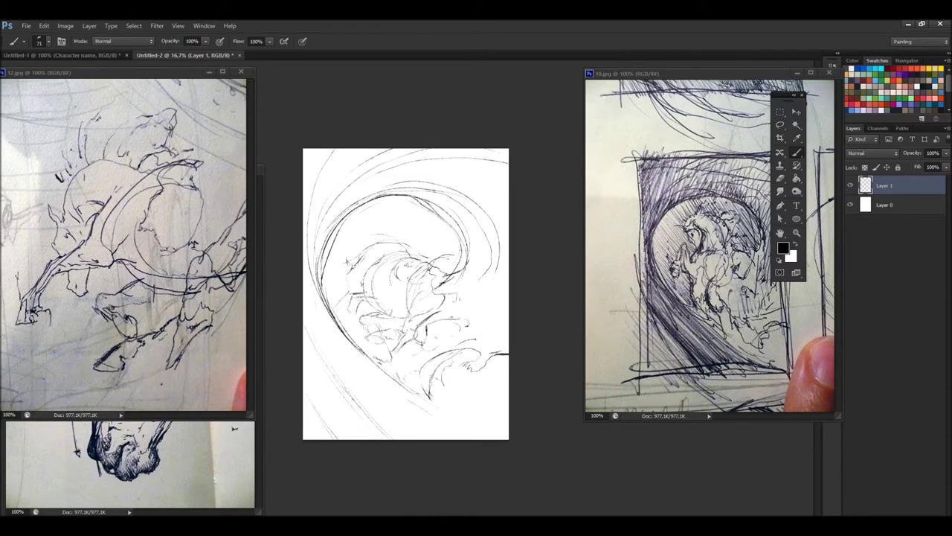
pyautogui.press('g')
pyautogui.click(406, 297)
# Paint deep blue strokes around the wave, then reduce the brush size.
pyautogui.click(782, 248)
pyautogui.click(559, 283)
pyautogui.press('b')
pyautogui.moveTo(327, 186); pyautogui.dragTo(461, 211)
pyautogui.moveTo(320, 357)
pyautogui.mouseDown()
pyautogui.moveTo(475, 378)
pyautogui.moveTo(444, 412)
pyautogui.moveTo(493, 255)
pyautogui.moveTo(401, 304)
pyautogui.mouseUp()
pyautogui.rightClick(491, 277)
pyautogui.press('Escape')
# Paint pale blue from Awesome-wave.jpg inside the curl and add a new Layer 2.
pyautogui.click(27, 84)
pyautogui.keyDown('alt'); pyautogui.click(178, 215); pyautogui.keyUp('alt')
pyautogui.moveTo(447, 216)
pyautogui.mouseDown()
pyautogui.moveTo(350, 246)
pyautogui.moveTo(401, 328)
pyautogui.mouseUp()
pyautogui.hotkey('ctrl', 'shift', 'alt', 'n')
pyautogui.rightClick(428, 279)
pyautogui.press('Escape')
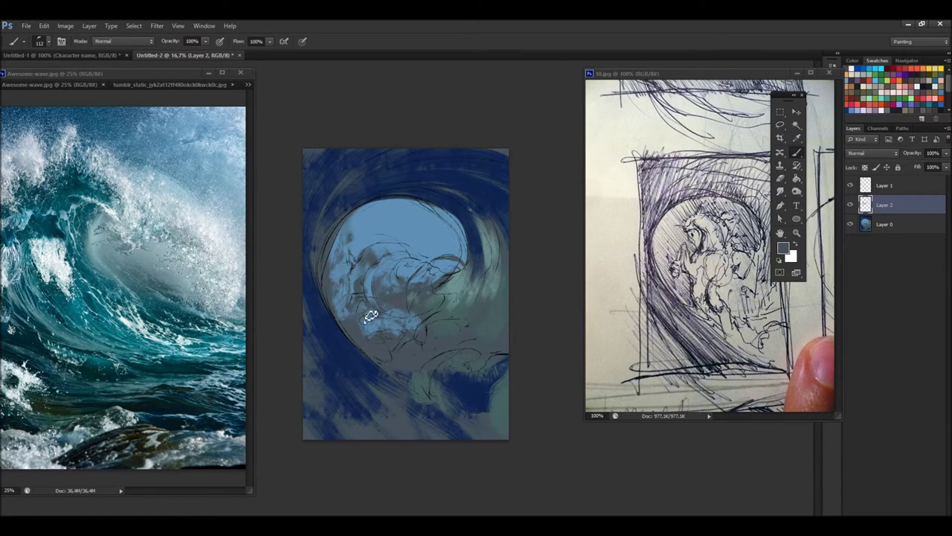
# Paint light Screen tones and darker Overlay tones across the wave curl.
pyautogui.rightClick(395, 319)
pyautogui.doubleClick(447, 387)
pyautogui.hotkey('shift', 'alt', 's')
pyautogui.moveTo(415, 249)
pyautogui.mouseDown()
pyautogui.moveTo(387, 223)
pyautogui.moveTo(454, 237)
pyautogui.moveTo(446, 208)
pyautogui.mouseUp()
pyautogui.hotkey('shift', 'alt', 'o')
pyautogui.hotkey('ctrl', 'e')
pyautogui.moveTo(335, 223); pyautogui.dragTo(477, 312)
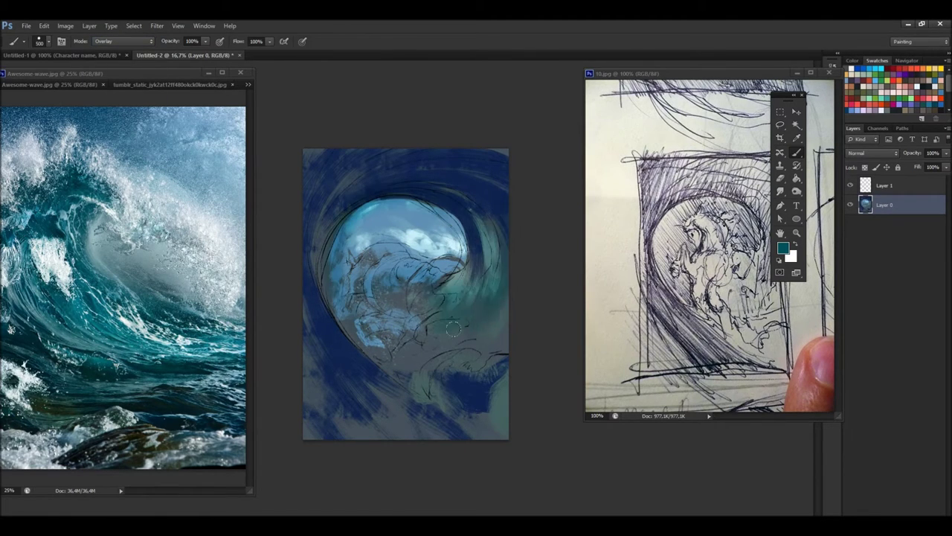
pyautogui.moveTo(372, 328); pyautogui.dragTo(462, 372)
# Paint light foam streaks across the lower wave with a medium Normal-blend brush.
pyautogui.hotkey('shift', 'alt', 'n')
pyautogui.rightClick(383, 315)
pyautogui.doubleClick(416, 380)
pyautogui.moveTo(320, 335)
pyautogui.mouseDown()
pyautogui.moveTo(426, 419)
pyautogui.moveTo(422, 402)
pyautogui.mouseUp()
pyautogui.moveTo(449, 370)
pyautogui.mouseDown()
pyautogui.moveTo(487, 326)
pyautogui.moveTo(495, 354)
pyautogui.mouseUp()
pyautogui.moveTo(413, 357); pyautogui.dragTo(463, 357)
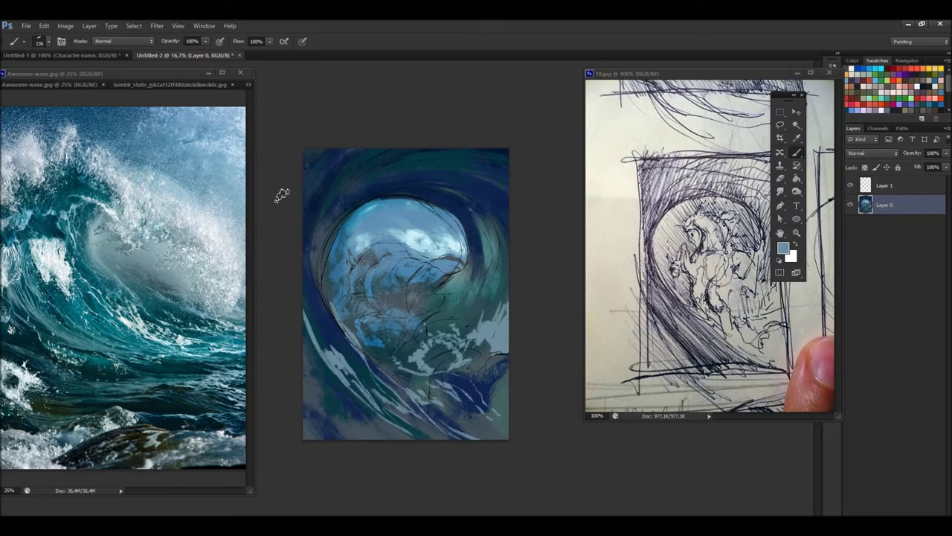
# Dab speckled spray across the wave centre with the spatter brush.
pyautogui.rightClick(502, 334)
pyautogui.doubleClick(611, 382)
pyautogui.moveTo(417, 245); pyautogui.dragTo(447, 271)
pyautogui.moveTo(376, 268); pyautogui.dragTo(472, 345)
# Paint white clouds atop the curl with a 101 px round brush and cover sketch lines in light blue.
pyautogui.rightClick(480, 300)
pyautogui.write('101')
pyautogui.press('Return')
pyautogui.rightClick(392, 241)
pyautogui.doubleClick(435, 309)
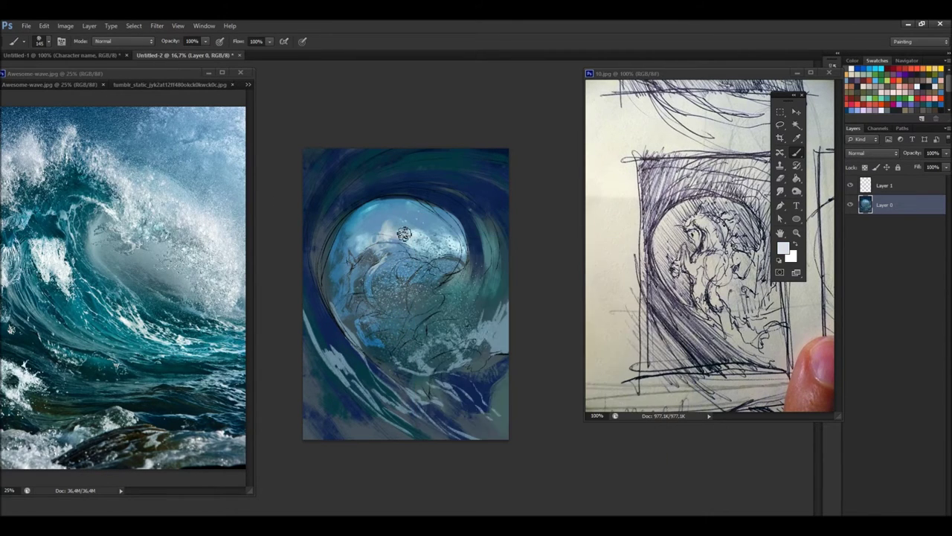
pyautogui.moveTo(394, 223); pyautogui.dragTo(430, 212)
pyautogui.keyDown('alt'); pyautogui.click(407, 253); pyautogui.keyUp('alt')
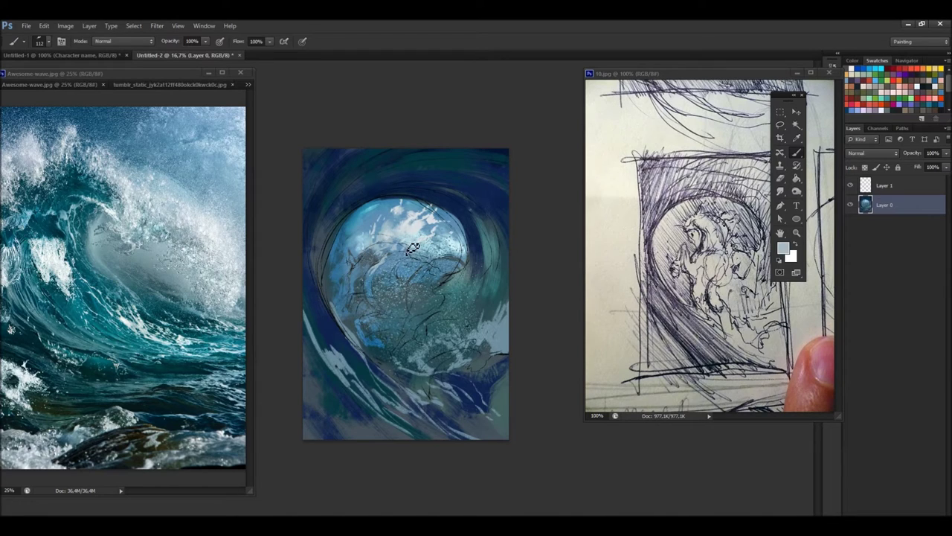
pyautogui.moveTo(464, 264); pyautogui.dragTo(389, 268)
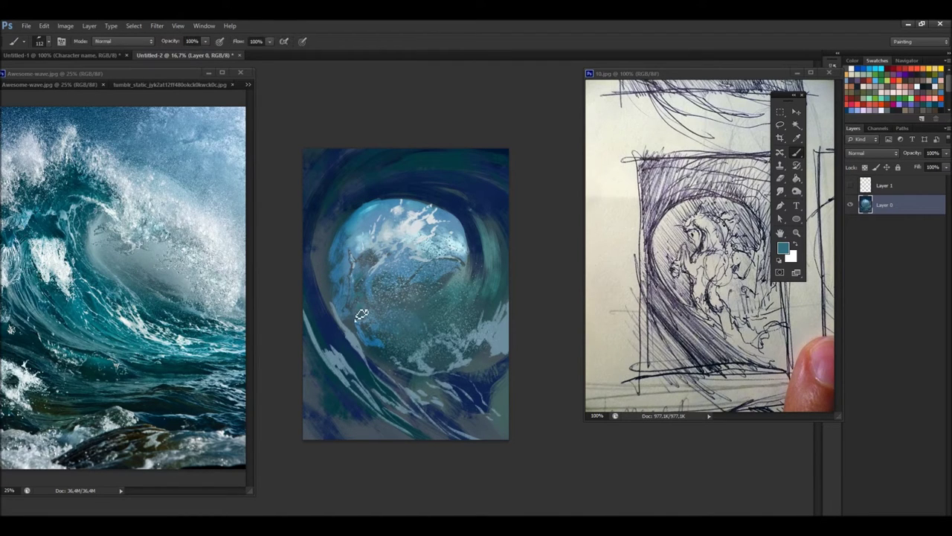
# Darken the lower curl interior with a 500 px Multiply-blend brush.
pyautogui.rightClick(469, 339)
pyautogui.press('Escape')
pyautogui.hotkey('shift', 'alt', 'm')
pyautogui.keyDown('alt'); pyautogui.click(401, 349); pyautogui.keyUp('alt')
pyautogui.moveTo(491, 320); pyautogui.dragTo(402, 394)
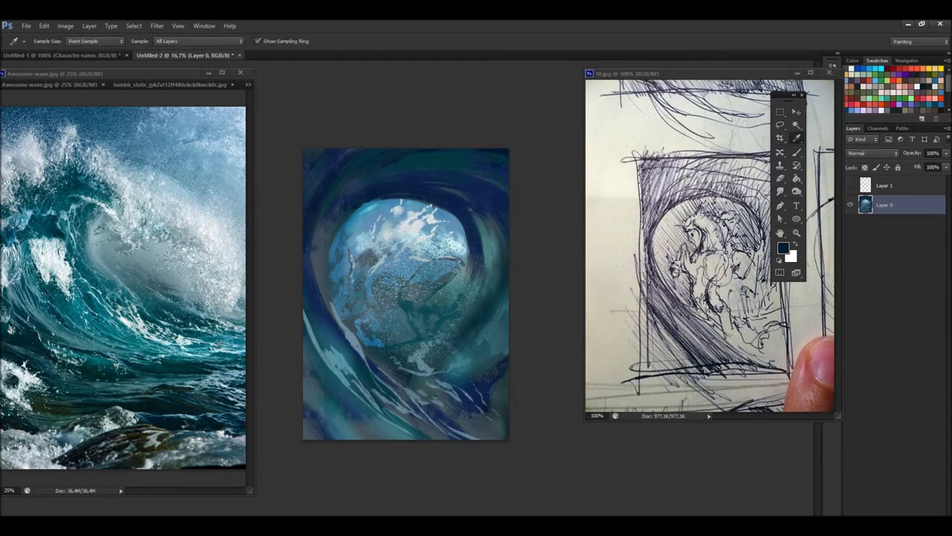
pyautogui.click(169, 84)
# Paint light blue strokes over the upper right and top of the swirl, sampling teal tones.
pyautogui.keyDown('alt'); pyautogui.click(409, 253); pyautogui.keyUp('alt')
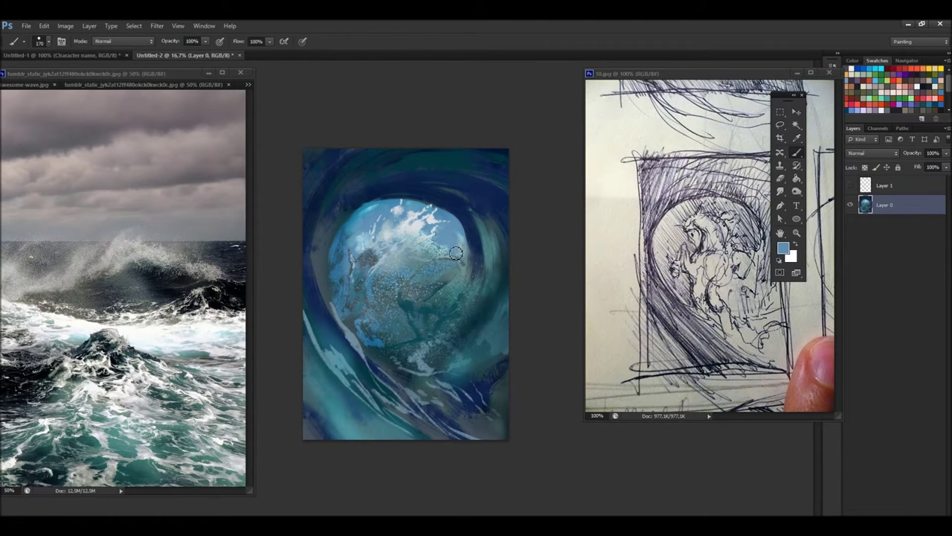
pyautogui.moveTo(464, 252); pyautogui.dragTo(463, 216)
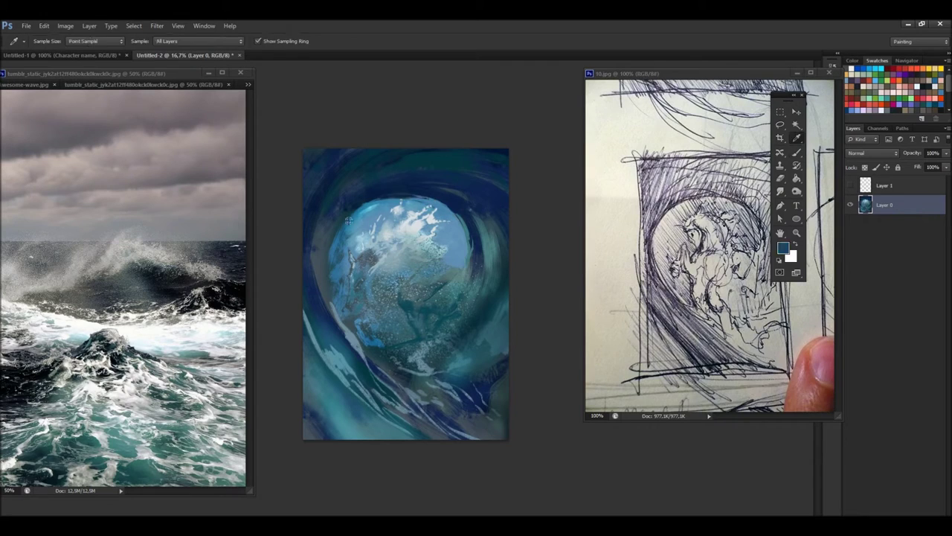
pyautogui.moveTo(358, 192)
pyautogui.mouseDown()
pyautogui.moveTo(461, 186)
pyautogui.moveTo(409, 155)
pyautogui.mouseUp()
pyautogui.keyDown('alt'); pyautogui.click(423, 255); pyautogui.keyUp('alt')
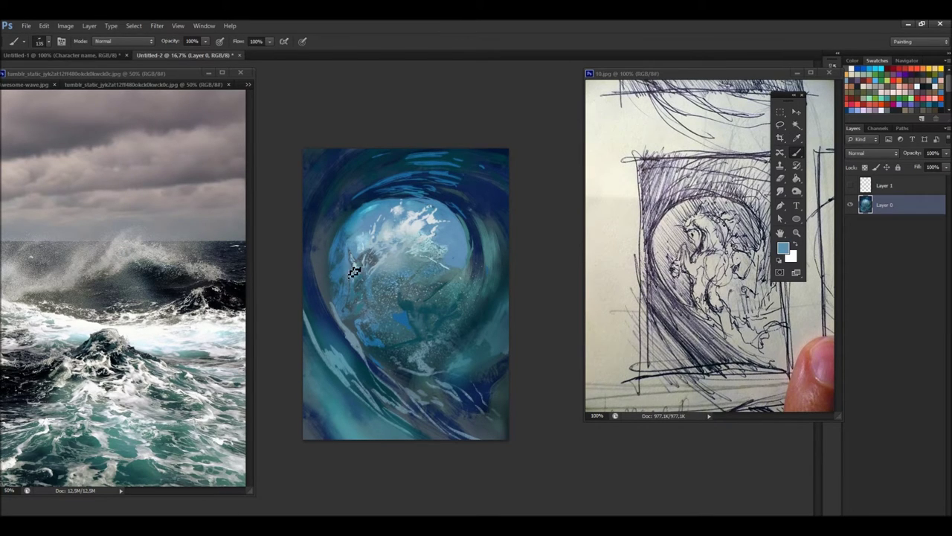
pyautogui.keyDown('alt'); pyautogui.click(401, 293); pyautogui.keyUp('alt')
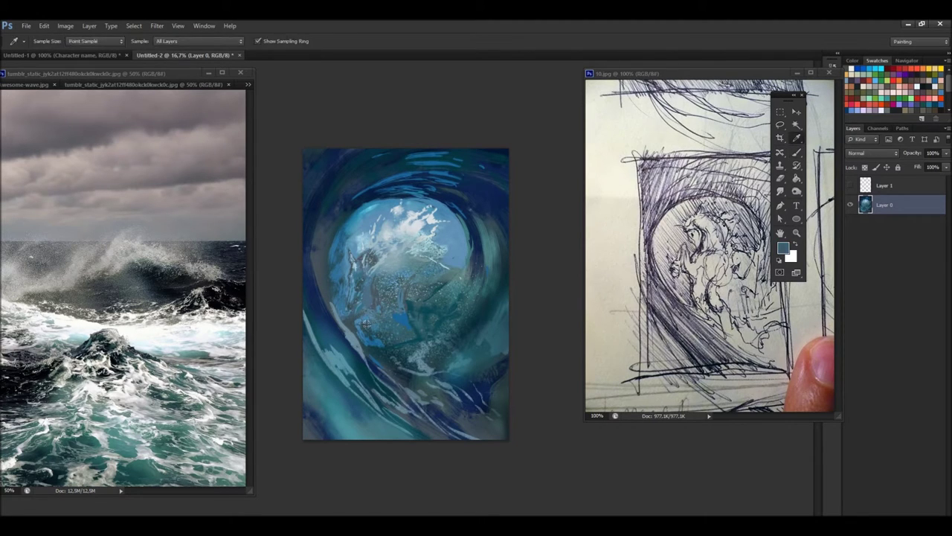
pyautogui.keyDown('alt'); pyautogui.click(396, 306); pyautogui.keyUp('alt')
# Save as Merhorse.psd, then paint Color Dodge glow along the lower wave and swirl top.
pyautogui.hotkey('ctrl', 'shift', 's')
pyautogui.press('Return')
pyautogui.click(123, 41)
pyautogui.click(115, 163)
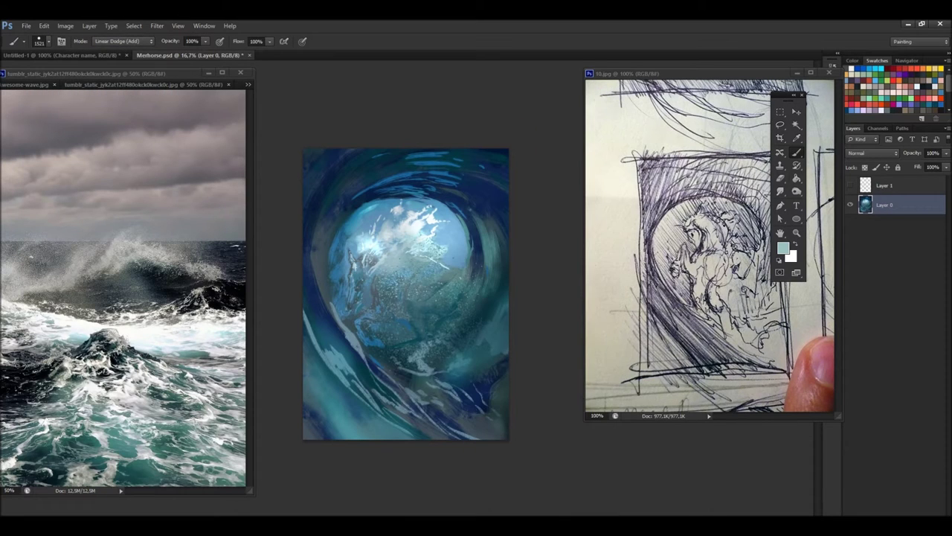
pyautogui.hotkey('shift', '-')
pyautogui.moveTo(444, 279)
pyautogui.mouseDown()
pyautogui.moveTo(416, 327)
pyautogui.moveTo(484, 365)
pyautogui.moveTo(386, 424)
pyautogui.mouseUp()
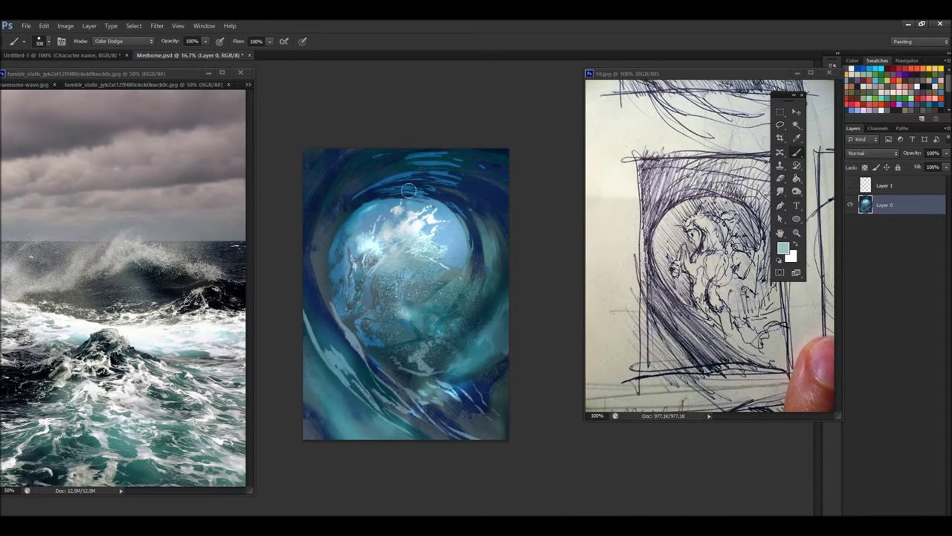
pyautogui.moveTo(402, 175); pyautogui.dragTo(503, 167)
# Duplicate the painting to a new layer and transform it over the curl centre.
pyautogui.press('v')
pyautogui.hotkey('ctrl', 'j')
pyautogui.hotkey('ctrl', 't')
pyautogui.moveTo(475, 303); pyautogui.dragTo(430, 250)
pyautogui.press('Return')
pyautogui.press('b')
pyautogui.keyDown('alt'); pyautogui.click(357, 250); pyautogui.keyUp('alt')
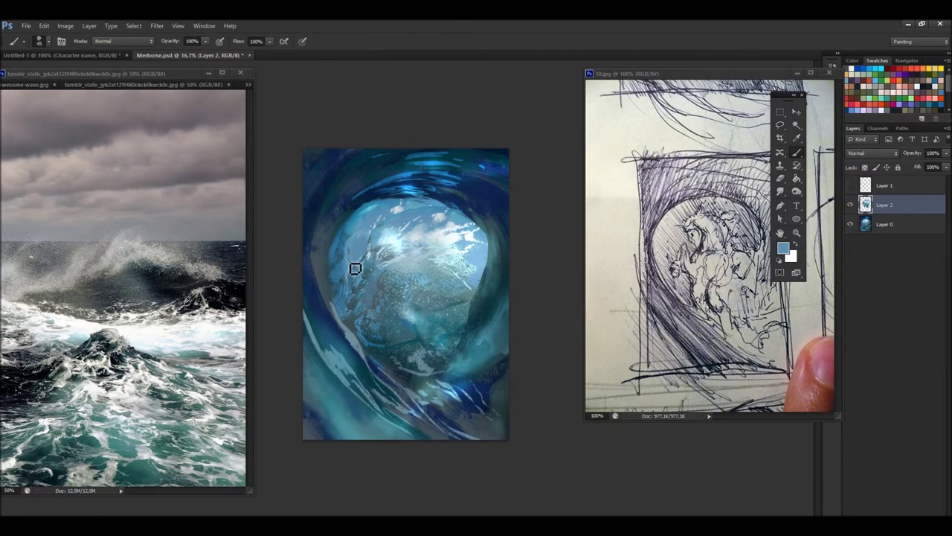
# Block in the dark shape of the sea horse's head with a smaller brush.
pyautogui.keyDown('alt'); pyautogui.click(379, 292); pyautogui.keyUp('alt')
pyautogui.rightClick(430, 277)
pyautogui.doubleClick(587, 352)
pyautogui.keyDown('alt'); pyautogui.click(437, 269); pyautogui.keyUp('alt')
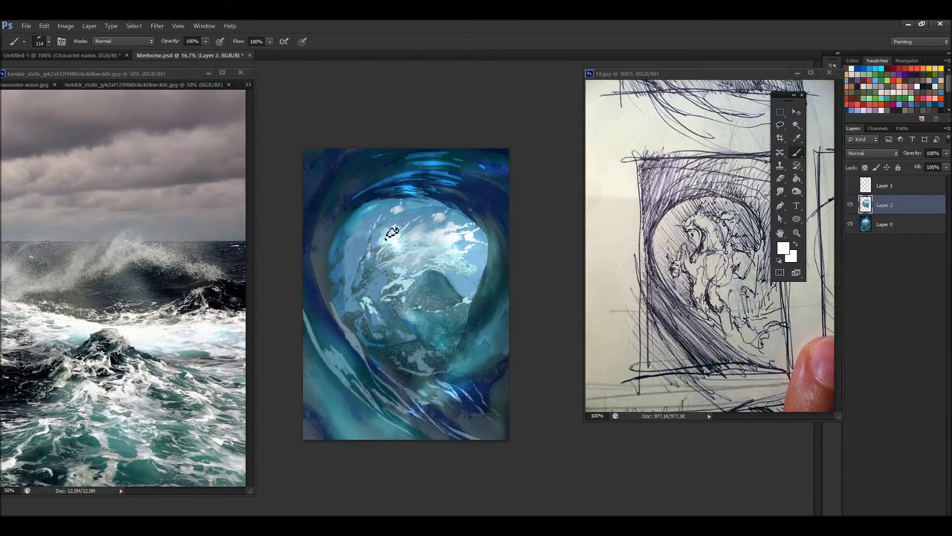
pyautogui.keyDown('alt'); pyautogui.click(448, 281); pyautogui.keyUp('alt')
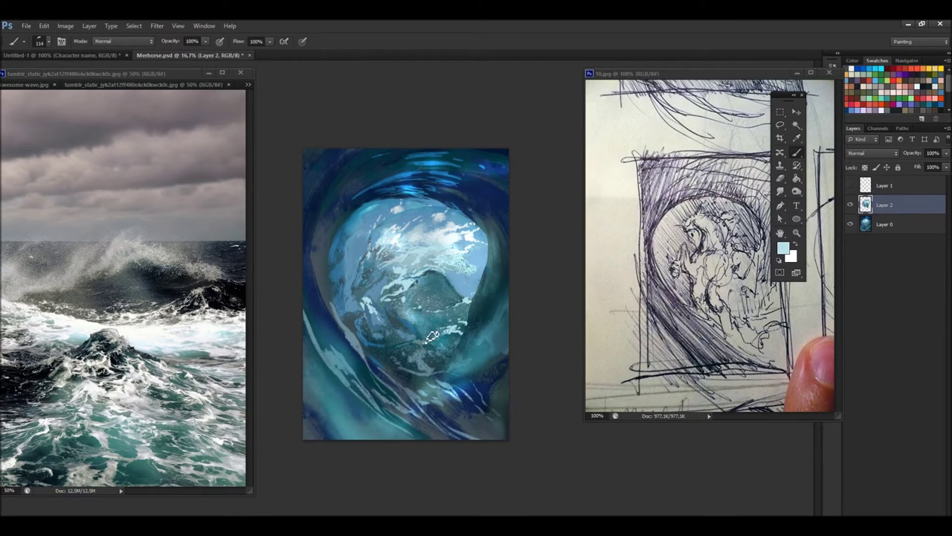
pyautogui.keyDown('alt'); pyautogui.rightClick(441, 265); pyautogui.keyUp('alt')
pyautogui.click(472, 94)
pyautogui.moveTo(382, 253); pyautogui.dragTo(356, 294)
# Shade the horse's lower body in darker sampled teal.
pyautogui.keyDown('alt'); pyautogui.click(357, 299); pyautogui.keyUp('alt')
pyautogui.keyDown('alt'); pyautogui.click(384, 282); pyautogui.keyUp('alt')
pyautogui.keyDown('alt'); pyautogui.click(418, 277); pyautogui.keyUp('alt')
pyautogui.rightClick(443, 282)
pyautogui.press('Return')
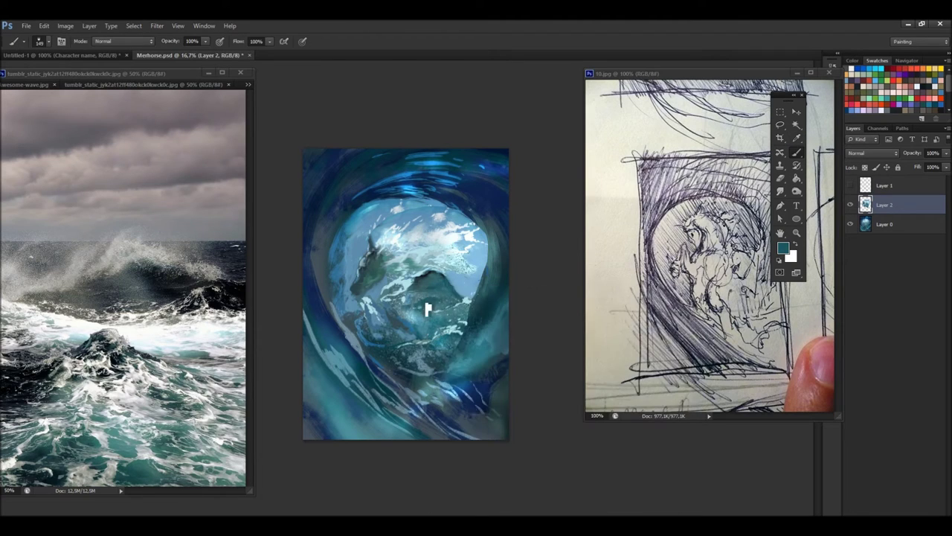
pyautogui.moveTo(428, 308); pyautogui.dragTo(414, 328)
# Darken the left side of the wave with dark teal strokes using a 125 px brush.
pyautogui.keyDown('alt'); pyautogui.click(376, 320); pyautogui.keyUp('alt')
pyautogui.rightClick(372, 326)
pyautogui.press('Return')
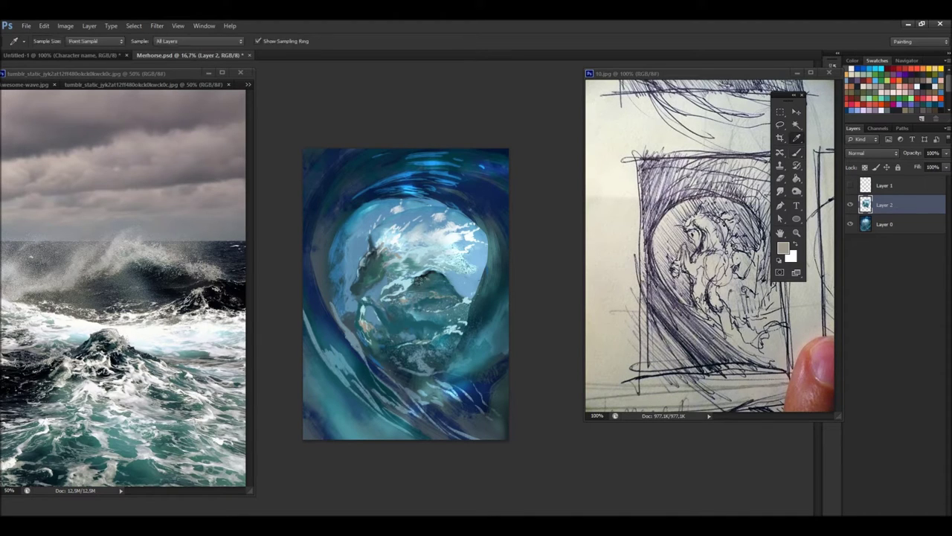
pyautogui.keyDown('alt'); pyautogui.click(377, 340); pyautogui.keyUp('alt')
pyautogui.keyDown('alt'); pyautogui.click(444, 218); pyautogui.keyUp('alt')
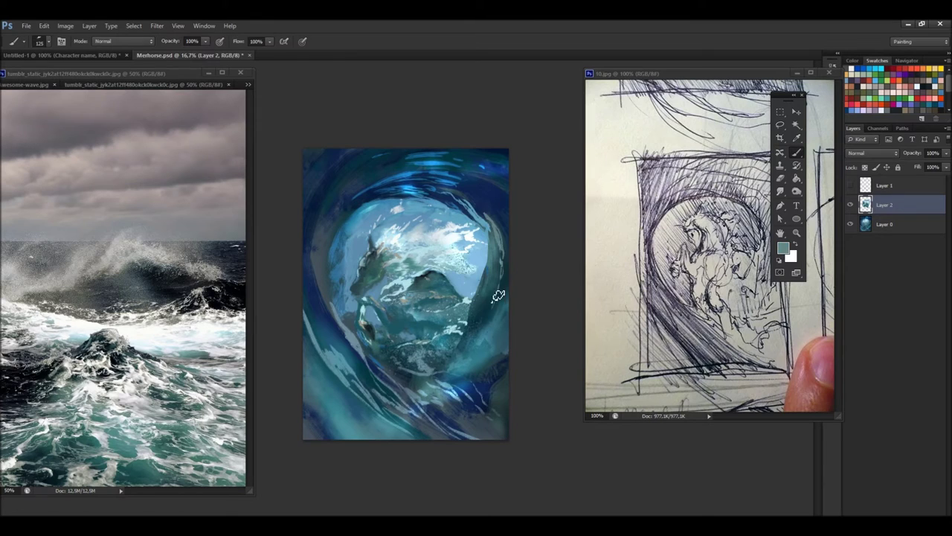
pyautogui.rightClick(483, 319)
pyautogui.press('Return')
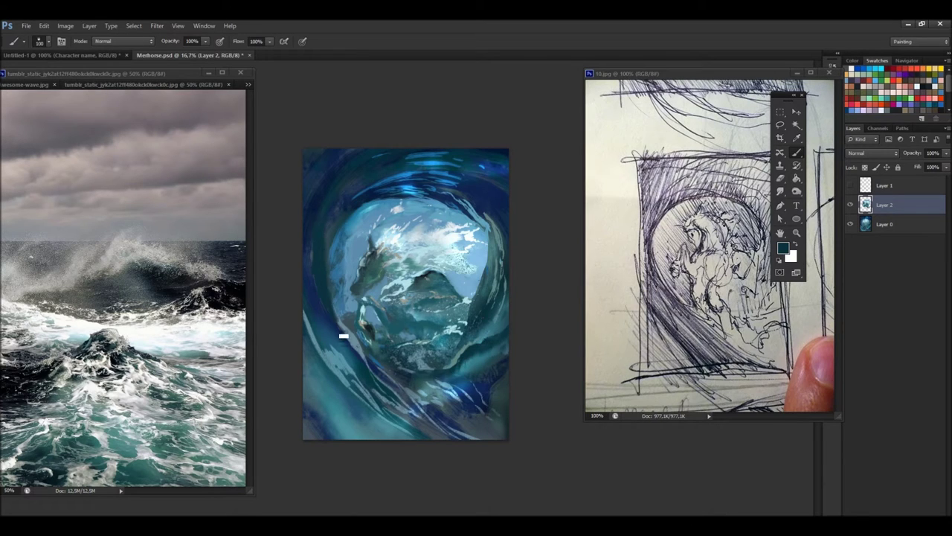
pyautogui.keyDown('alt'); pyautogui.click(317, 257); pyautogui.keyUp('alt')
pyautogui.moveTo(349, 305); pyautogui.dragTo(309, 391)
pyautogui.moveTo(353, 309)
pyautogui.mouseDown()
pyautogui.moveTo(299, 387)
pyautogui.moveTo(476, 417)
pyautogui.mouseUp()
# Paint a green Overlay stroke across the lower wave and sample light foam colours.
pyautogui.click(123, 41)
pyautogui.click(112, 178)
pyautogui.moveTo(357, 342); pyautogui.dragTo(462, 395)
pyautogui.keyDown('alt'); pyautogui.click(406, 351); pyautogui.keyUp('alt')
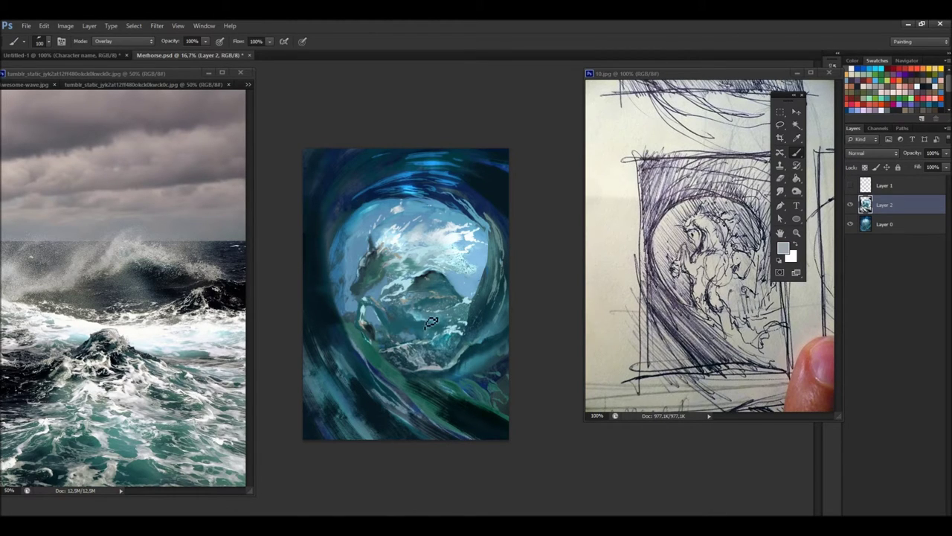
pyautogui.keyDown('alt'); pyautogui.click(367, 288); pyautogui.keyUp('alt')
pyautogui.keyDown('alt'); pyautogui.click(365, 296); pyautogui.keyUp('alt')
# Return the brush to Normal at 73 px, sample grey-teal foam tones, then enlarge to 158 px.
pyautogui.click(122, 41)
pyautogui.click(112, 50)
pyautogui.rightClick(357, 292)
pyautogui.press('Return')
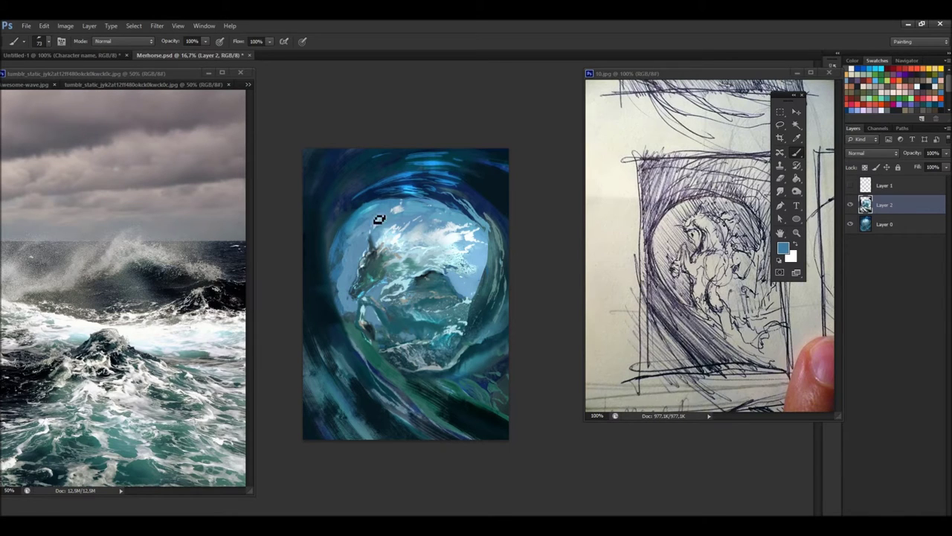
pyautogui.keyDown('alt'); pyautogui.click(478, 334); pyautogui.keyUp('alt')
pyautogui.keyDown('alt'); pyautogui.click(473, 329); pyautogui.keyUp('alt')
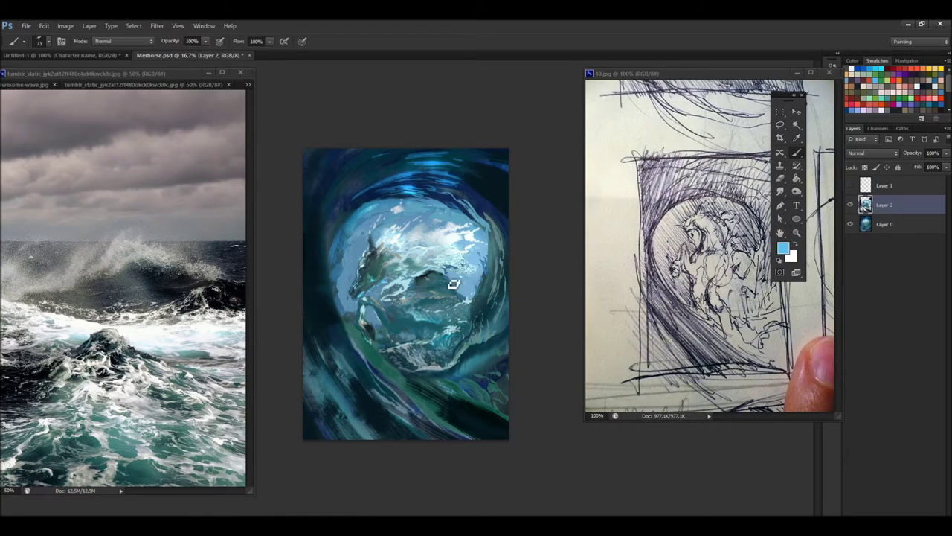
pyautogui.rightClick(387, 269)
pyautogui.moveTo(430, 290); pyautogui.dragTo(446, 289)
pyautogui.press('Return')
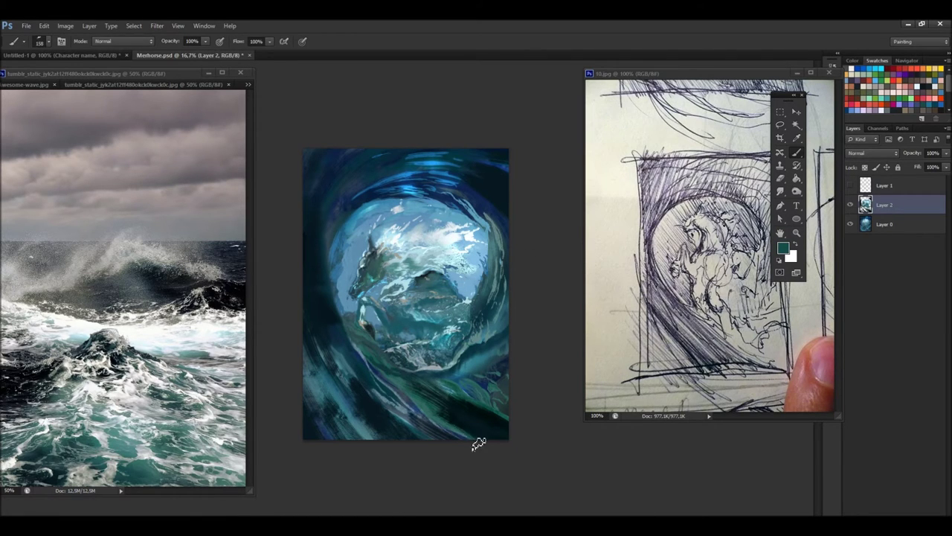
# Switch to the Mixer Brush with a blending brush preset.
pyautogui.hotkey('shift', 'b')
pyautogui.rightClick(390, 318)
pyautogui.rightClick(332, 316)
pyautogui.keyDown('alt'); pyautogui.click(373, 406); pyautogui.keyUp('alt')
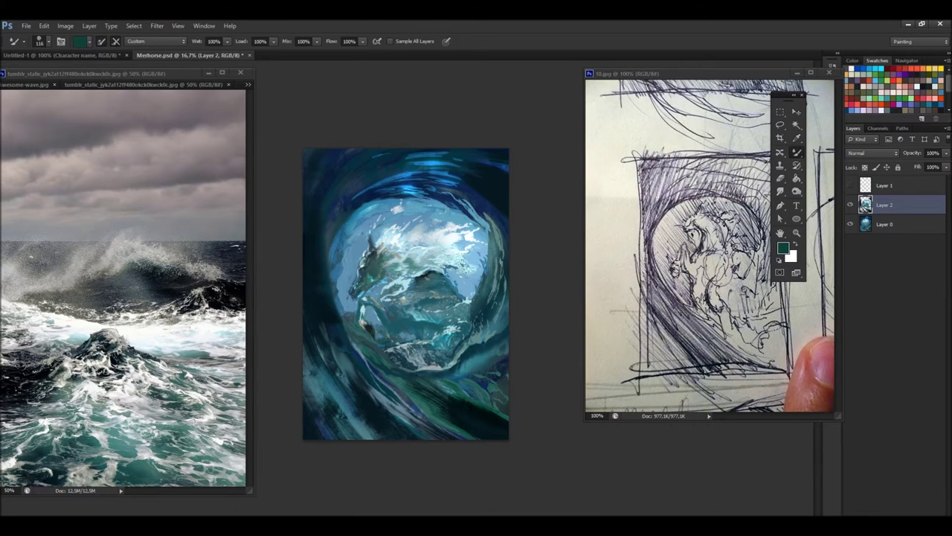
# Merge the copied layer down and set a Color-blend brush with sampled dark teal.
pyautogui.hotkey('ctrl', 'e')
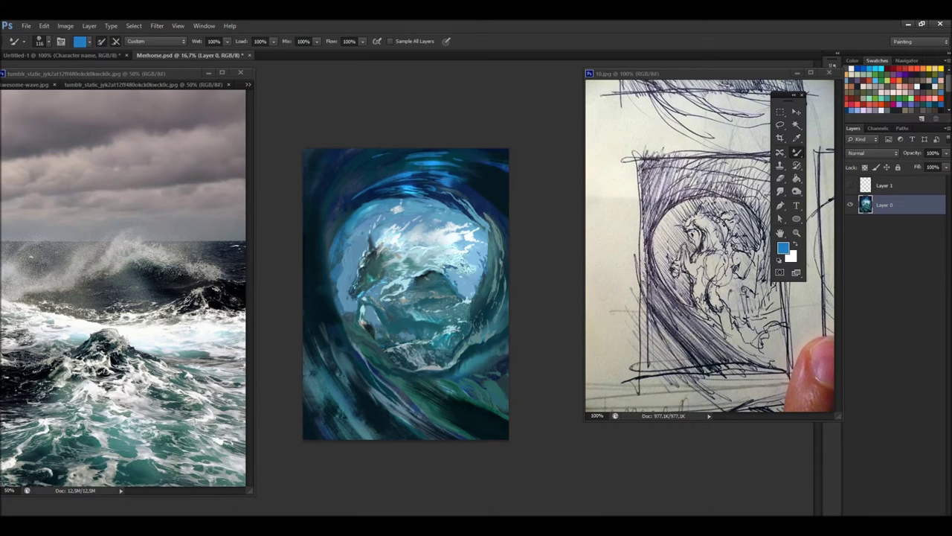
pyautogui.press('b')
pyautogui.rightClick(422, 184)
pyautogui.press('Escape')
pyautogui.hotkey('shift', 'alt', 'c')
pyautogui.keyDown('alt'); pyautogui.click(455, 180); pyautogui.keyUp('alt')
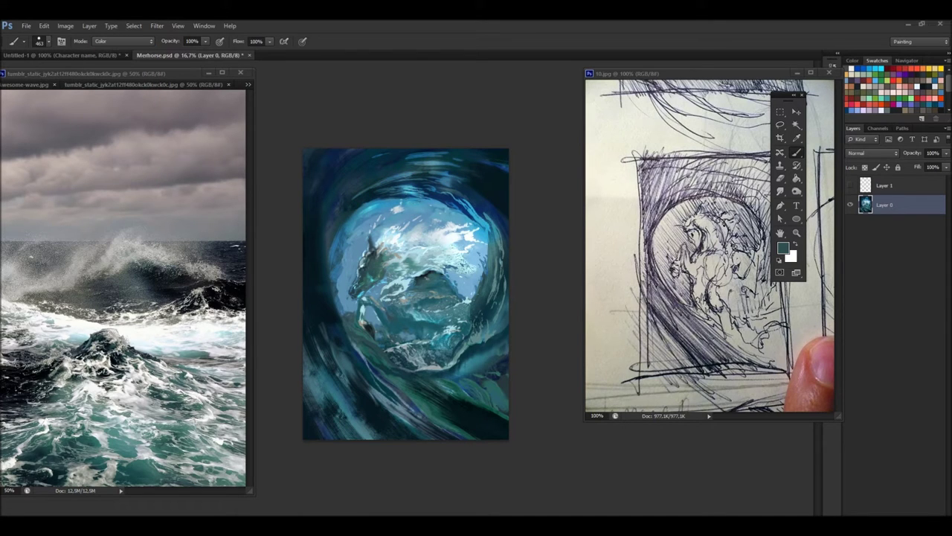
# Return the brush to Normal with the 200 px preset and sample a teal.
pyautogui.hotkey('ctrl', '+')
pyautogui.rightClick(364, 291)
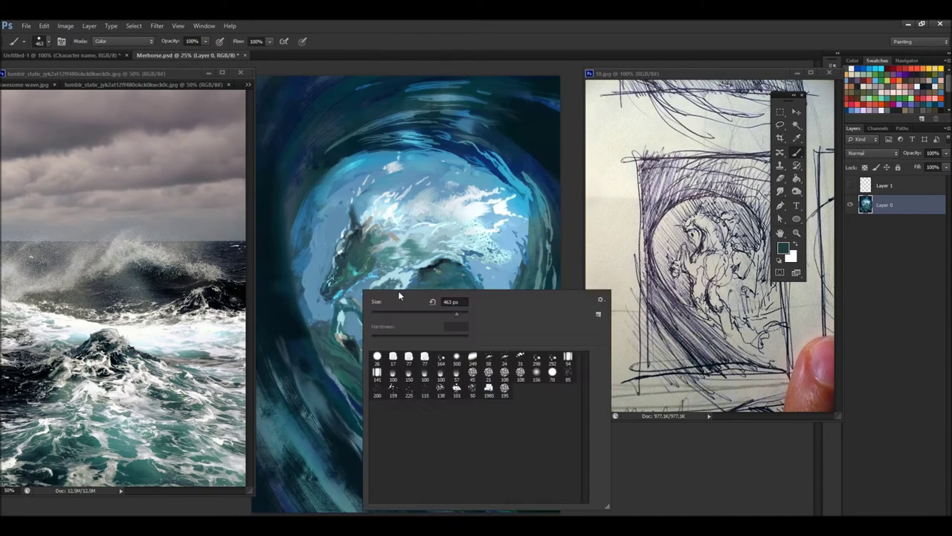
pyautogui.click(383, 372)
pyautogui.hotkey('shift', 'alt', 'n')
pyautogui.press('[')
pyautogui.press('[')
pyautogui.press('[')
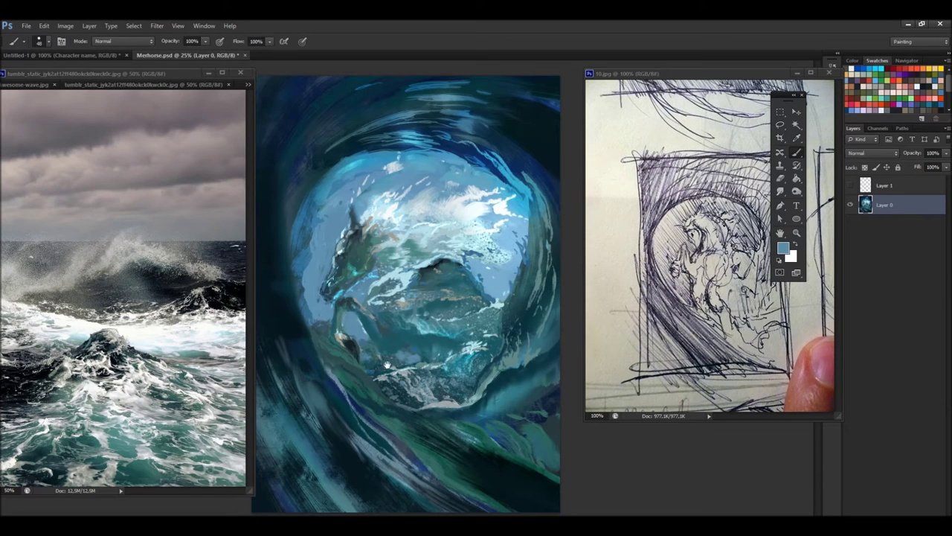
pyautogui.rightClick(385, 203)
pyautogui.doubleClick(388, 300)
pyautogui.keyDown('alt'); pyautogui.click(408, 269); pyautogui.keyUp('alt')
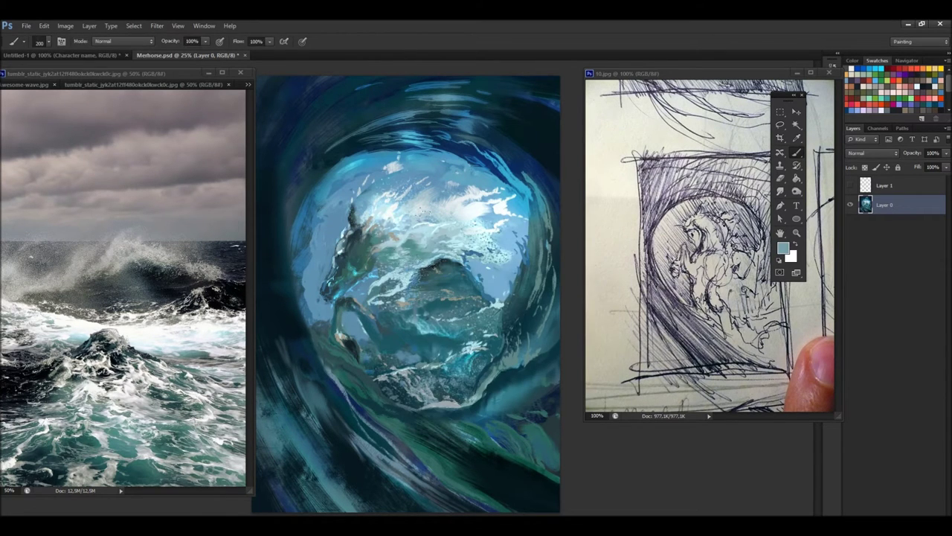
# Flip the canvas horizontally at 25% zoom and duplicate the painted layer.
pyautogui.press('z')
pyautogui.click(420, 269)
pyautogui.keyDown('alt'); pyautogui.click(420, 269); pyautogui.keyUp('alt')
pyautogui.press('h')
pyautogui.click(518, 293)
pyautogui.click(488, 290)
pyautogui.hotkey('ctrl', 'j')
pyautogui.hotkey('ctrl', 'shift', 'x')
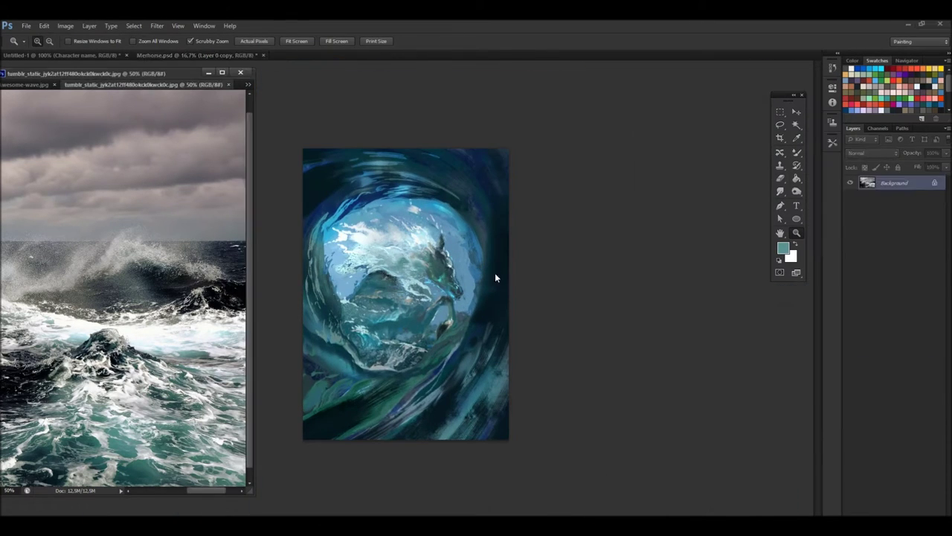
# Warp the wave sphere's rim with a size-600 Liquify brush and apply it.
pyautogui.write('600')
pyautogui.moveTo(424, 155)
pyautogui.mouseDown()
pyautogui.moveTo(553, 144)
pyautogui.moveTo(591, 280)
pyautogui.moveTo(567, 332)
pyautogui.moveTo(447, 151)
pyautogui.mouseUp()
pyautogui.click(872, 85)
pyautogui.click(66, 25)
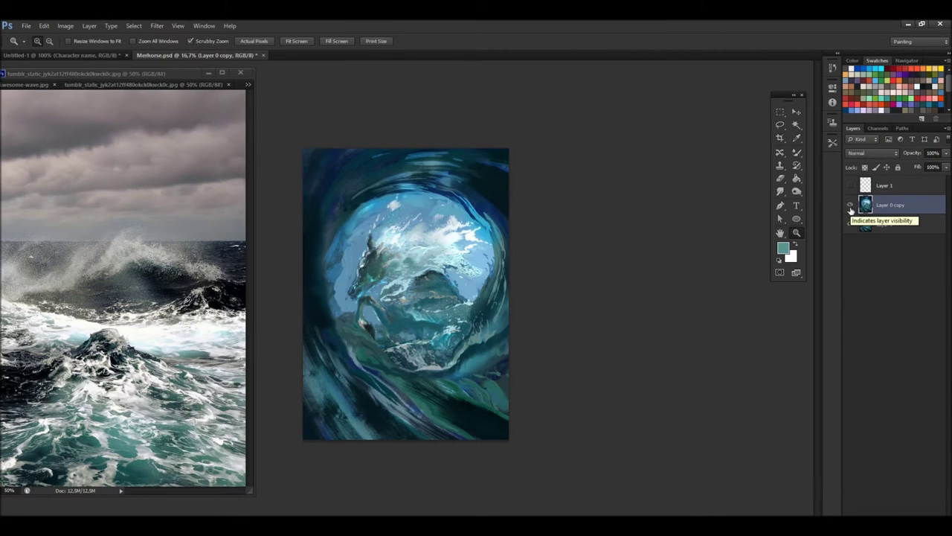
# Sample light blue and dark teal from the painting and add a new empty layer.
pyautogui.press('e')
pyautogui.press('b')
pyautogui.rightClick(489, 254)
pyautogui.press('Escape')
pyautogui.keyDown('alt'); pyautogui.click(430, 204); pyautogui.keyUp('alt')
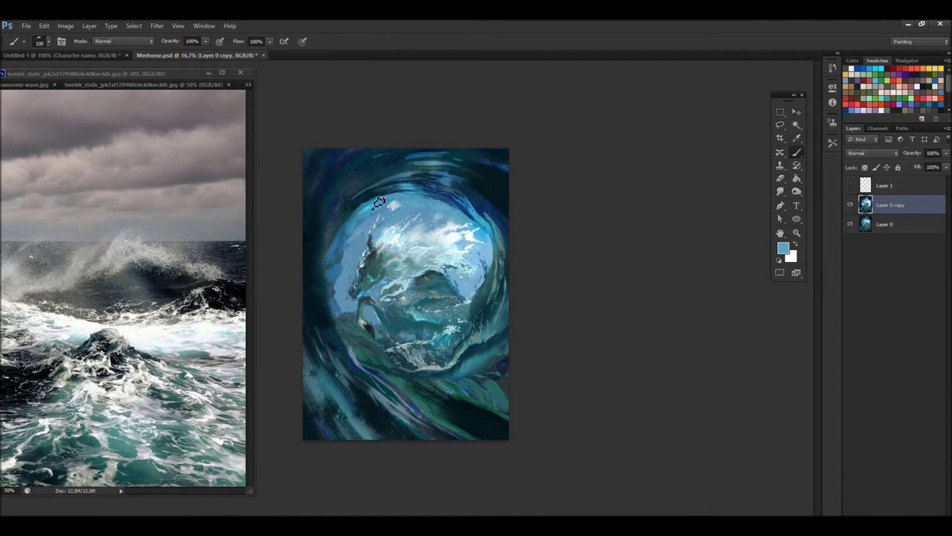
pyautogui.click(328, 288)
pyautogui.press('b')
pyautogui.hotkey('ctrl', 'shift', 'alt', 'n')
# Resize the brush to 349 and make white the paint colour.
pyautogui.rightClick(355, 242)
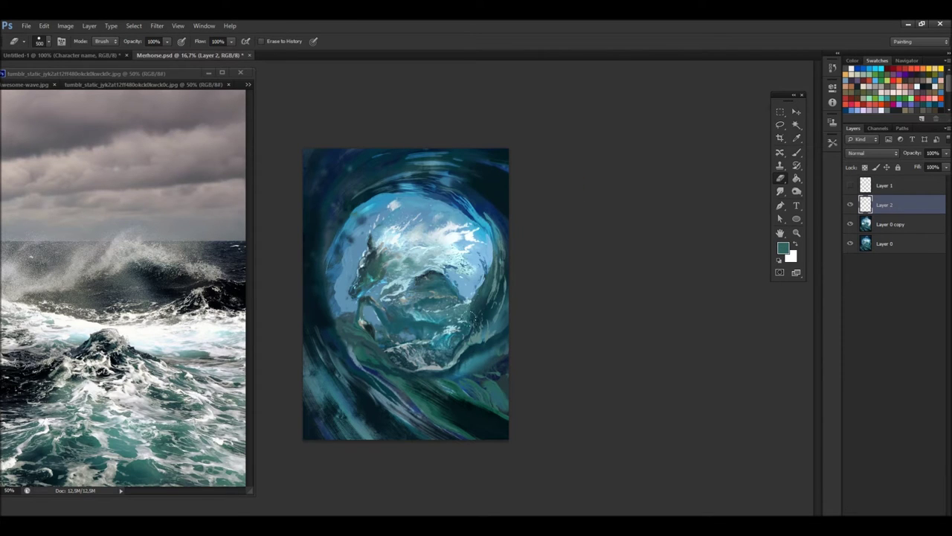
pyautogui.press('b')
pyautogui.rightClick(419, 216)
pyautogui.hotkey('alt', '[')
pyautogui.moveTo(468, 241); pyautogui.dragTo(446, 241)
pyautogui.press('Return')
pyautogui.press('x')
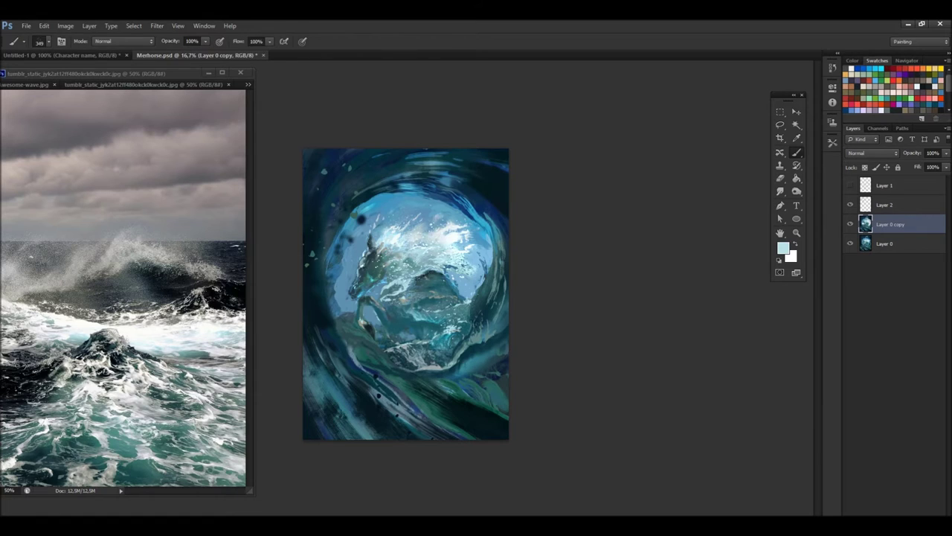
pyautogui.hotkey('ctrl', '-')
# Set an Overlay brush at size 100 and paint dark navy strokes on the left side.
pyautogui.keyDown('alt'); pyautogui.click(387, 272); pyautogui.keyUp('alt')
pyautogui.hotkey('shift', 'alt', 'o')
pyautogui.rightClick(388, 235)
pyautogui.press('Return')
pyautogui.keyDown('alt'); pyautogui.click(350, 267); pyautogui.keyUp('alt')
pyautogui.moveTo(349, 262)
pyautogui.mouseDown()
pyautogui.moveTo(337, 306)
pyautogui.moveTo(335, 387)
pyautogui.mouseUp()
pyautogui.moveTo(342, 349); pyautogui.dragTo(362, 400)
# Enlarge the brush to 500 and sample navy, steel blue and dark teal colours.
pyautogui.keyDown('alt'); pyautogui.click(379, 345); pyautogui.keyUp('alt')
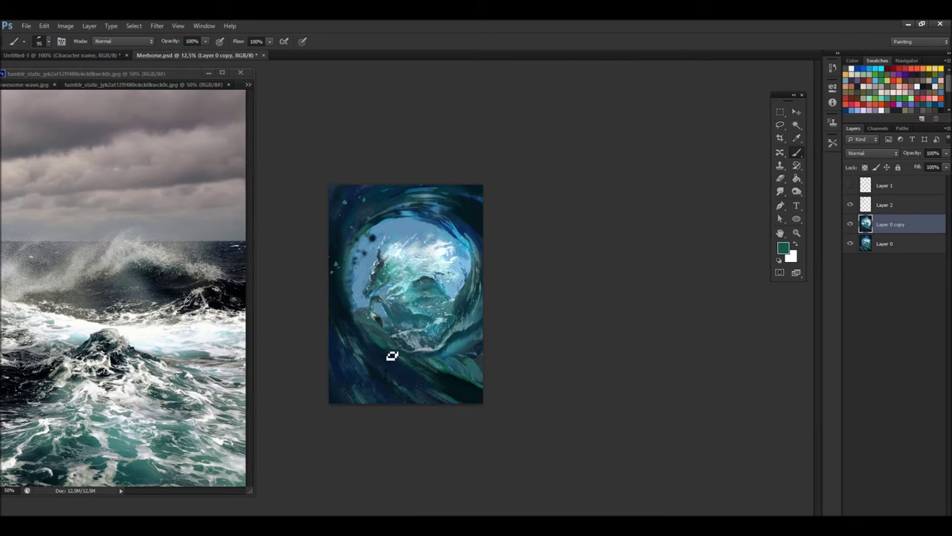
pyautogui.rightClick(397, 367)
pyautogui.press('Return')
pyautogui.keyDown('alt'); pyautogui.click(461, 390); pyautogui.keyUp('alt')
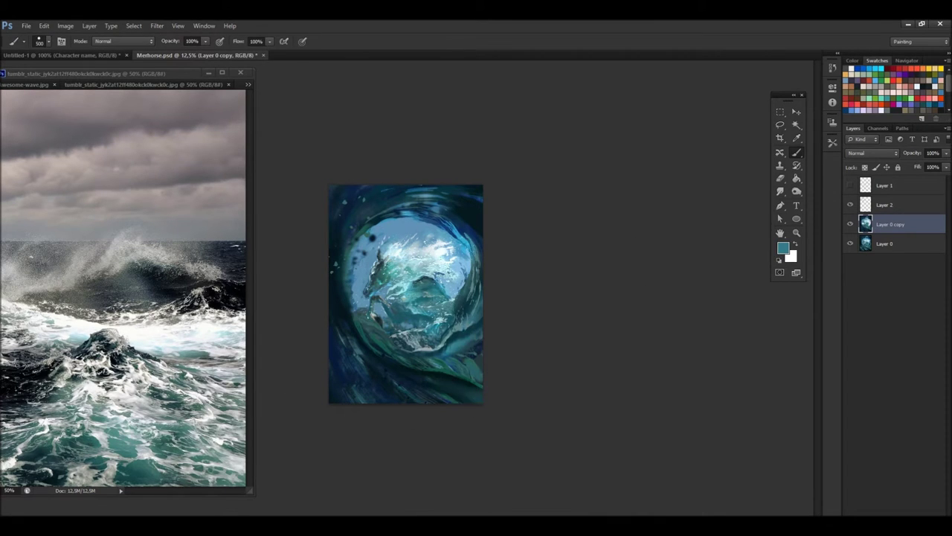
pyautogui.keyDown('alt'); pyautogui.click(438, 204); pyautogui.keyUp('alt')
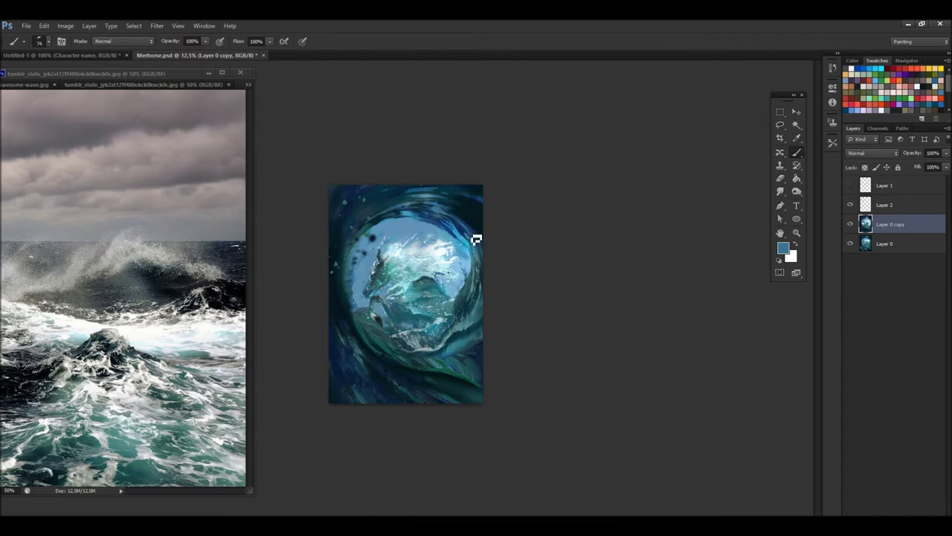
pyautogui.keyDown('alt'); pyautogui.click(469, 222); pyautogui.keyUp('alt')
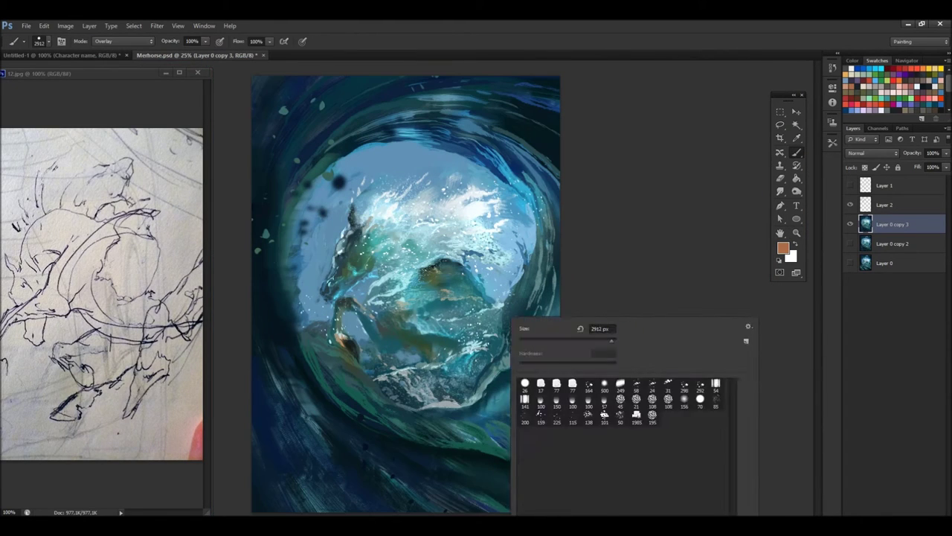
# Choose a dark olive paint colour and shrink the brush to 89.
pyautogui.click(517, 417)
pyautogui.press('b')
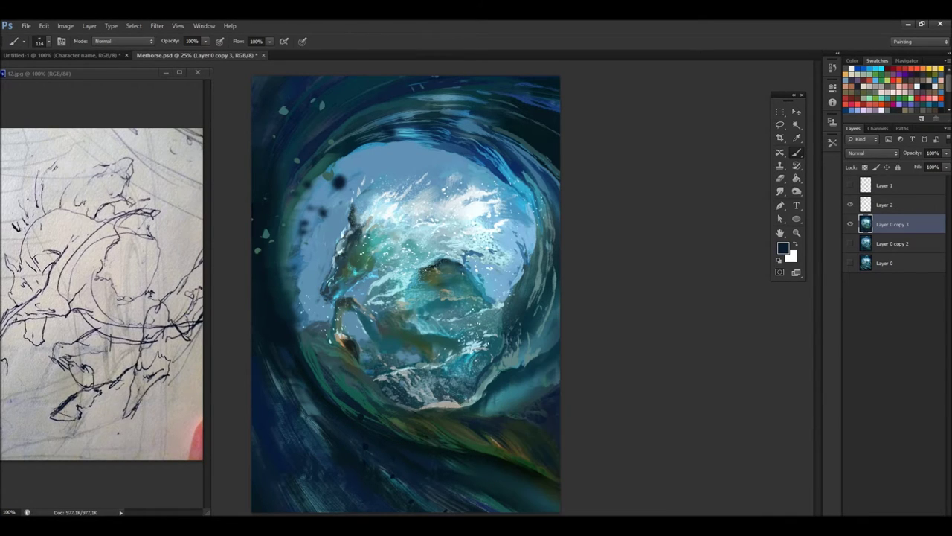
pyautogui.keyDown('alt'); pyautogui.click(427, 423); pyautogui.keyUp('alt')
pyautogui.click(782, 248)
pyautogui.click(559, 282)
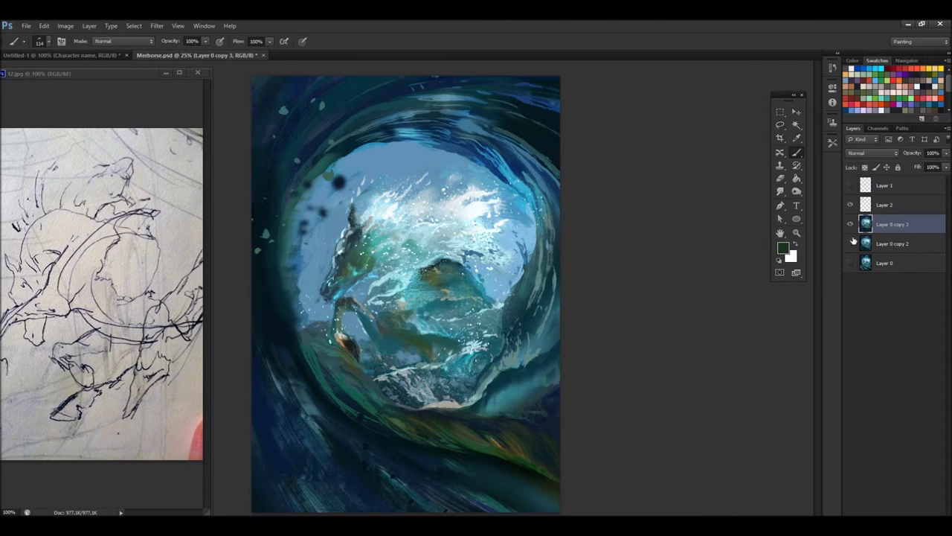
pyautogui.rightClick(528, 394)
pyautogui.press('Return')
# Zoom to 33.3% and sample dark and dark green colours from the lower right.
pyautogui.hotkey('ctrl', '+')
pyautogui.keyDown('alt'); pyautogui.click(599, 398); pyautogui.keyUp('alt')
pyautogui.keyDown('alt'); pyautogui.click(579, 460); pyautogui.keyUp('alt')
pyautogui.moveTo(612, 493)
pyautogui.mouseDown()
pyautogui.moveTo(457, 378)
pyautogui.moveTo(687, 372)
pyautogui.mouseUp()
# Add a new foam layer and paint light blue-grey foam strokes near the horse.
pyautogui.hotkey('ctrl', 'shift', 'alt', 'n')
pyautogui.click(577, 368)
pyautogui.rightClick(540, 319)
pyautogui.press('Escape')
pyautogui.moveTo(386, 300); pyautogui.dragTo(446, 346)
pyautogui.moveTo(365, 276); pyautogui.dragTo(394, 350)
pyautogui.moveTo(372, 313); pyautogui.dragTo(321, 346)
# Paint a light teal stroke on the wave, then resize the brush to 125.
pyautogui.rightClick(627, 320)
pyautogui.press('Escape')
pyautogui.keyDown('alt'); pyautogui.click(557, 386); pyautogui.keyUp('alt')
pyautogui.moveTo(557, 386); pyautogui.dragTo(580, 350)
pyautogui.press('[')
pyautogui.press('[')
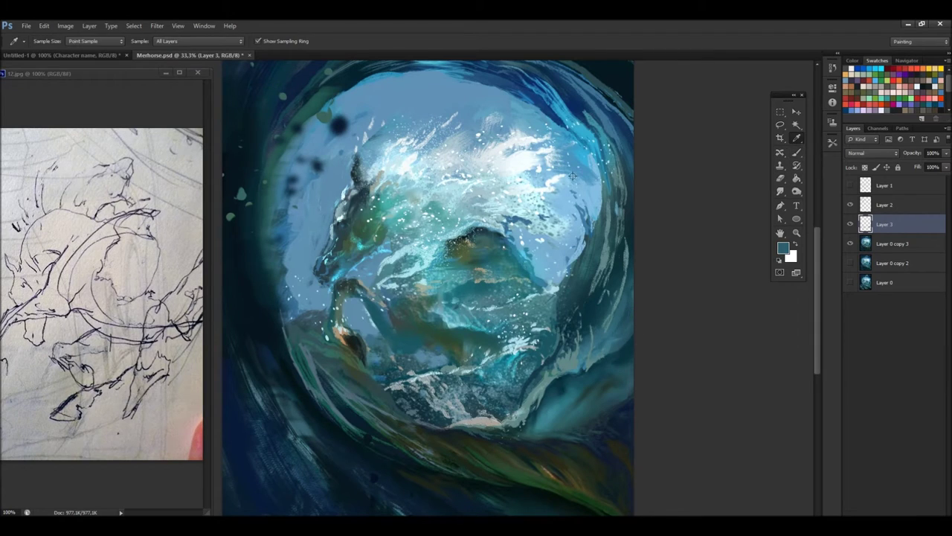
pyautogui.press('Escape')
pyautogui.press(']')
pyautogui.press(']')
pyautogui.press(']')
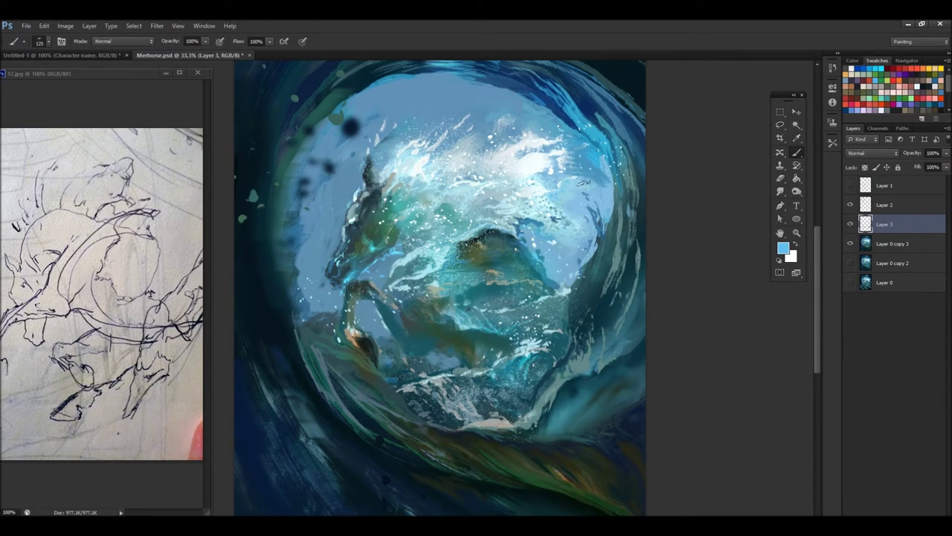
# Choose the 200 px spatter brush, size it to 70, and sample cyan and blue tones.
pyautogui.keyDown('alt'); pyautogui.click(592, 214); pyautogui.keyUp('alt')
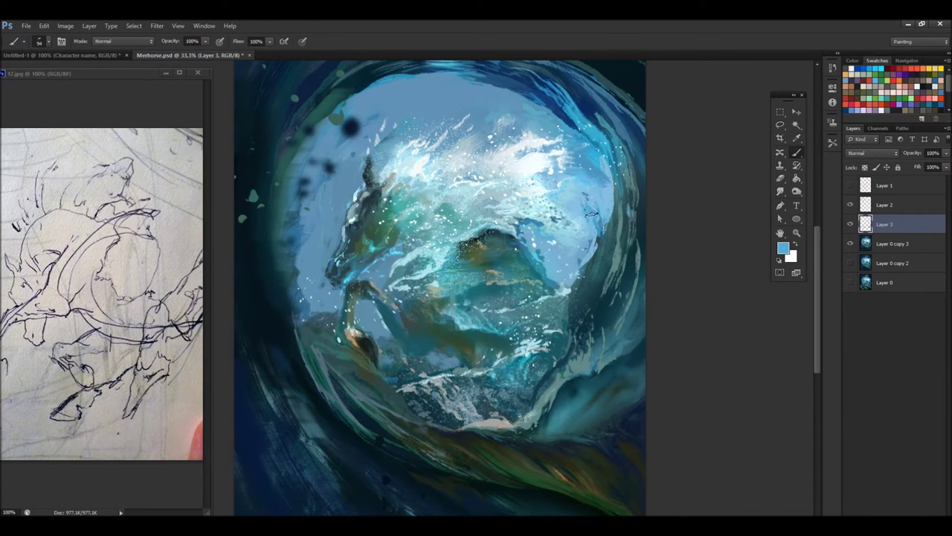
pyautogui.rightClick(588, 170)
pyautogui.click(592, 279)
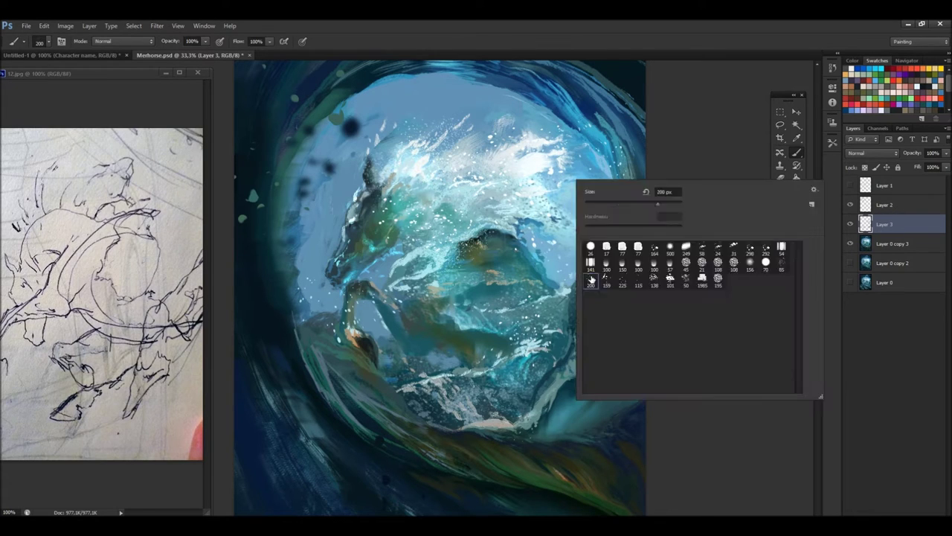
pyautogui.press('Escape')
pyautogui.rightClick(535, 156)
pyautogui.press('Escape')
pyautogui.moveTo(616, 189); pyautogui.dragTo(599, 204)
pyautogui.rightClick(548, 171)
pyautogui.press('Escape')
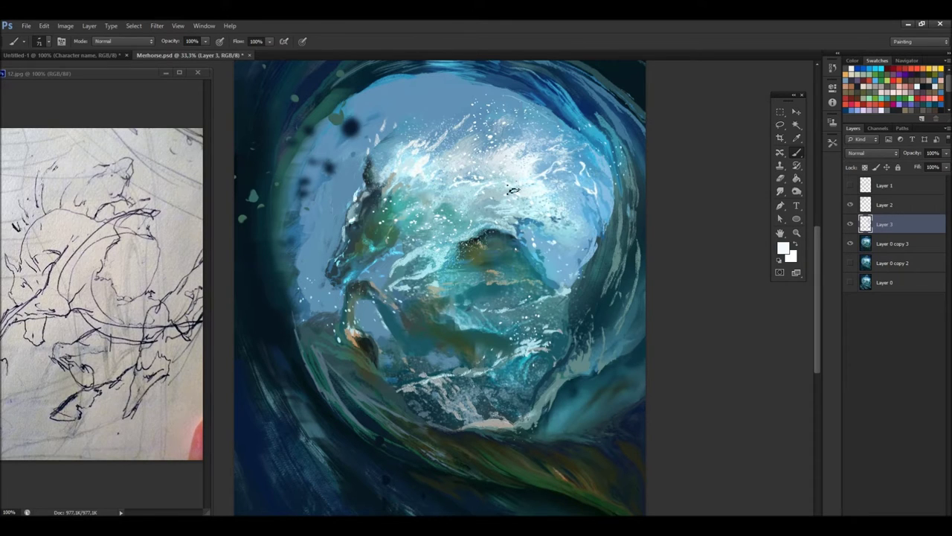
pyautogui.keyDown('alt'); pyautogui.click(434, 236); pyautogui.keyUp('alt')
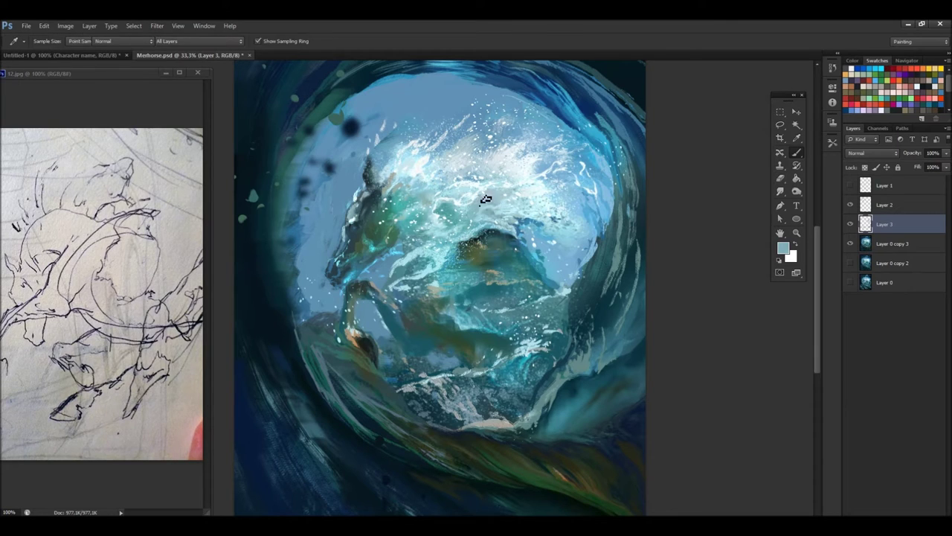
pyautogui.keyDown('alt'); pyautogui.click(506, 209); pyautogui.keyUp('alt')
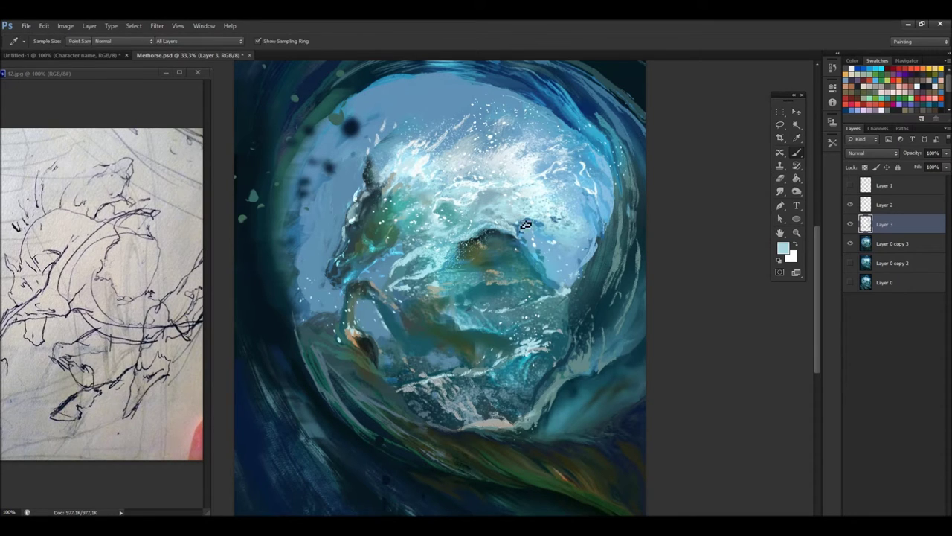
pyautogui.keyDown('alt'); pyautogui.click(555, 226); pyautogui.keyUp('alt')
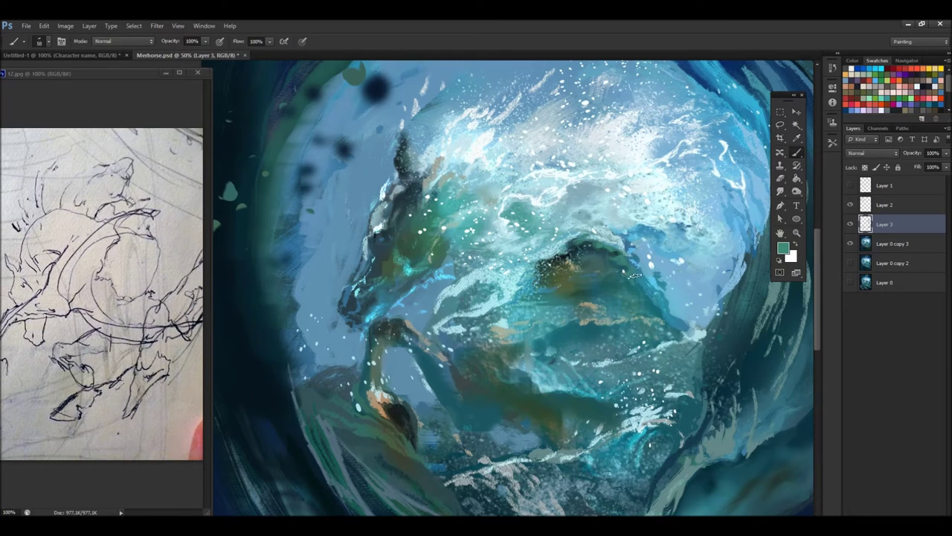
# Sample cyan and grey-green tones, shrink the brush to 60, and choose white.
pyautogui.keyDown('alt'); pyautogui.click(628, 280); pyautogui.keyUp('alt')
pyautogui.rightClick(647, 275)
pyautogui.keyDown('alt'); pyautogui.click(638, 249); pyautogui.keyUp('alt')
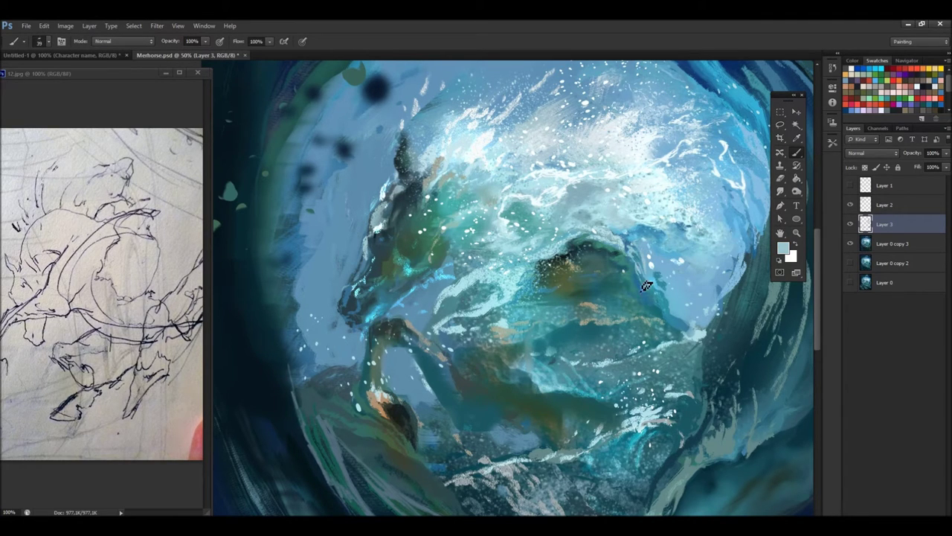
pyautogui.keyDown('alt'); pyautogui.click(450, 199); pyautogui.keyUp('alt')
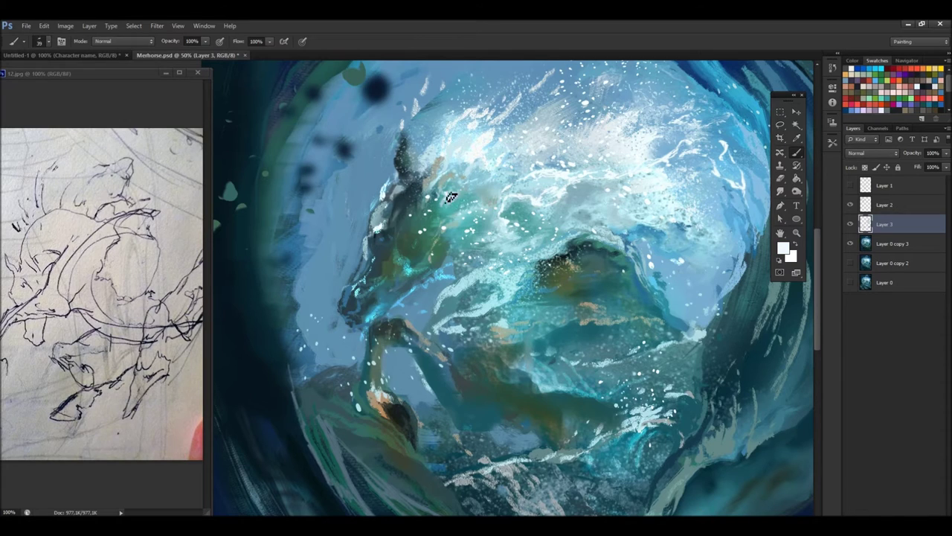
pyautogui.keyDown('alt'); pyautogui.click(434, 260); pyautogui.keyUp('alt')
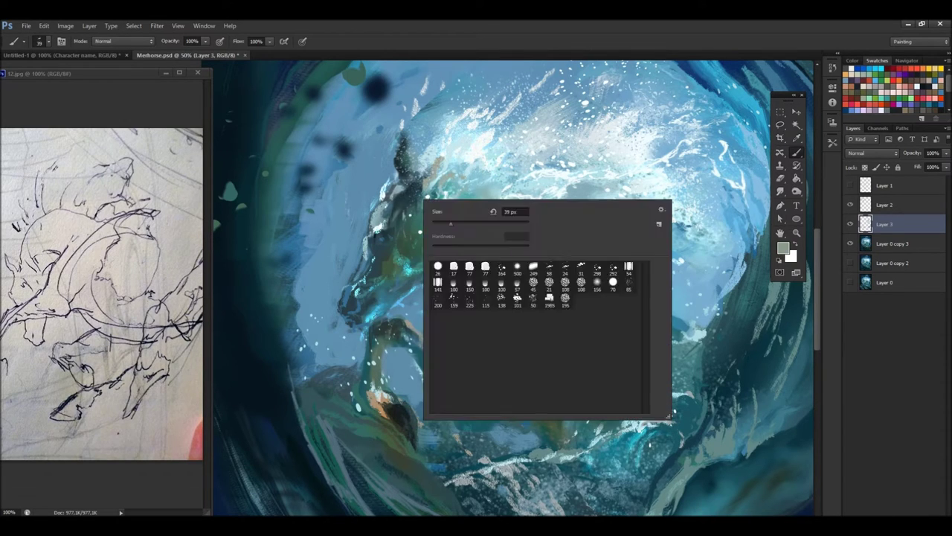
pyautogui.keyDown('alt'); pyautogui.click(542, 295); pyautogui.keyUp('alt')
pyautogui.press('[')
pyautogui.keyDown('alt'); pyautogui.click(389, 179); pyautogui.keyUp('alt')
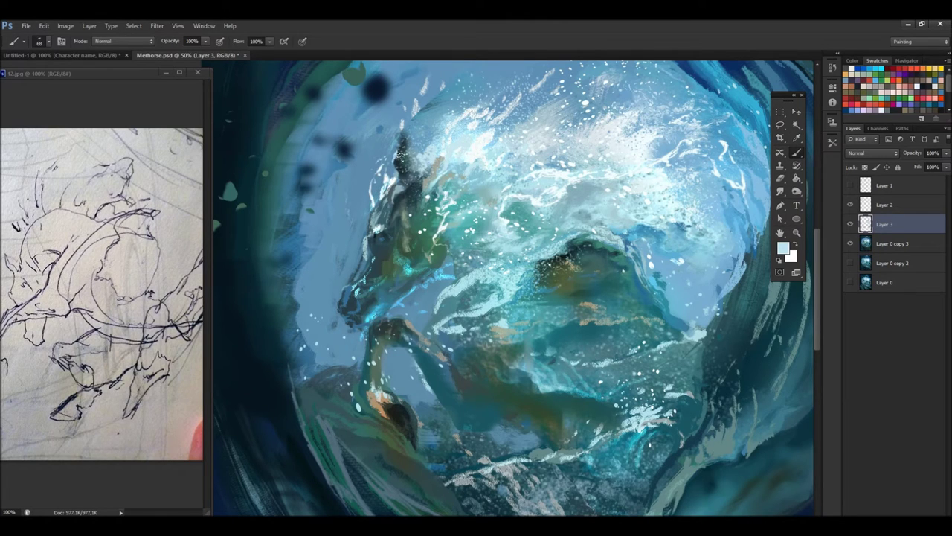
# Shrink the brush to 53 and paint strokes near the horse's neck.
pyautogui.keyDown('alt'); pyautogui.click(409, 128); pyautogui.keyUp('alt')
pyautogui.press('[')
pyautogui.keyDown('alt'); pyautogui.click(389, 165); pyautogui.keyUp('alt')
pyautogui.keyDown('alt'); pyautogui.click(408, 148); pyautogui.keyUp('alt')
pyautogui.press('[')
pyautogui.moveTo(406, 164); pyautogui.dragTo(407, 135)
pyautogui.keyDown('alt'); pyautogui.click(408, 134); pyautogui.keyUp('alt')
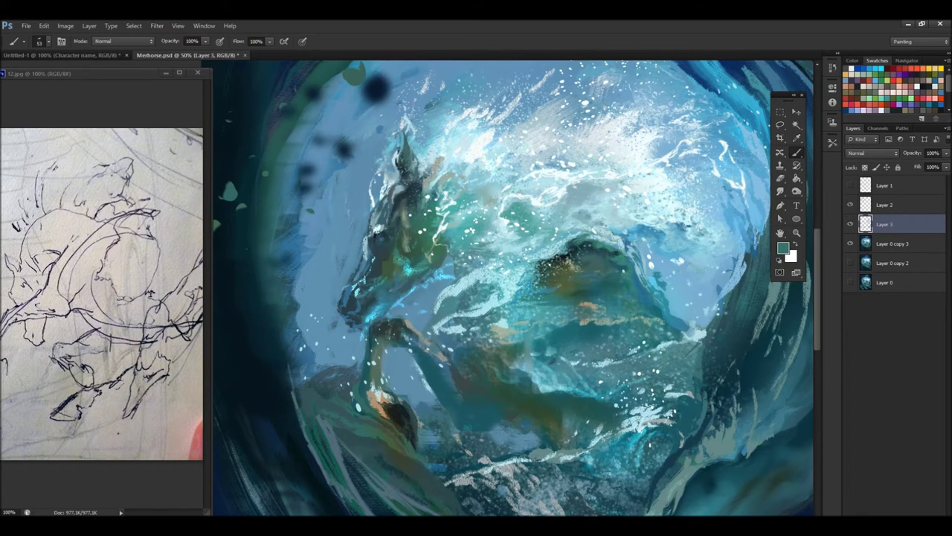
# Rotate the canvas view, pick a bluer colour and shrink the brush to 24.
pyautogui.press('r')
pyautogui.moveTo(411, 183); pyautogui.dragTo(404, 154)
pyautogui.press(']')
pyautogui.rightClick(410, 145)
pyautogui.keyDown('alt'); pyautogui.click(388, 172); pyautogui.keyUp('alt')
pyautogui.keyDown('alt'); pyautogui.click(376, 189); pyautogui.keyUp('alt')
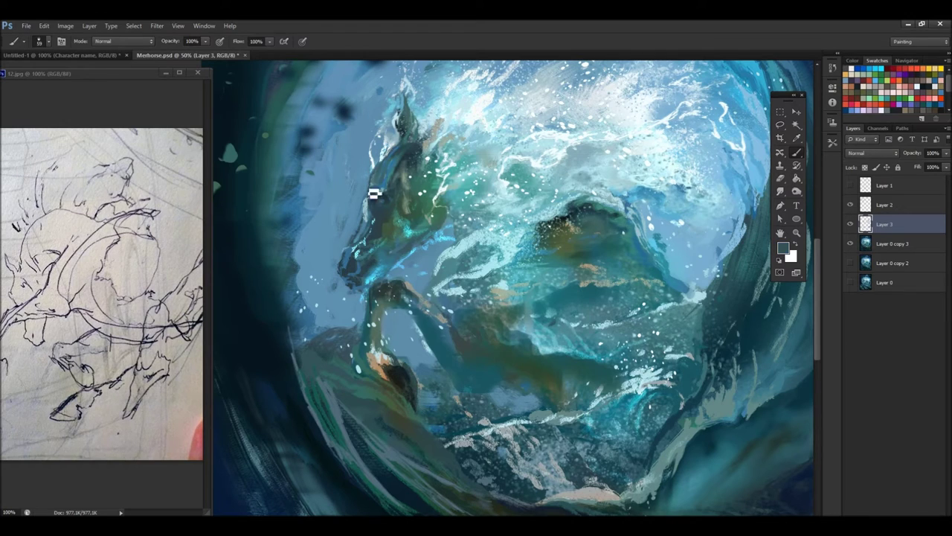
pyautogui.rightClick(389, 174)
pyautogui.moveTo(476, 215); pyautogui.dragTo(516, 215)
pyautogui.press('Return')
# Enlarge the brush to 34 and dab a white highlight on the horse's eye.
pyautogui.rightClick(389, 199)
pyautogui.moveTo(433, 215); pyautogui.dragTo(444, 215)
pyautogui.press('Return')
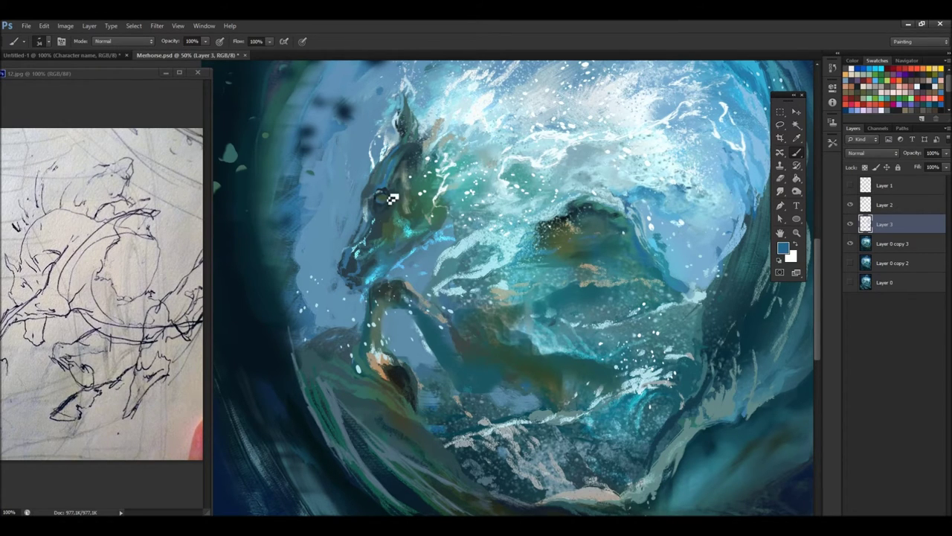
pyautogui.keyDown('alt'); pyautogui.click(462, 119); pyautogui.keyUp('alt')
pyautogui.rightClick(493, 138)
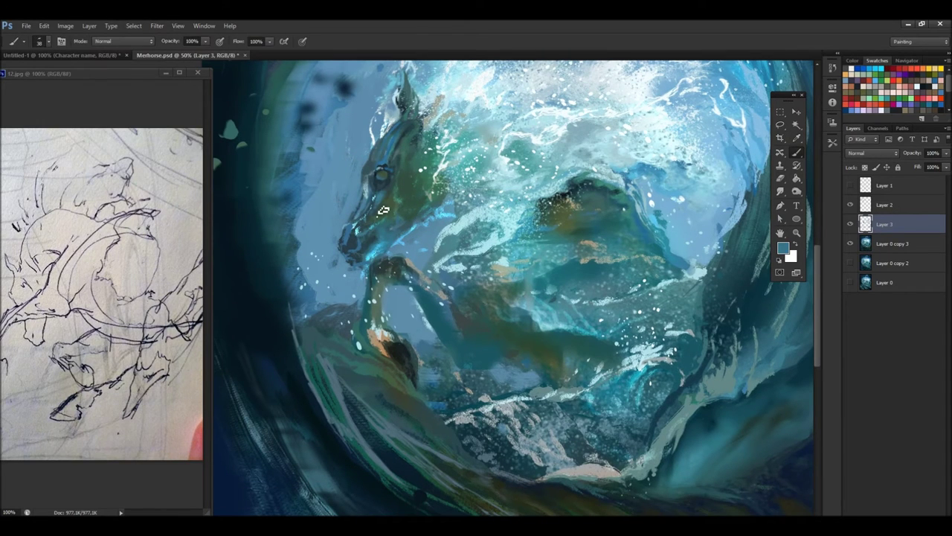
pyautogui.click(379, 175)
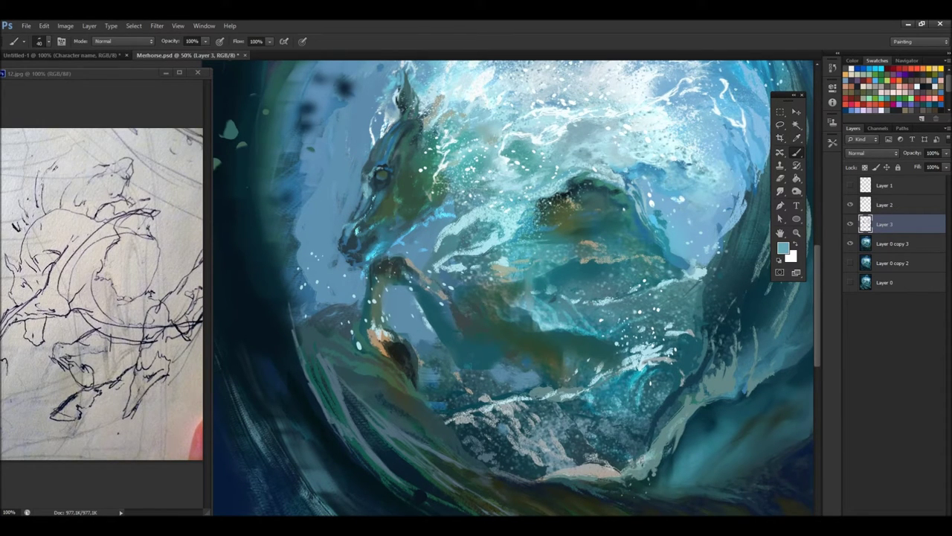
# Sample dark teal, light cyan, olive green and light blue from around the horse.
pyautogui.keyDown('alt'); pyautogui.click(343, 250); pyautogui.keyUp('alt')
pyautogui.keyDown('alt'); pyautogui.click(566, 273); pyautogui.keyUp('alt')
pyautogui.rightClick(617, 267)
pyautogui.press('Escape')
pyautogui.keyDown('alt'); pyautogui.click(488, 226); pyautogui.keyUp('alt')
pyautogui.keyDown('alt'); pyautogui.click(480, 253); pyautogui.keyUp('alt')
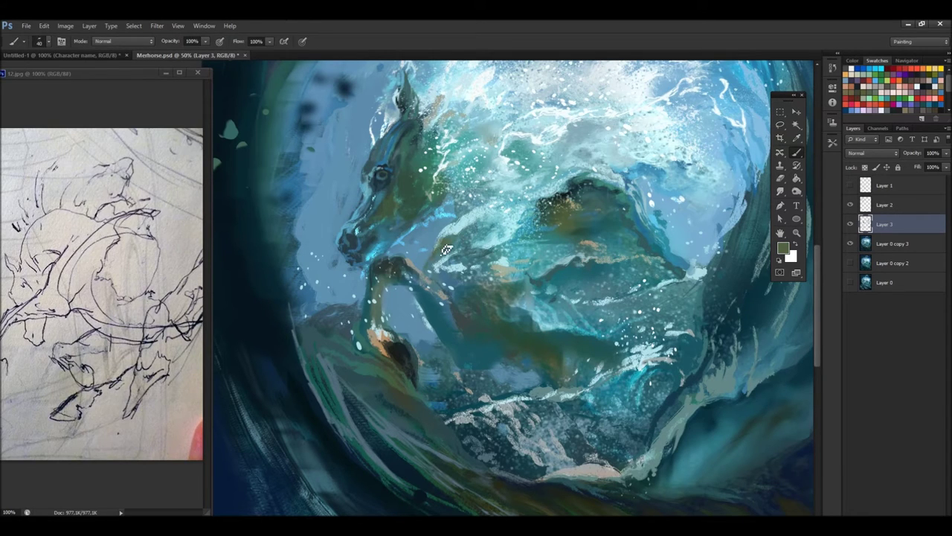
pyautogui.keyDown('alt'); pyautogui.click(459, 198); pyautogui.keyUp('alt')
# Lasso a patch near the horse's shoulder and transform it into place.
pyautogui.press('l')
pyautogui.moveTo(419, 258); pyautogui.dragTo(421, 256)
pyautogui.hotkey('ctrl', 't')
pyautogui.moveTo(491, 257); pyautogui.dragTo(504, 245)
pyautogui.press('Return')
pyautogui.press('b')
# Paint dark teal strokes along the horse's leg and near the wave edge.
pyautogui.keyDown('alt'); pyautogui.click(527, 279); pyautogui.keyUp('alt')
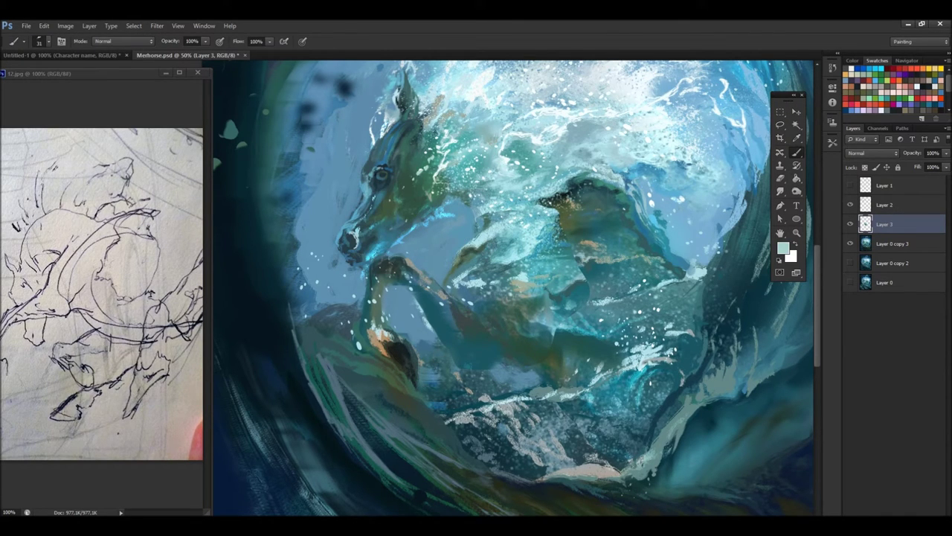
pyautogui.keyDown('alt'); pyautogui.click(400, 236); pyautogui.keyUp('alt')
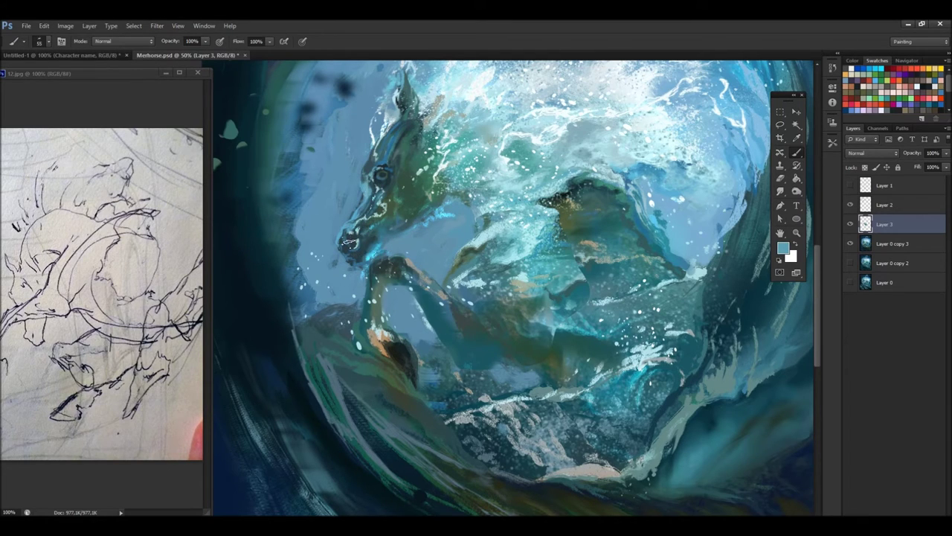
pyautogui.keyDown('alt'); pyautogui.click(375, 267); pyautogui.keyUp('alt')
pyautogui.moveTo(375, 272)
pyautogui.mouseDown()
pyautogui.moveTo(384, 308)
pyautogui.moveTo(376, 287)
pyautogui.moveTo(436, 331)
pyautogui.mouseUp()
pyautogui.keyDown('alt'); pyautogui.click(482, 193); pyautogui.keyUp('alt')
pyautogui.moveTo(482, 194); pyautogui.dragTo(495, 198)
pyautogui.moveTo(470, 237); pyautogui.dragTo(440, 277)
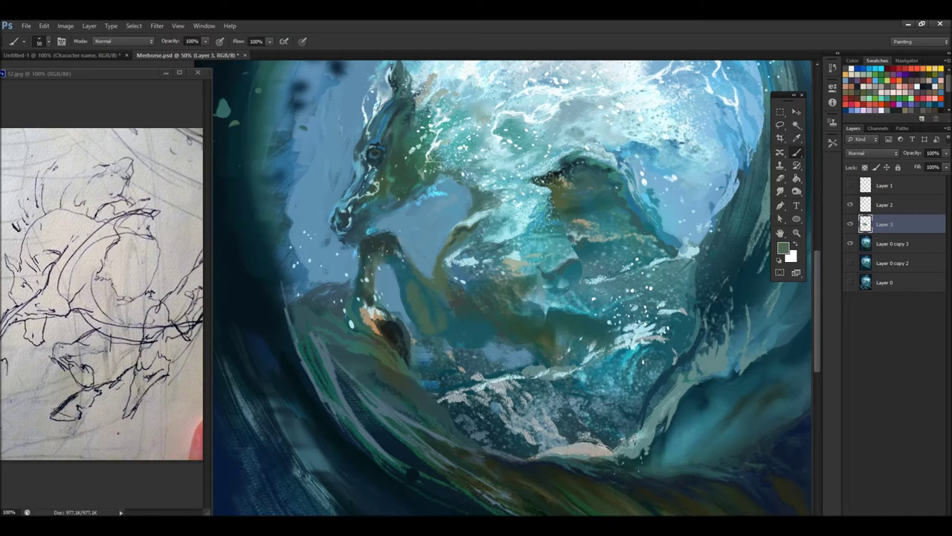
# Paint light blue strokes on the horse's nose and face.
pyautogui.keyDown('alt'); pyautogui.click(413, 269); pyautogui.keyUp('alt')
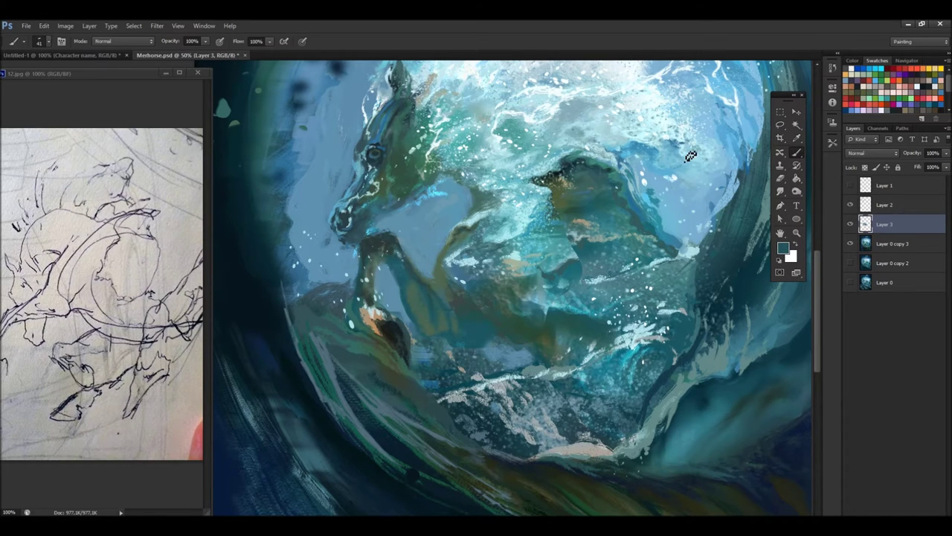
pyautogui.keyDown('alt'); pyautogui.click(364, 210); pyautogui.keyUp('alt')
pyautogui.moveTo(364, 173); pyautogui.dragTo(339, 202)
pyautogui.keyDown('alt'); pyautogui.click(379, 147); pyautogui.keyUp('alt')
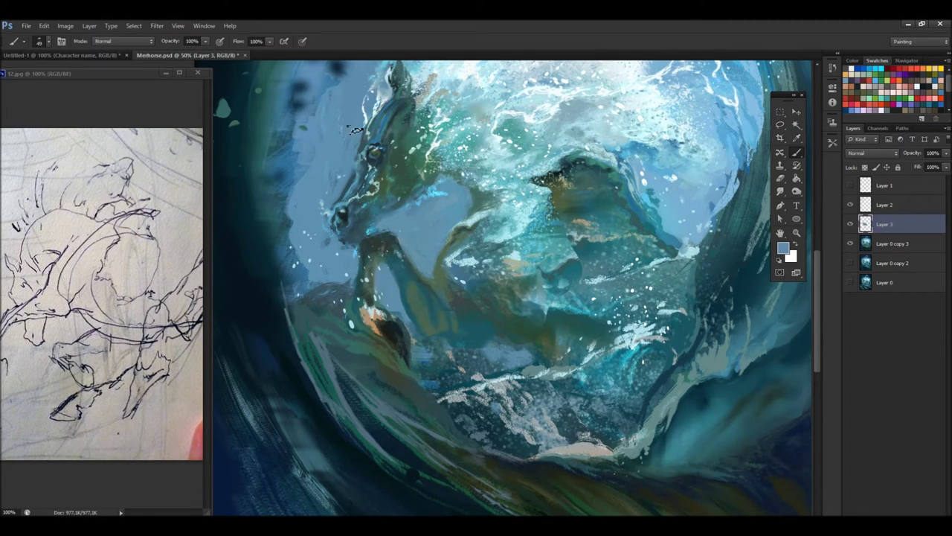
pyautogui.rightClick(357, 154)
pyautogui.press('Return')
# Sample a darker neck blue, set the brush to 58, and hide Layer 3 to compare.
pyautogui.keyDown('alt'); pyautogui.click(414, 207); pyautogui.keyUp('alt')
pyautogui.rightClick(430, 191)
pyautogui.press('Return')
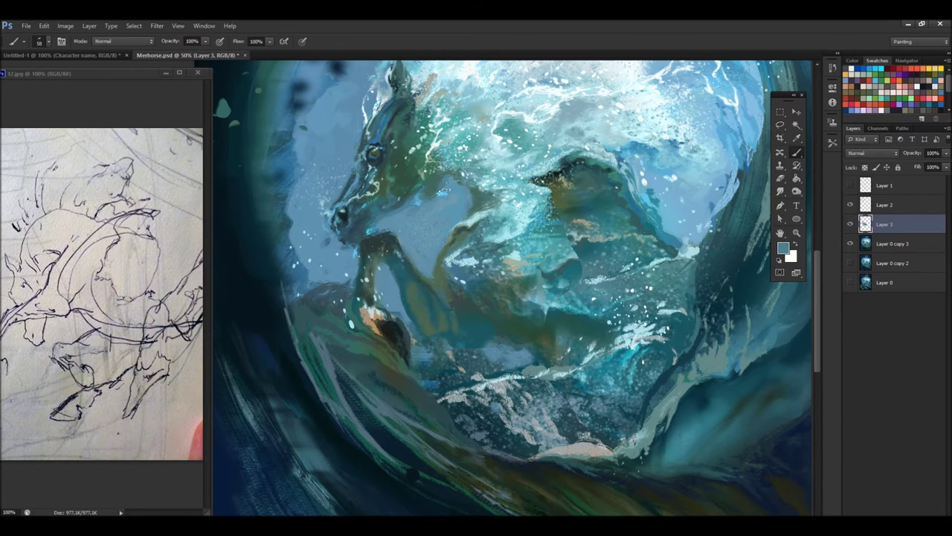
pyautogui.moveTo(411, 202); pyautogui.dragTo(428, 257)
pyautogui.rightClick(429, 257)
pyautogui.press('Return')
pyautogui.rightClick(436, 256)
pyautogui.press('Return')
pyautogui.rightClick(424, 257)
pyautogui.write('58')
pyautogui.press('Return')
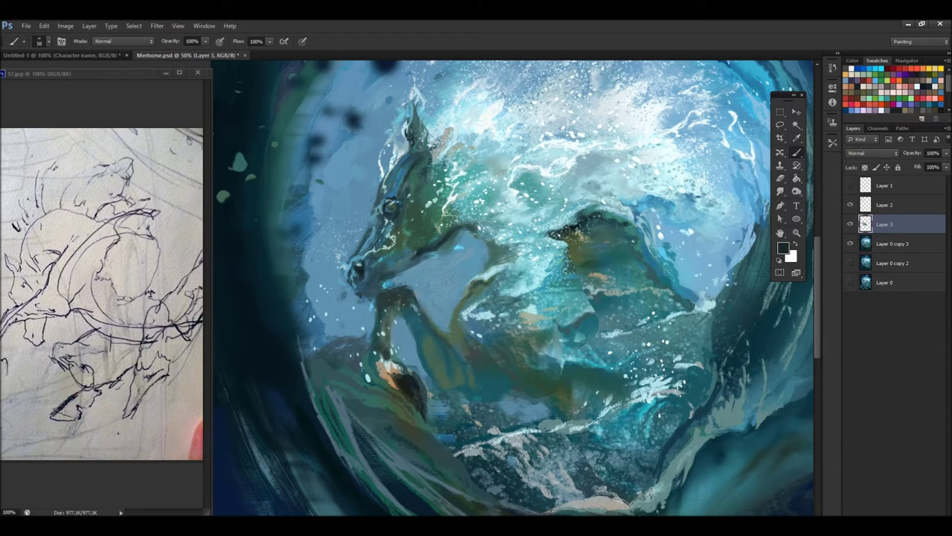
pyautogui.click(851, 224)
# Show Layer 3 and erase paint from the horse's neck with a size-125 eraser.
pyautogui.press('e')
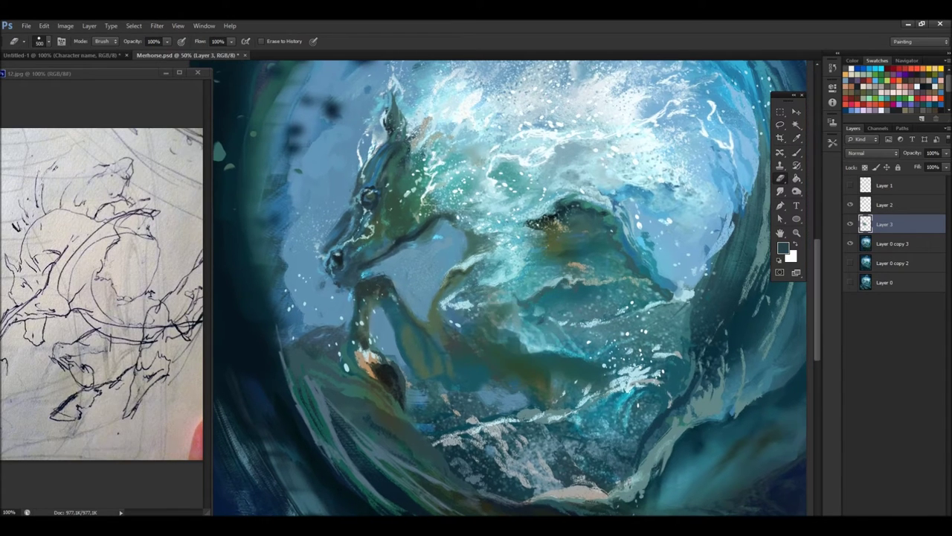
pyautogui.click(851, 224)
pyautogui.press('[')
pyautogui.press('[')
pyautogui.press('[')
pyautogui.moveTo(328, 223); pyautogui.dragTo(350, 286)
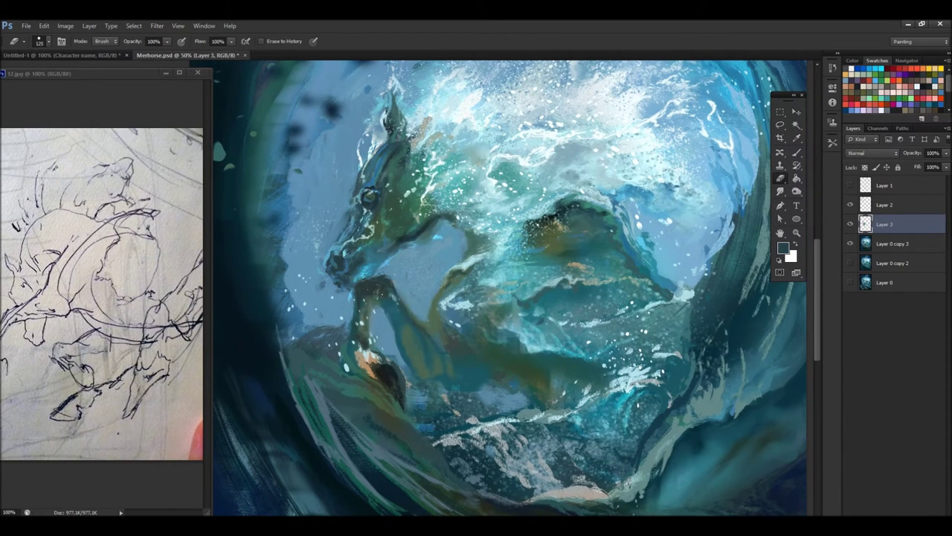
# Return to the brush with a sampled darker teal, a new size and Normal blend mode.
pyautogui.press('b')
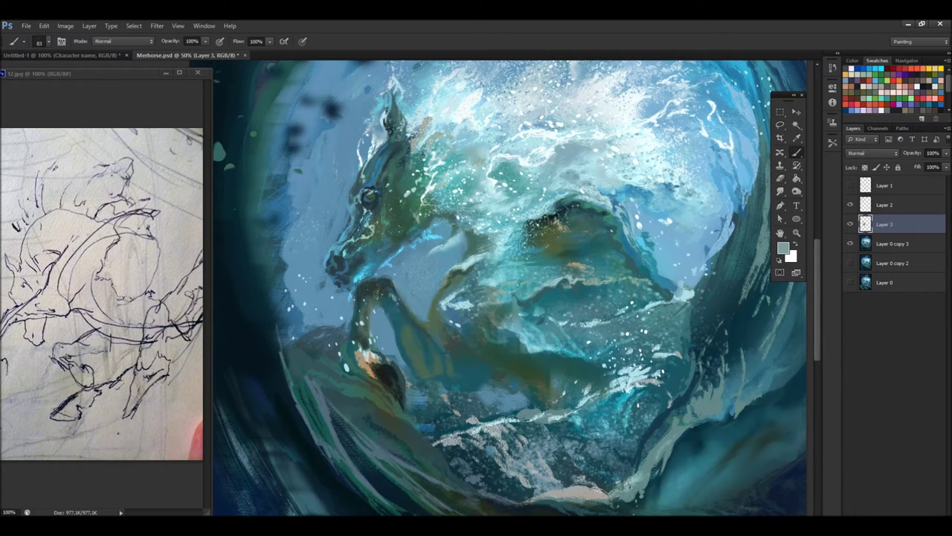
pyautogui.keyDown('alt'); pyautogui.click(439, 243); pyautogui.keyUp('alt')
pyautogui.rightClick(494, 195)
pyautogui.click(472, 252)
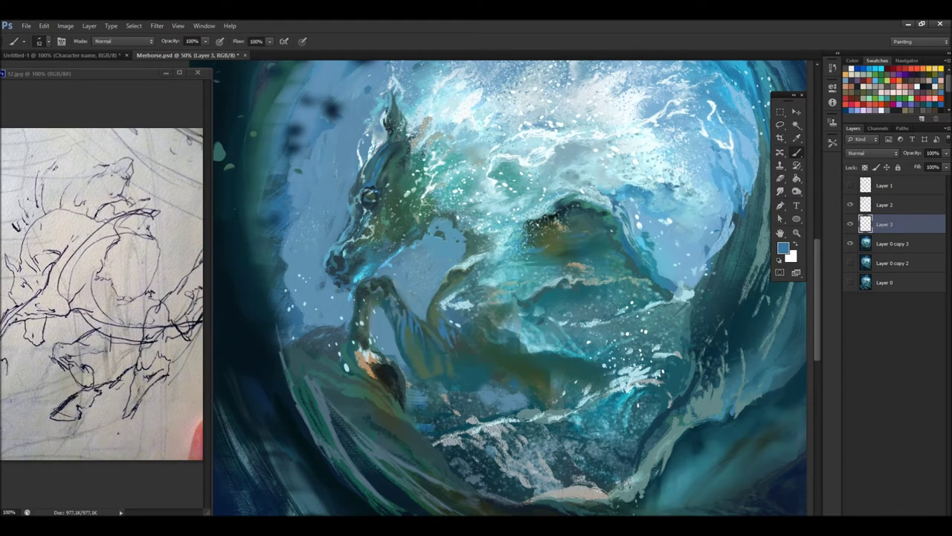
pyautogui.press('F5')
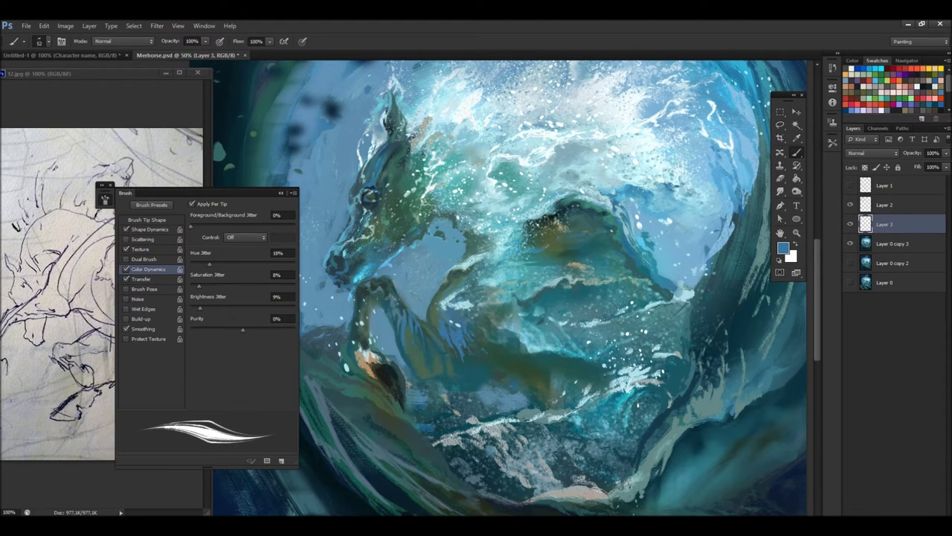
pyautogui.press('F5')
pyautogui.click(122, 41)
pyautogui.click(112, 45)
# Paint a faint light stroke on the chest and a light blue stroke across the right wave.
pyautogui.moveTo(474, 281); pyautogui.dragTo(485, 272)
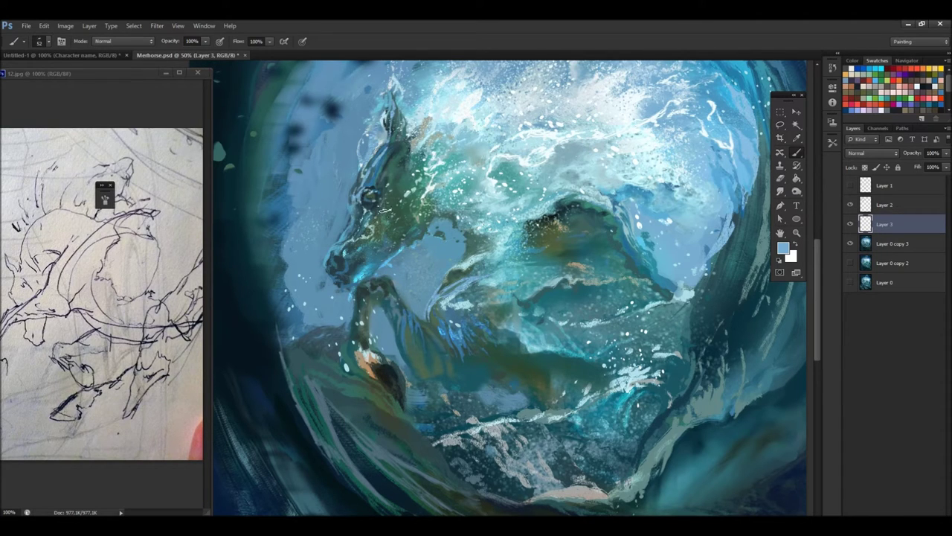
pyautogui.keyDown('alt'); pyautogui.click(565, 253); pyautogui.keyUp('alt')
pyautogui.moveTo(521, 257); pyautogui.dragTo(624, 269)
pyautogui.keyDown('alt'); pyautogui.click(622, 262); pyautogui.keyUp('alt')
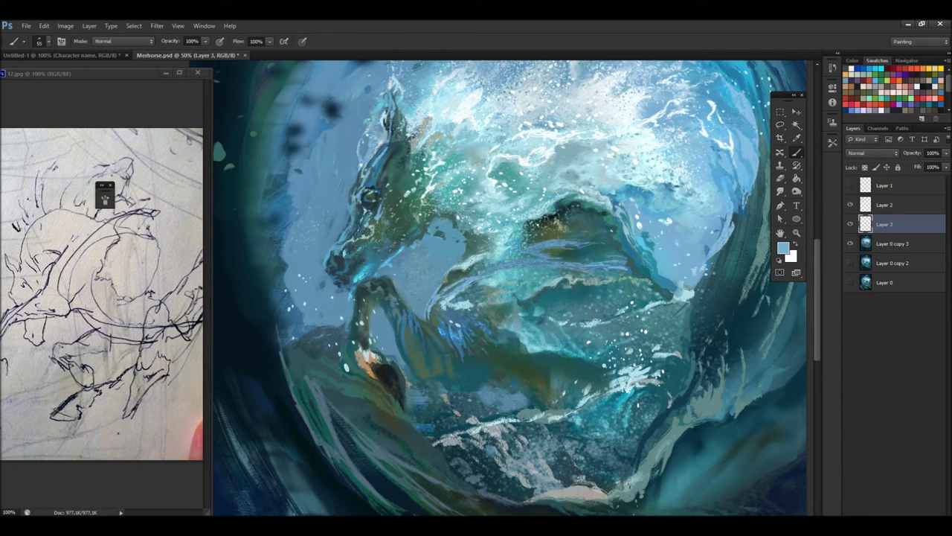
# Paint dark teal over the forehead and mane, then enlarge the brush and sample foam white.
pyautogui.moveTo(445, 136); pyautogui.dragTo(476, 161)
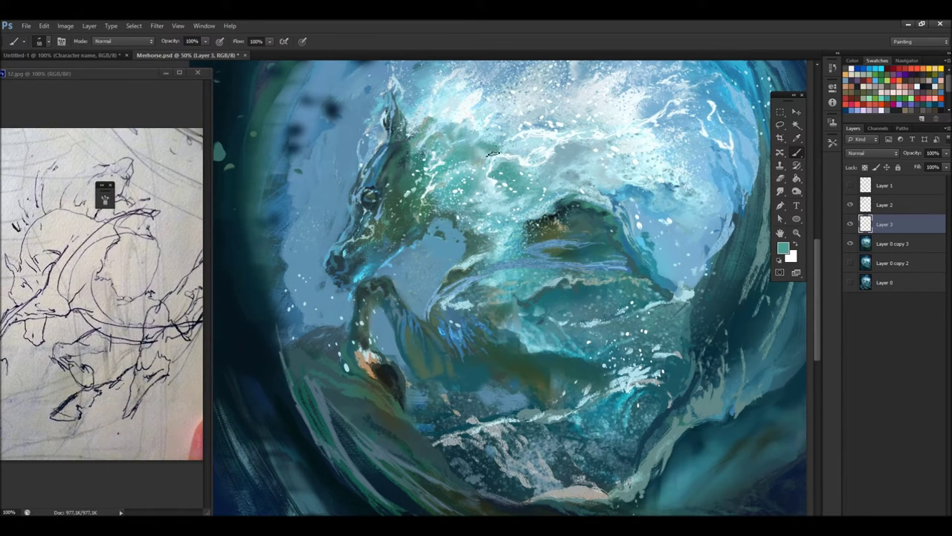
pyautogui.rightClick(507, 125)
pyautogui.keyDown('alt'); pyautogui.click(506, 113); pyautogui.keyUp('alt')
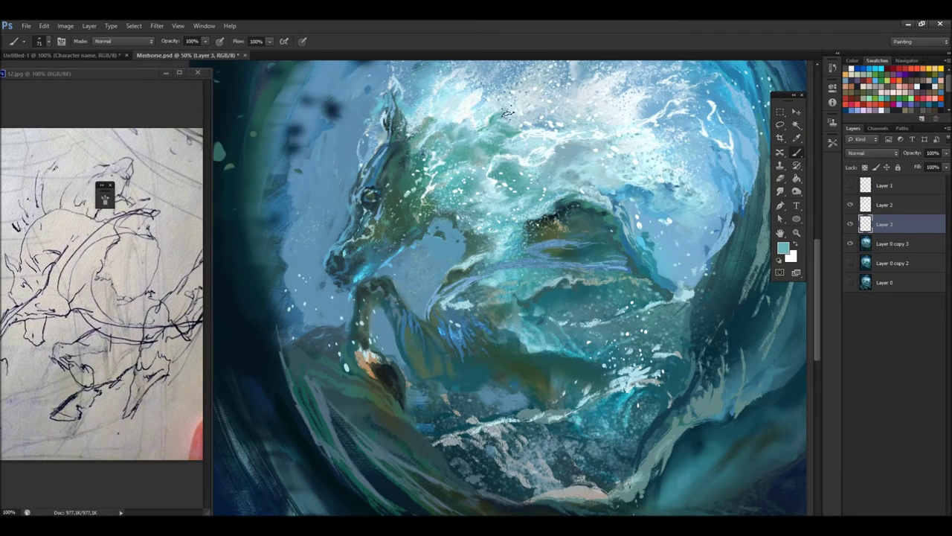
pyautogui.keyDown('alt'); pyautogui.click(466, 118); pyautogui.keyUp('alt')
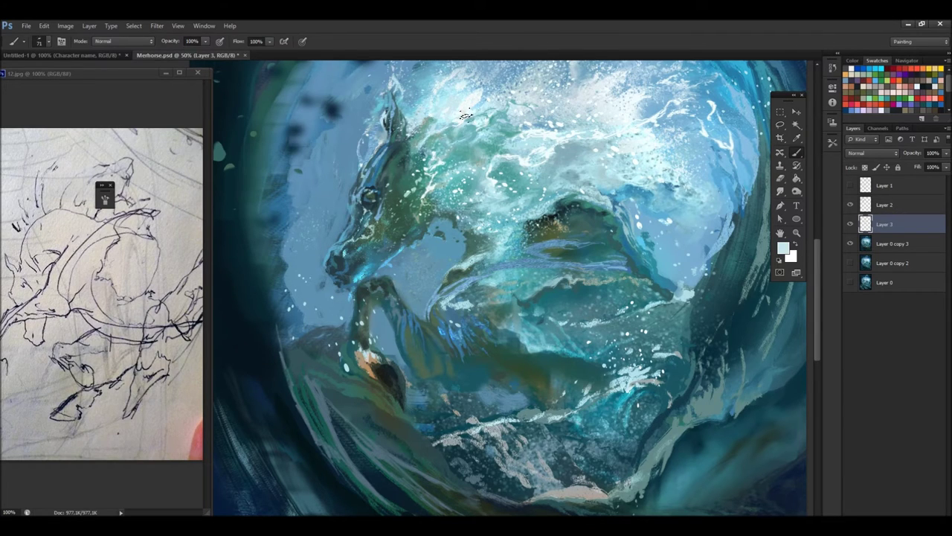
pyautogui.keyDown('alt'); pyautogui.click(484, 95); pyautogui.keyUp('alt')
# Darken the horse's mouth and muzzle with a smaller brush and a dark sampled colour.
pyautogui.rightClick(398, 156)
pyautogui.keyDown('alt'); pyautogui.click(373, 199); pyautogui.keyUp('alt')
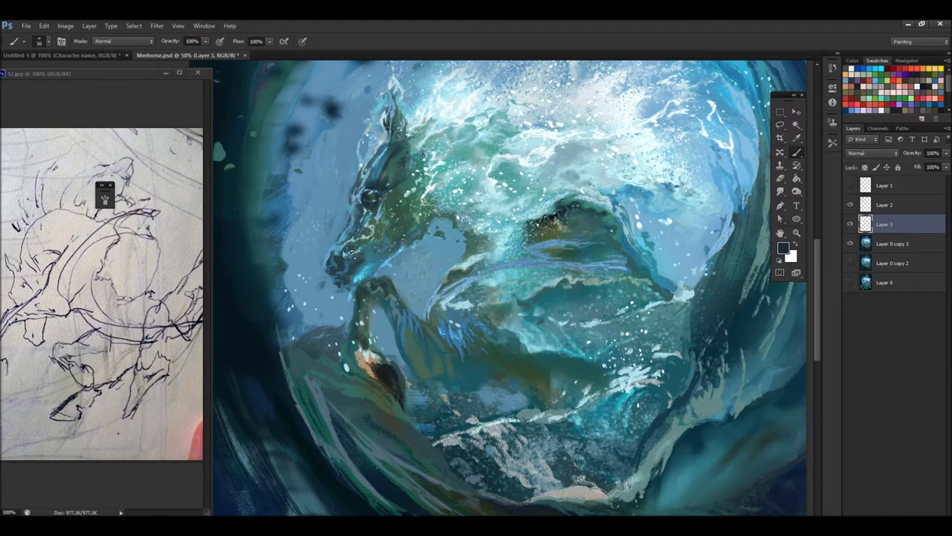
pyautogui.moveTo(350, 278); pyautogui.dragTo(339, 286)
pyautogui.keyDown('alt'); pyautogui.click(379, 216); pyautogui.keyUp('alt')
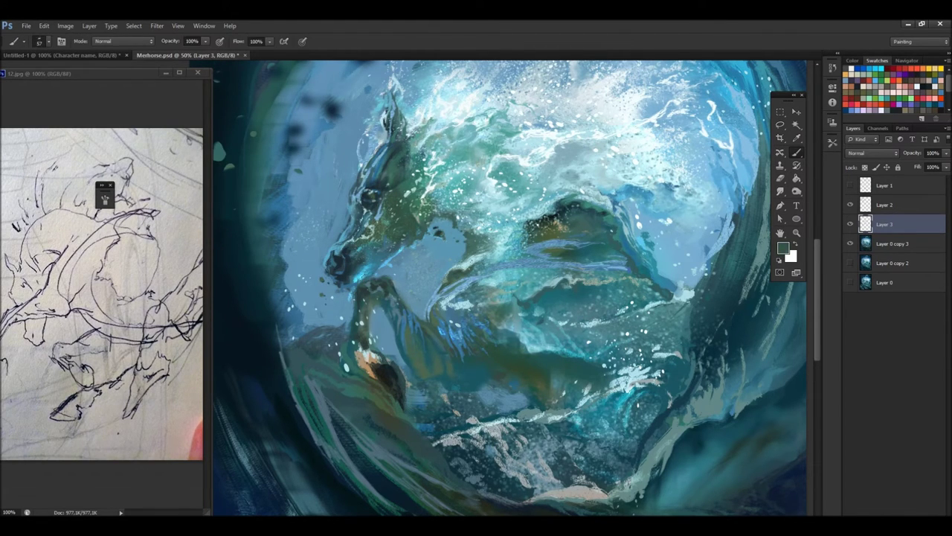
pyautogui.rightClick(385, 212)
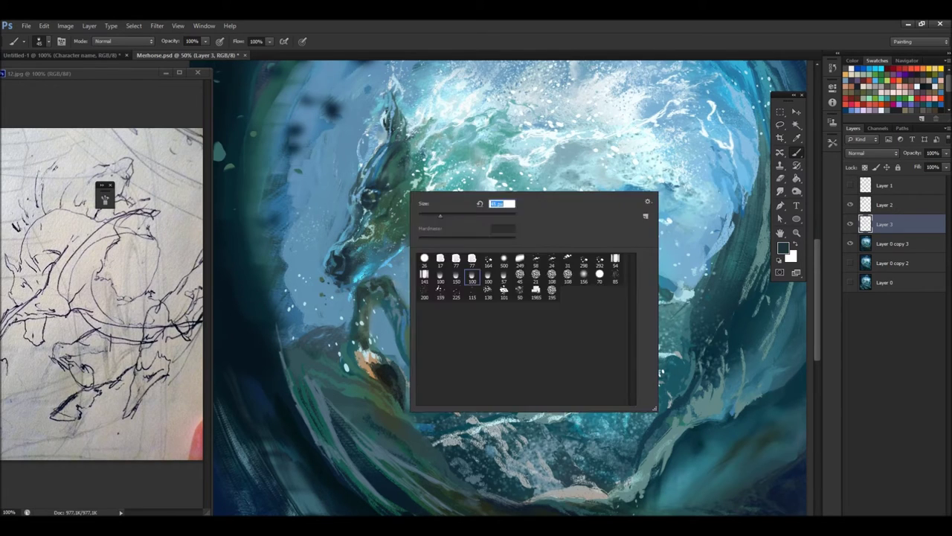
# Shrink the brush and sample greens, light blues and teals around the muzzle.
pyautogui.doubleClick(510, 257)
pyautogui.keyDown('alt'); pyautogui.click(409, 220); pyautogui.keyUp('alt')
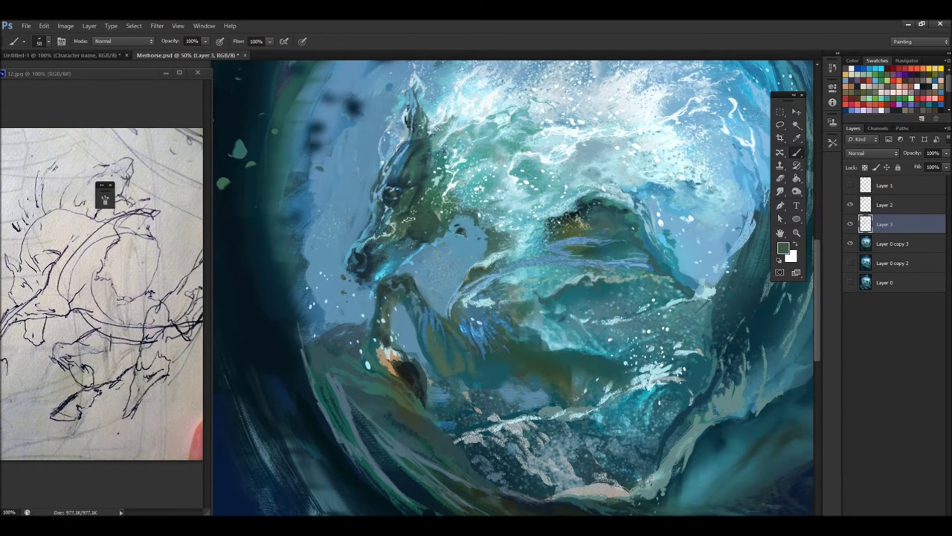
pyautogui.keyDown('alt'); pyautogui.click(482, 209); pyautogui.keyUp('alt')
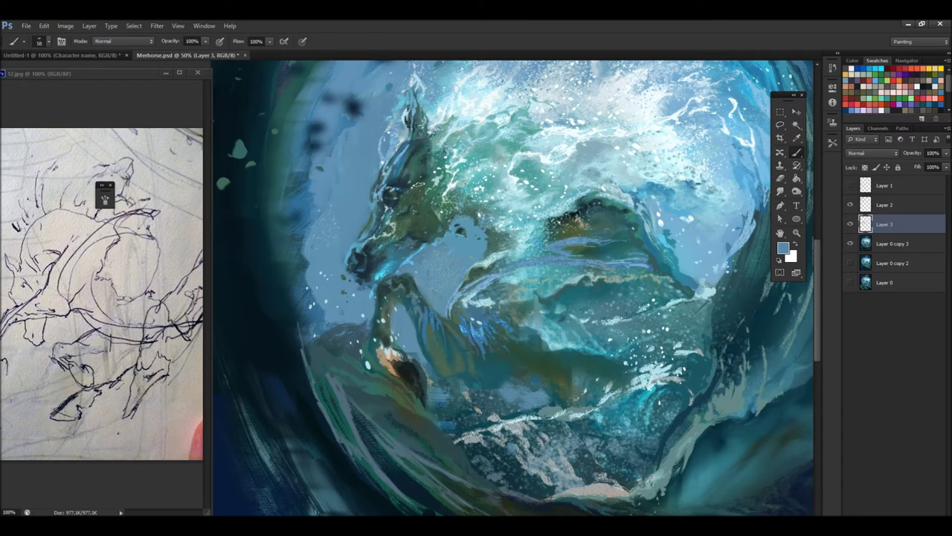
pyautogui.press('[')
pyautogui.press('[')
pyautogui.press('[')
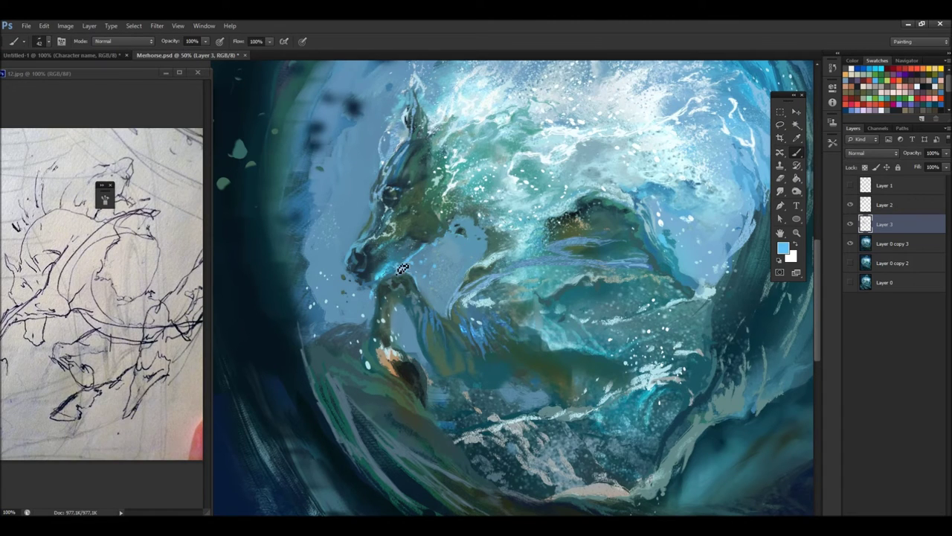
pyautogui.keyDown('alt'); pyautogui.click(380, 297); pyautogui.keyUp('alt')
pyautogui.press('[')
pyautogui.press('[')
pyautogui.press('[')
pyautogui.keyDown('alt'); pyautogui.click(365, 228); pyautogui.keyUp('alt')
pyautogui.keyDown('alt'); pyautogui.click(370, 243); pyautogui.keyUp('alt')
pyautogui.keyDown('alt'); pyautogui.click(387, 232); pyautogui.keyUp('alt')
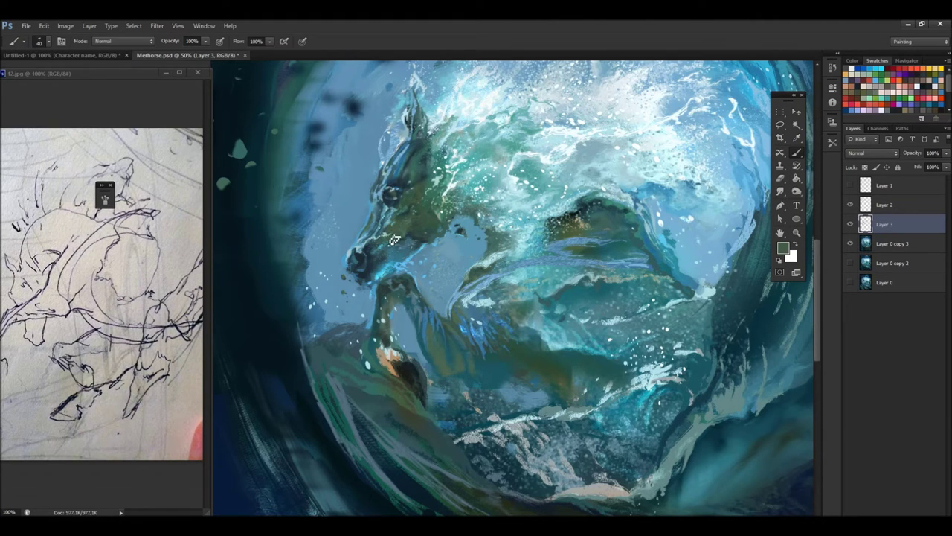
# Sample dark navy, light blue and periwinkle colours from around the horse's head.
pyautogui.keyDown('alt'); pyautogui.click(358, 273); pyautogui.keyUp('alt')
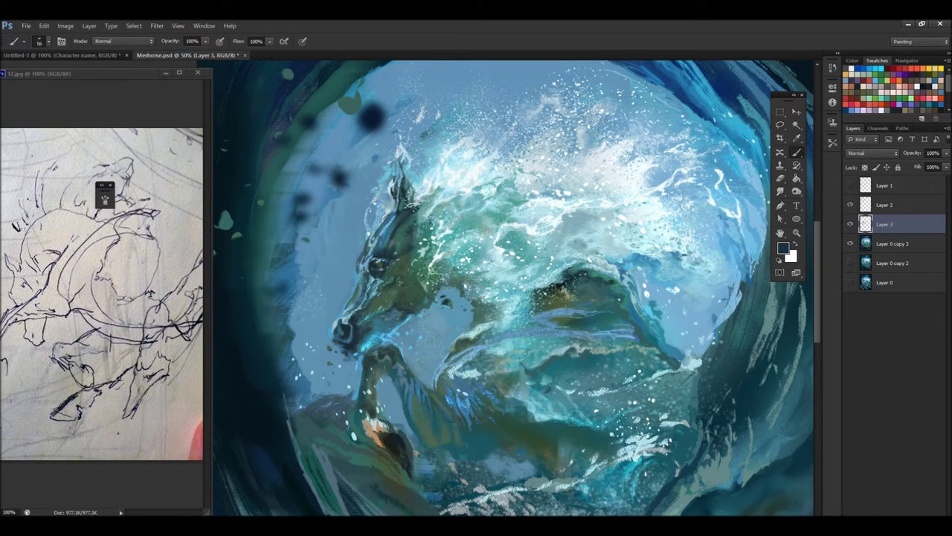
pyautogui.keyDown('alt'); pyautogui.click(398, 179); pyautogui.keyUp('alt')
pyautogui.keyDown('alt'); pyautogui.click(390, 210); pyautogui.keyUp('alt')
pyautogui.keyDown('alt'); pyautogui.click(369, 223); pyautogui.keyUp('alt')
pyautogui.keyDown('alt'); pyautogui.click(454, 304); pyautogui.keyUp('alt')
pyautogui.rightClick(451, 300)
pyautogui.press('Escape')
# Enlarge the brush and paint a dark green stroke in the lower right wave.
pyautogui.keyDown('alt'); pyautogui.click(460, 341); pyautogui.keyUp('alt')
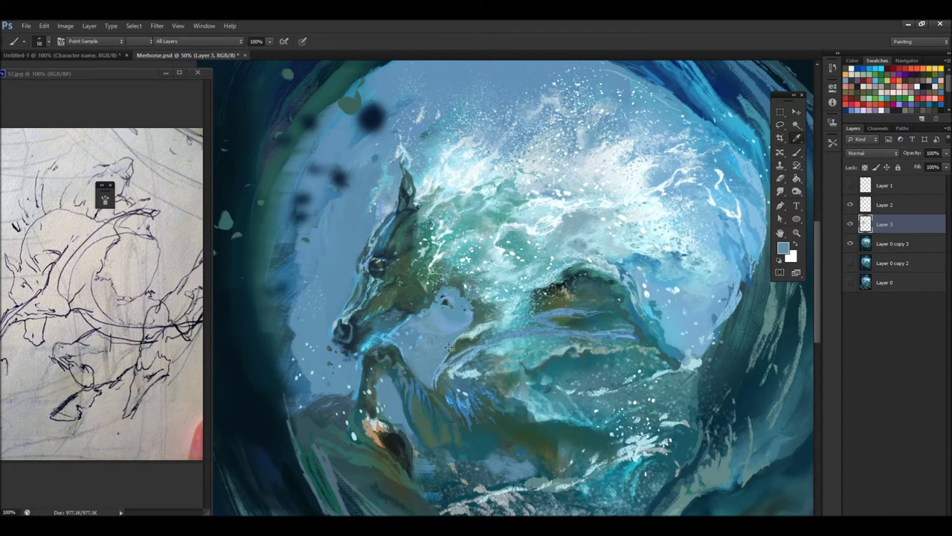
pyautogui.keyDown('alt'); pyautogui.click(439, 387); pyautogui.keyUp('alt')
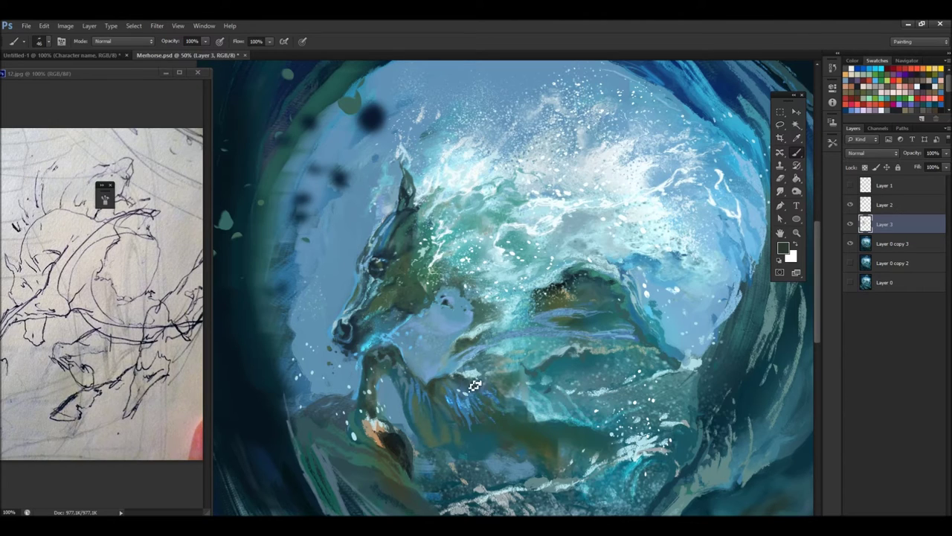
pyautogui.keyDown('alt'); pyautogui.click(521, 379); pyautogui.keyUp('alt')
pyautogui.keyDown('alt'); pyautogui.click(458, 357); pyautogui.keyUp('alt')
pyautogui.rightClick(458, 348)
pyautogui.press('Escape')
pyautogui.rightClick(487, 322)
pyautogui.press('Escape')
pyautogui.keyDown('alt'); pyautogui.click(430, 286); pyautogui.keyUp('alt')
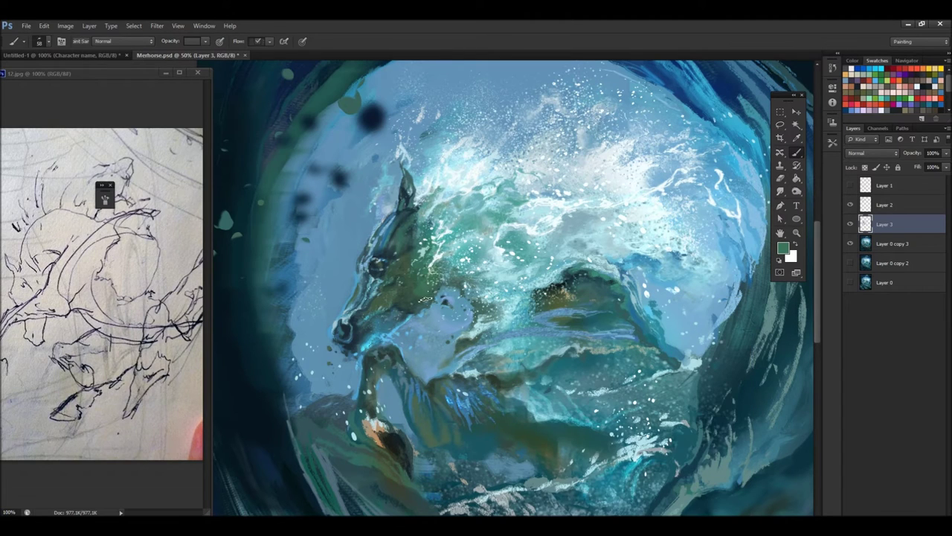
pyautogui.moveTo(517, 331); pyautogui.dragTo(569, 322)
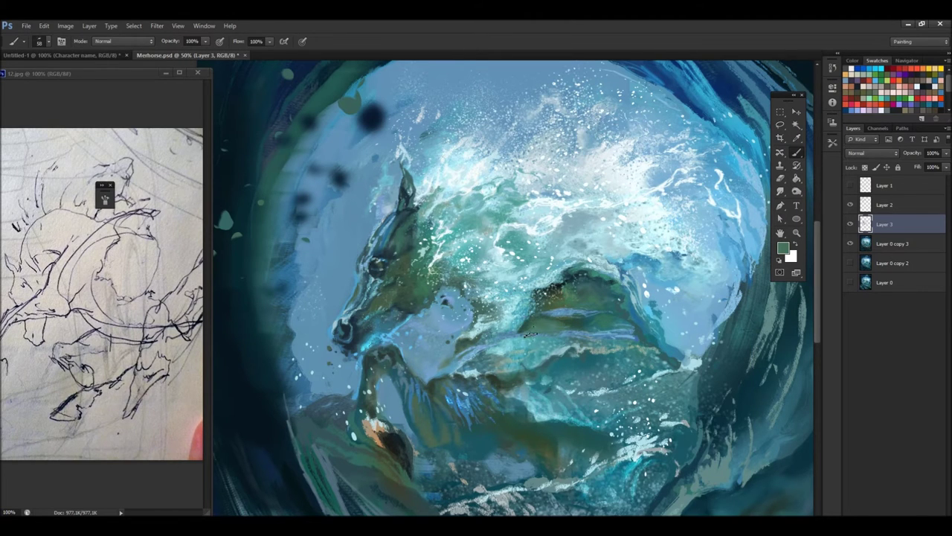
# Alternate brush sizes while sampling light blue, dark green, teal and near-black from the lower canvas.
pyautogui.scroll(-2, 532, 341)
pyautogui.rightClick(417, 360)
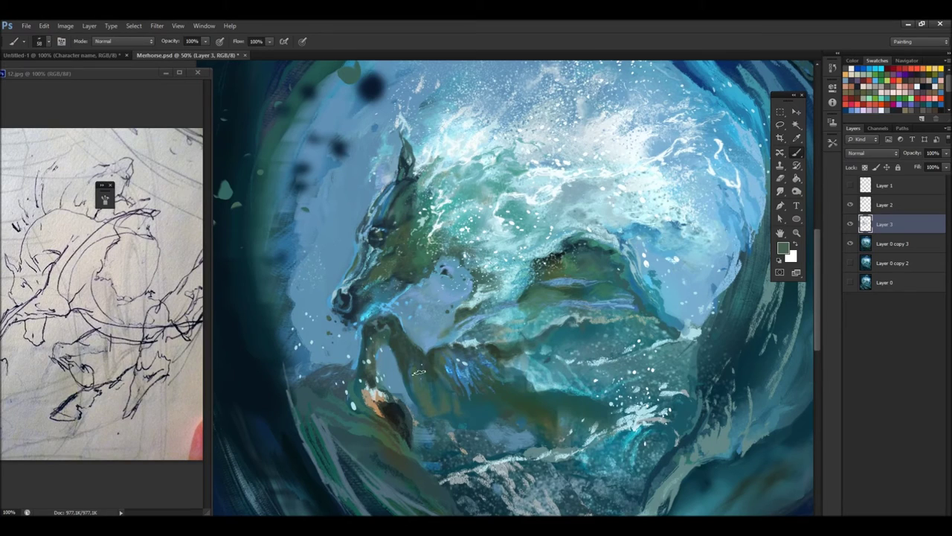
pyautogui.keyDown('alt'); pyautogui.click(451, 392); pyautogui.keyUp('alt')
pyautogui.rightClick(428, 418)
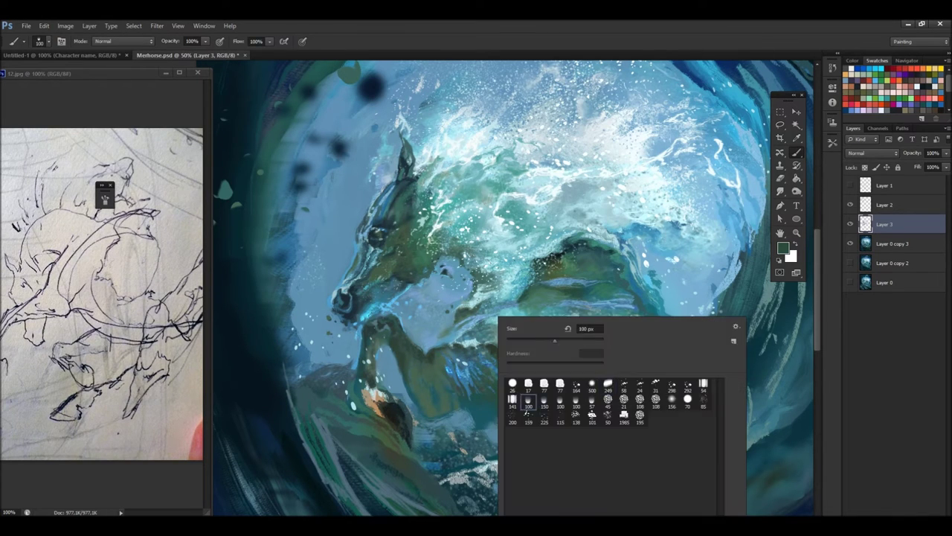
pyautogui.keyDown('alt'); pyautogui.click(424, 402); pyautogui.keyUp('alt')
pyautogui.rightClick(451, 425)
pyautogui.keyDown('alt'); pyautogui.click(404, 355); pyautogui.keyUp('alt')
pyautogui.rightClick(542, 417)
pyautogui.keyDown('alt'); pyautogui.click(646, 433); pyautogui.keyUp('alt')
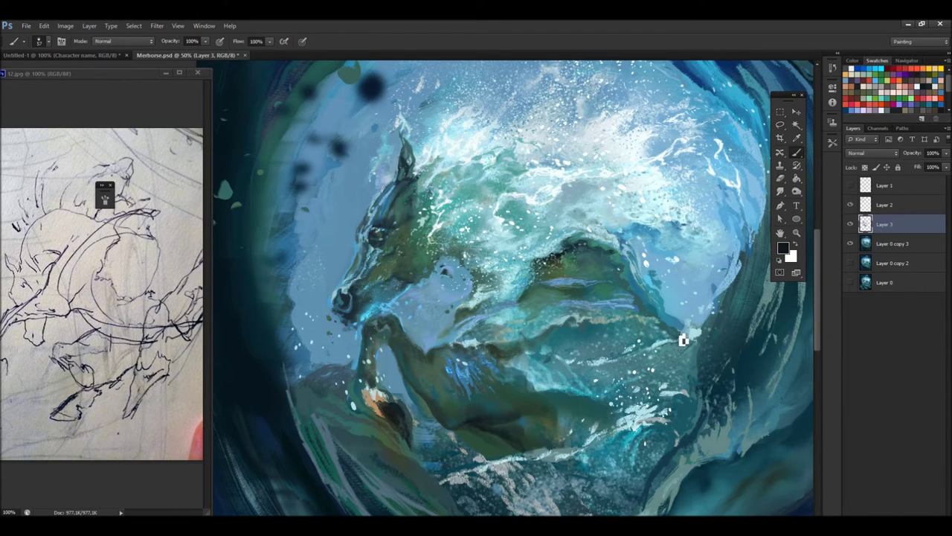
pyautogui.keyDown('alt'); pyautogui.click(417, 410); pyautogui.keyUp('alt')
# Paint over the orange hoof in green and brush blue-grey across the neck and jaw.
pyautogui.rightClick(591, 357)
pyautogui.keyDown('alt'); pyautogui.click(412, 425); pyautogui.keyUp('alt')
pyautogui.keyDown('alt'); pyautogui.click(614, 256); pyautogui.keyUp('alt')
pyautogui.moveTo(383, 402); pyautogui.dragTo(368, 384)
pyautogui.moveTo(815, 246); pyautogui.dragTo(833, 214)
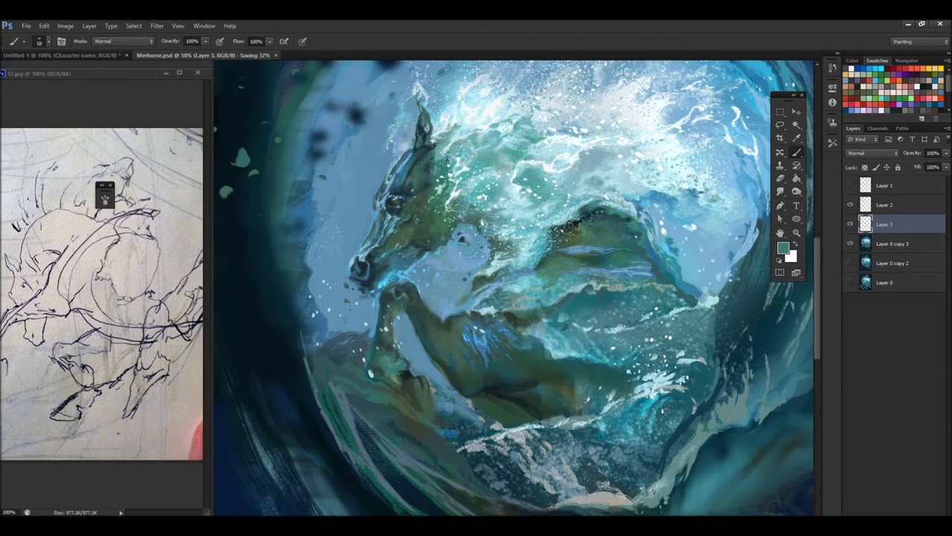
pyautogui.moveTo(484, 253)
pyautogui.mouseDown()
pyautogui.moveTo(424, 284)
pyautogui.moveTo(378, 249)
pyautogui.mouseUp()
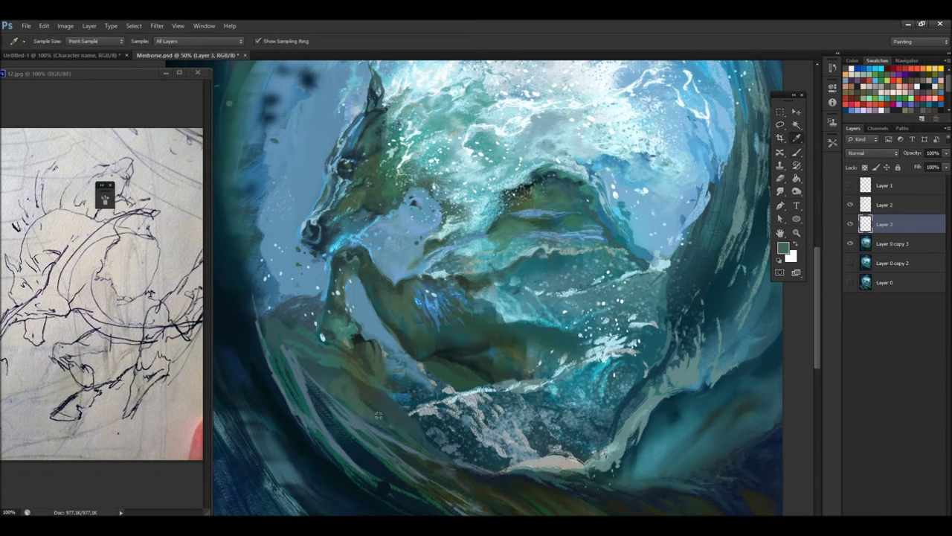
# Paint blue-grey below the horse's hooves and sample dark greens nearby.
pyautogui.keyDown('alt'); pyautogui.click(406, 408); pyautogui.keyUp('alt')
pyautogui.moveTo(387, 387); pyautogui.dragTo(402, 431)
pyautogui.keyDown('alt'); pyautogui.click(395, 436); pyautogui.keyUp('alt')
pyautogui.keyDown('alt'); pyautogui.click(378, 430); pyautogui.keyUp('alt')
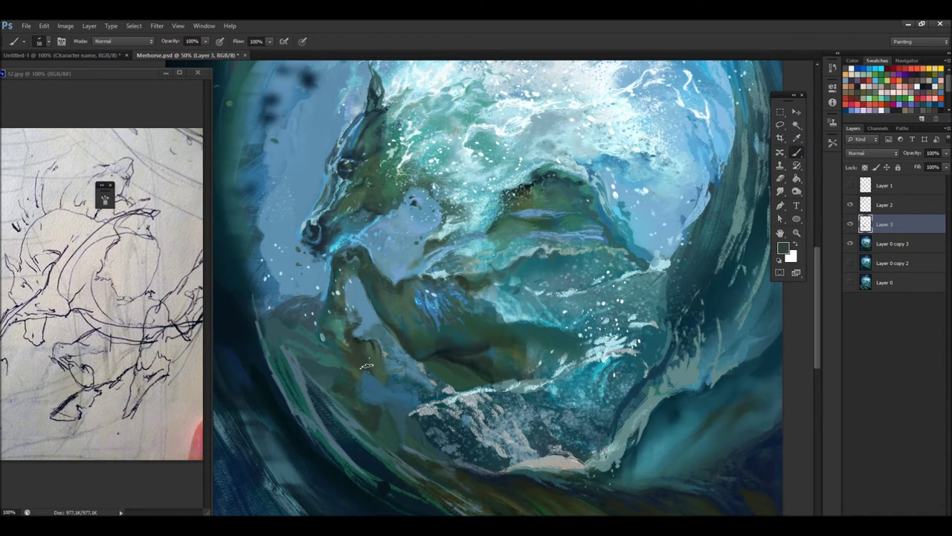
pyautogui.moveTo(366, 366); pyautogui.dragTo(363, 338)
# Resize the brush to about 67 then 58 px, sampling darker green and blue-teal.
pyautogui.rightClick(402, 320)
pyautogui.moveTo(433, 340); pyautogui.dragTo(439, 340)
pyautogui.rightClick(384, 298)
pyautogui.keyDown('alt'); pyautogui.click(362, 305); pyautogui.keyUp('alt')
pyautogui.keyDown('alt'); pyautogui.click(344, 331); pyautogui.keyUp('alt')
pyautogui.rightClick(404, 316)
pyautogui.keyDown('alt'); pyautogui.click(397, 336); pyautogui.keyUp('alt')
pyautogui.keyDown('alt'); pyautogui.click(377, 311); pyautogui.keyUp('alt')
# Sample a greener wave teal with brush sizes 58 and 65, then check the whole painting.
pyautogui.rightClick(438, 344)
pyautogui.click(437, 349)
pyautogui.keyDown('alt'); pyautogui.click(370, 301); pyautogui.keyUp('alt')
pyautogui.rightClick(339, 322)
pyautogui.click(447, 320)
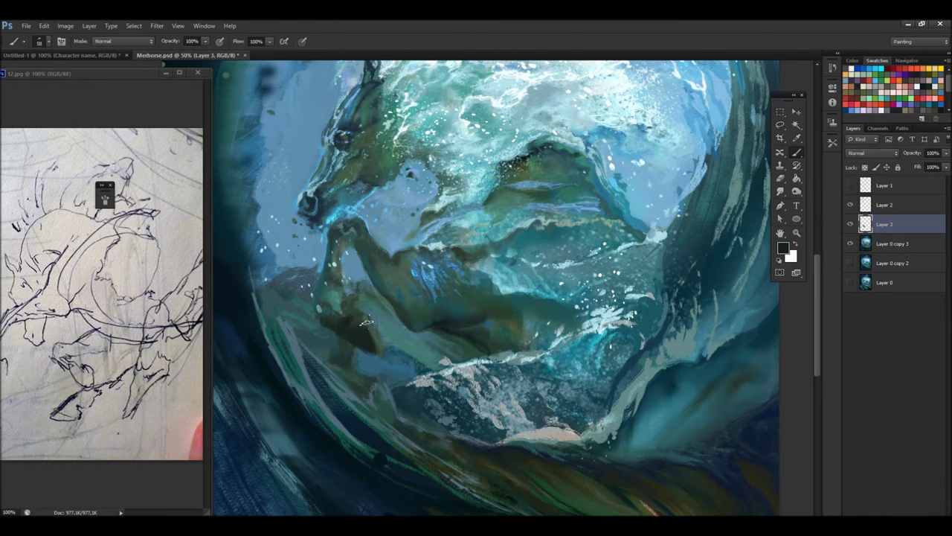
pyautogui.moveTo(533, 221); pyautogui.dragTo(593, 265)
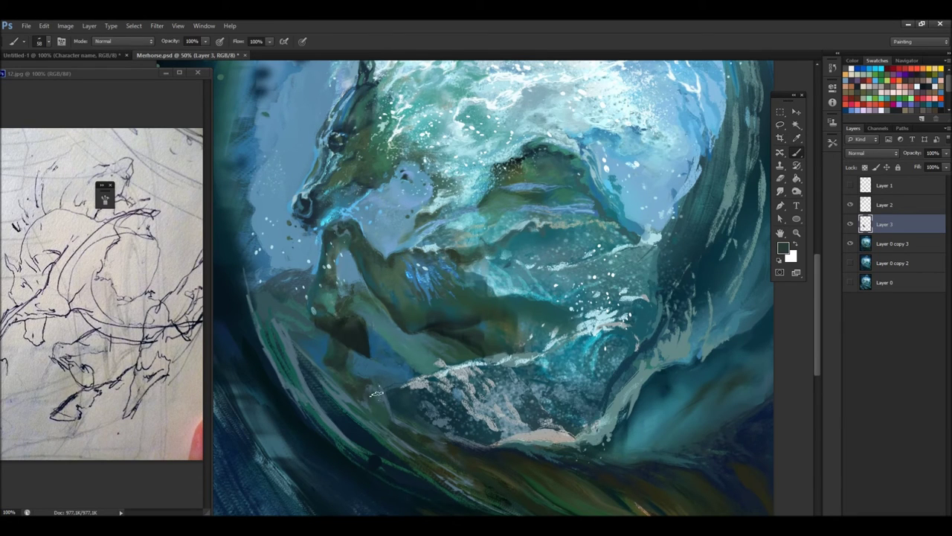
pyautogui.keyDown('ctrl'); pyautogui.keyDown('alt'); pyautogui.click(464, 342); pyautogui.keyUp('alt'); pyautogui.keyUp('ctrl')
pyautogui.hotkey('ctrl', '+')
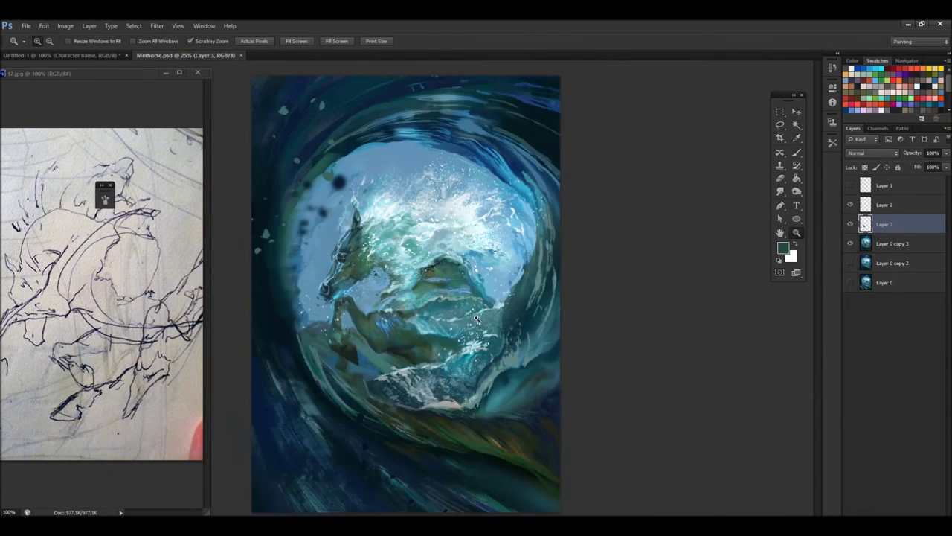
# Return to a size-58 brush and sample dark green, grey-green and dark blue.
pyautogui.hotkey('ctrl', '+')
pyautogui.press('b')
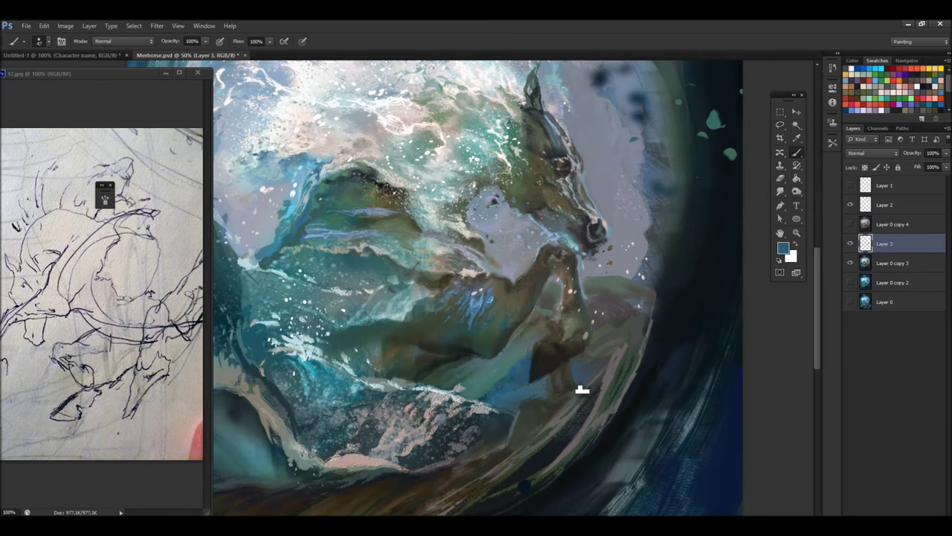
pyautogui.rightClick(577, 388)
pyautogui.click(633, 374)
pyautogui.keyDown('alt'); pyautogui.click(537, 400); pyautogui.keyUp('alt')
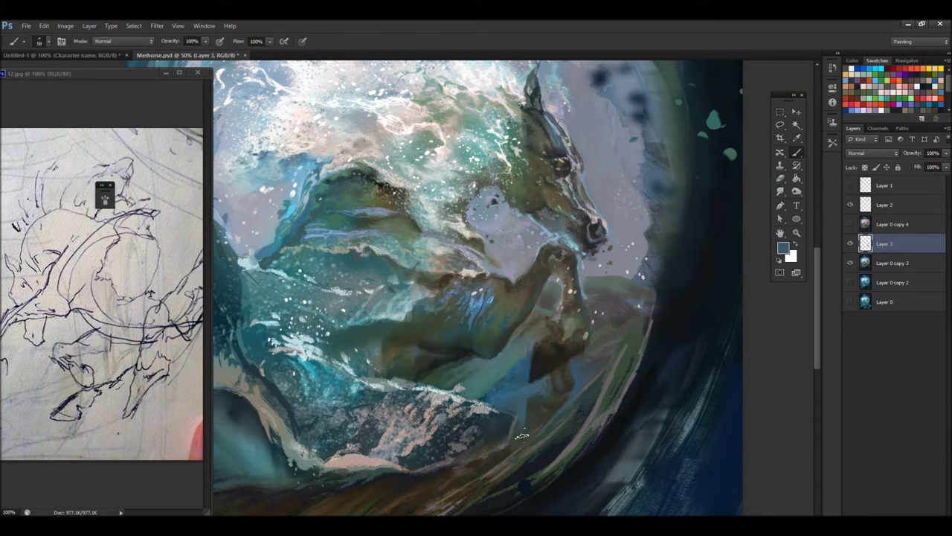
pyautogui.keyDown('alt'); pyautogui.click(528, 427); pyautogui.keyUp('alt')
pyautogui.keyDown('alt'); pyautogui.click(519, 434); pyautogui.keyUp('alt')
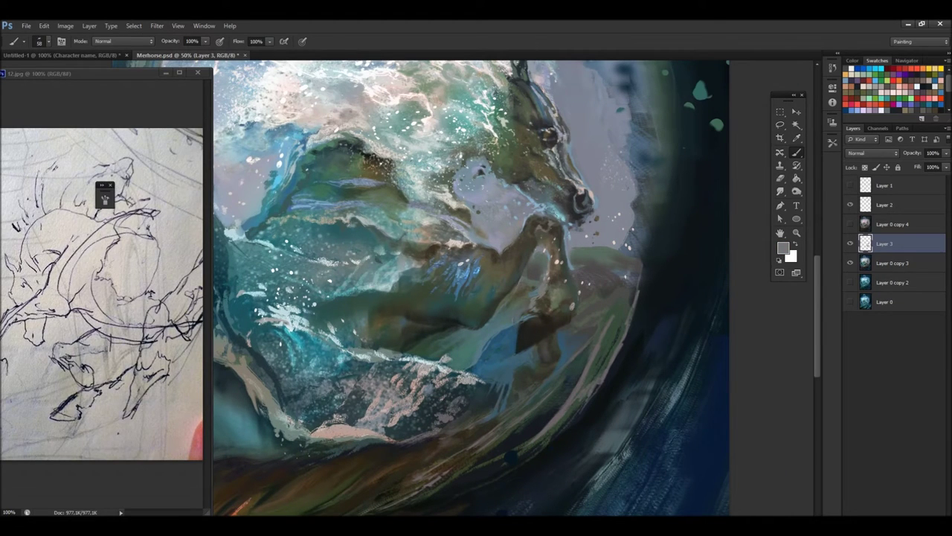
# Set the brush to size 59 and paint a light stroke along the horse's shoulder edge.
pyautogui.rightClick(560, 278)
pyautogui.keyDown('alt'); pyautogui.click(539, 305); pyautogui.keyUp('alt')
pyautogui.rightClick(469, 361)
pyautogui.keyDown('alt'); pyautogui.click(468, 360); pyautogui.keyUp('alt')
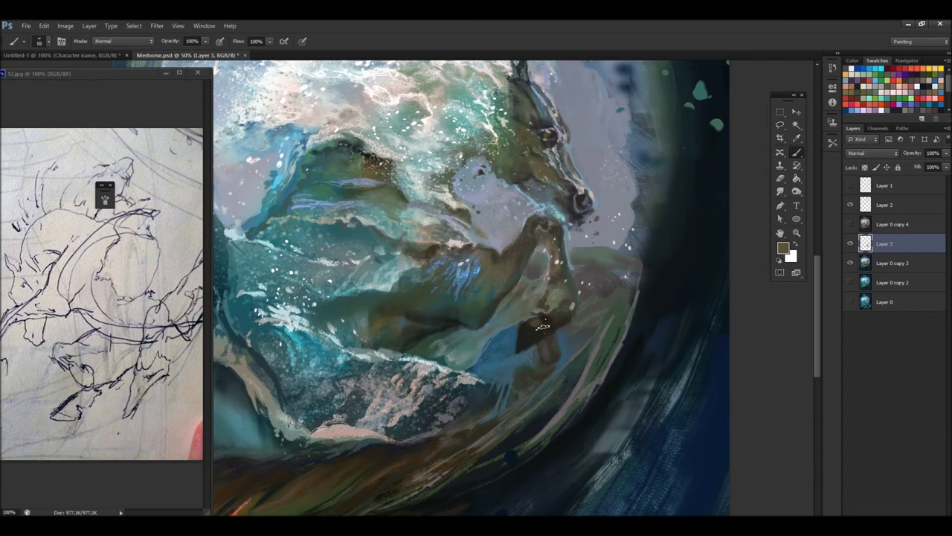
pyautogui.keyDown('alt'); pyautogui.click(510, 399); pyautogui.keyUp('alt')
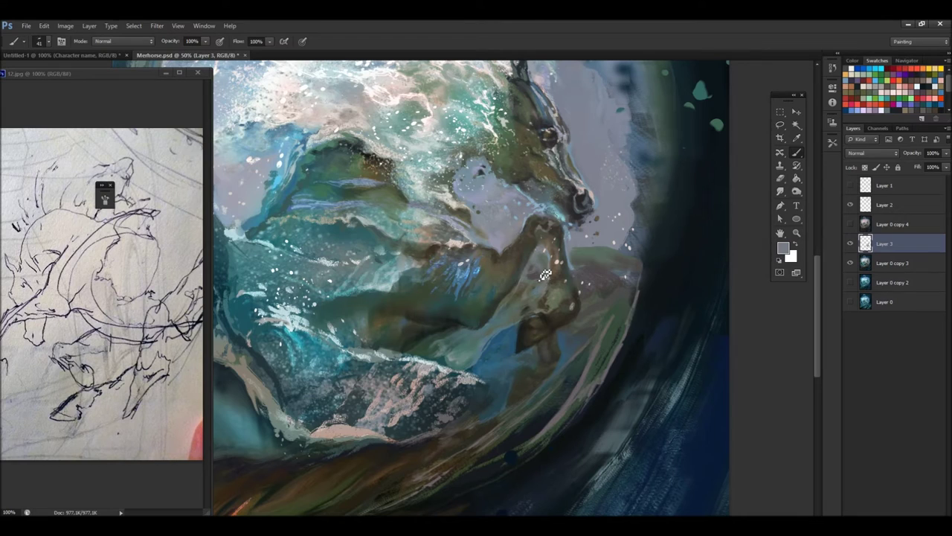
pyautogui.moveTo(618, 266); pyautogui.dragTo(643, 257)
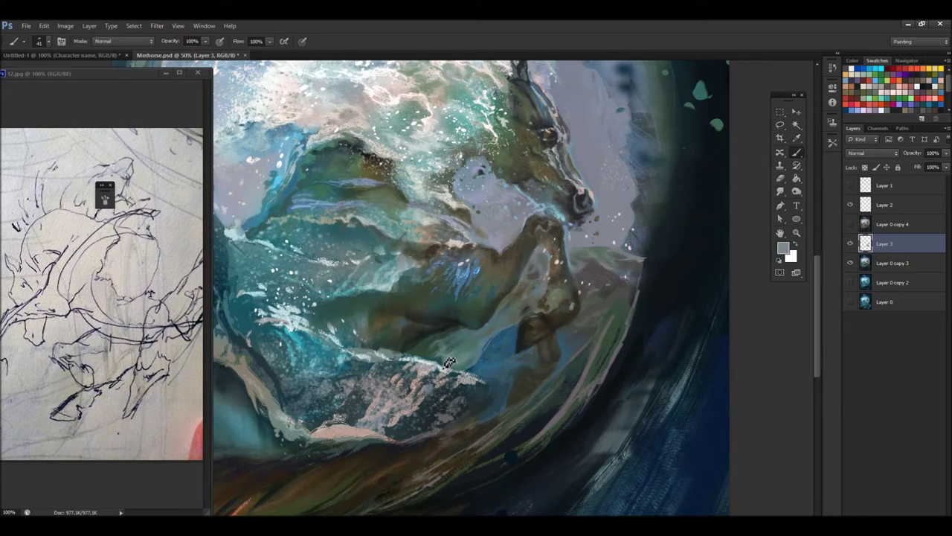
# Switch to a size-53 brush and sample light blue-grey and pale greys over the chest.
pyautogui.keyDown('alt'); pyautogui.click(431, 257); pyautogui.keyUp('alt')
pyautogui.moveTo(477, 294); pyautogui.dragTo(513, 327)
pyautogui.keyDown('alt'); pyautogui.click(560, 250); pyautogui.keyUp('alt')
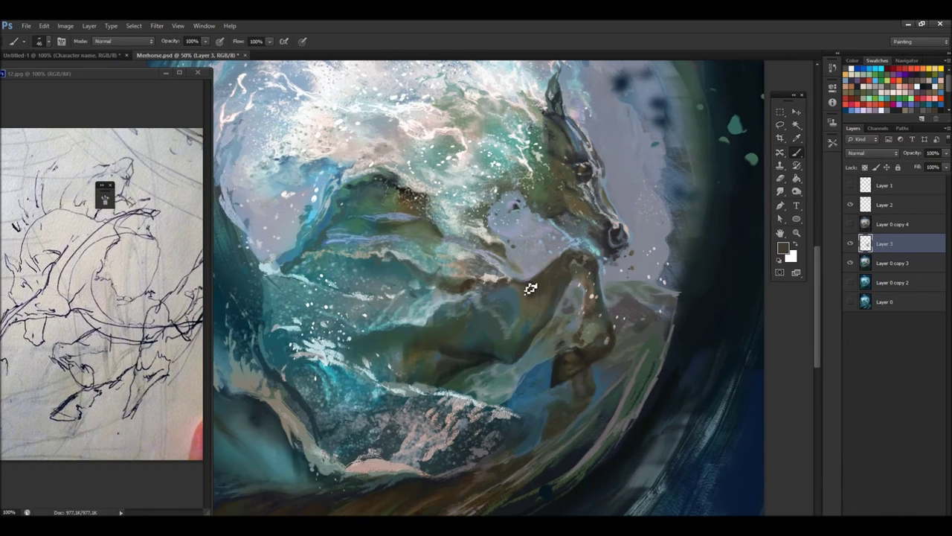
pyautogui.rightClick(529, 290)
pyautogui.press('Return')
pyautogui.keyDown('alt'); pyautogui.click(491, 298); pyautogui.keyUp('alt')
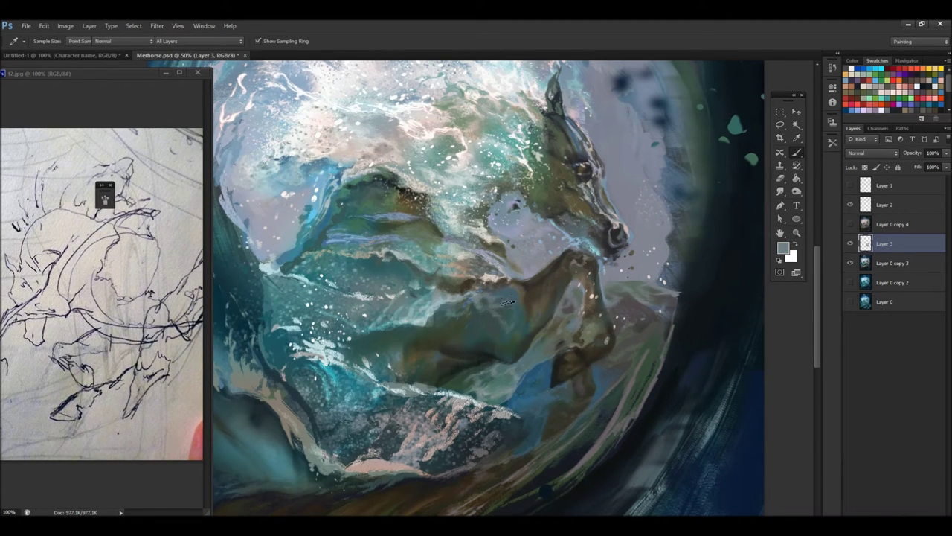
pyautogui.keyDown('alt'); pyautogui.click(511, 287); pyautogui.keyUp('alt')
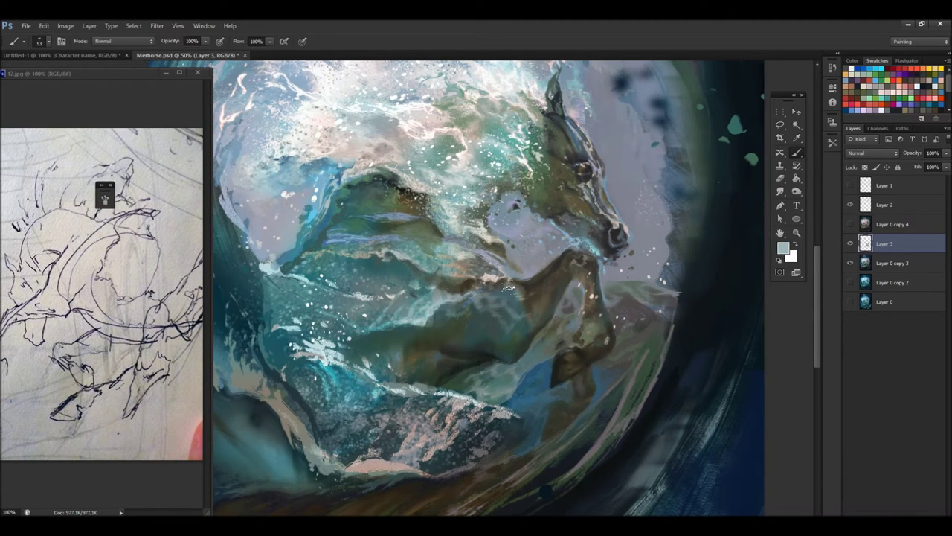
pyautogui.keyDown('alt'); pyautogui.click(530, 294); pyautogui.keyUp('alt')
pyautogui.keyDown('alt'); pyautogui.click(550, 292); pyautogui.keyUp('alt')
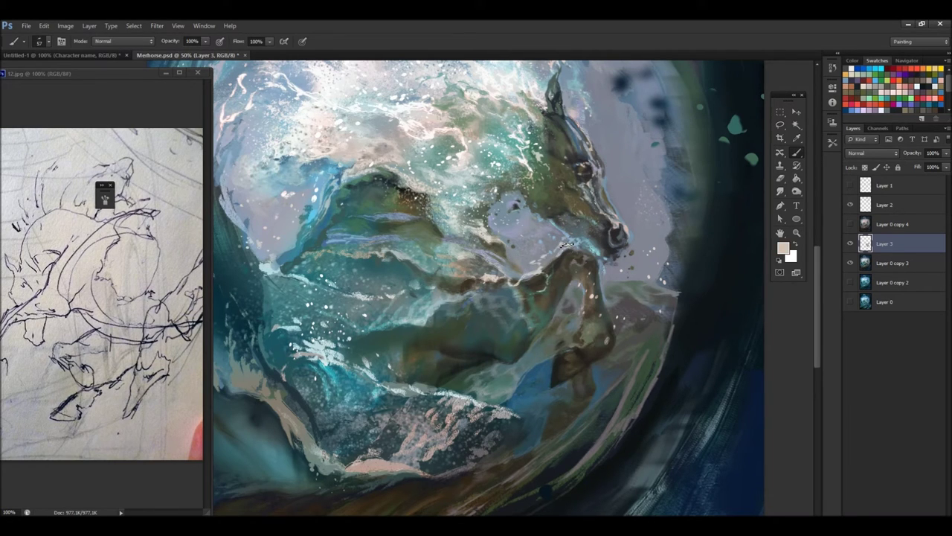
# Sample chest tones, light blue, pale foam cyan, wave teal green and near-black.
pyautogui.keyDown('alt'); pyautogui.click(514, 222); pyautogui.keyUp('alt')
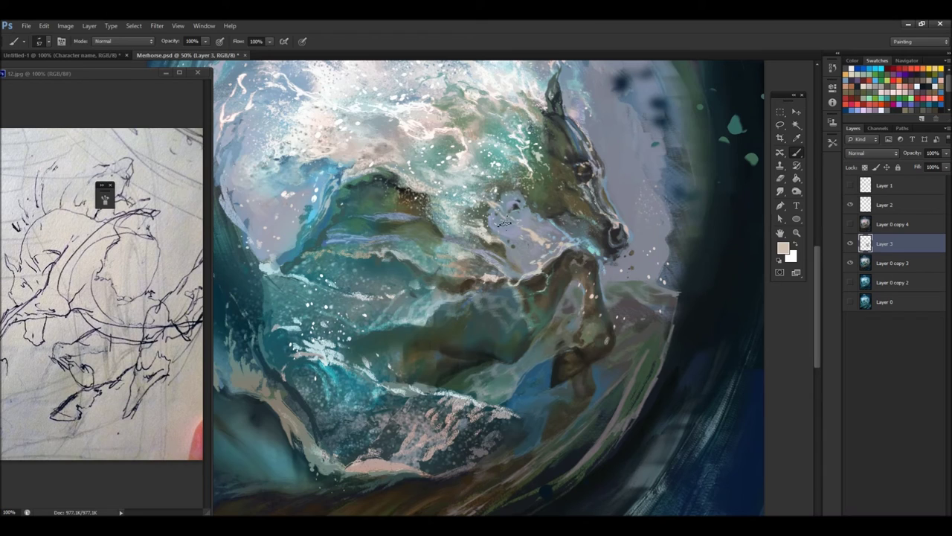
pyautogui.keyDown('alt'); pyautogui.click(625, 335); pyautogui.keyUp('alt')
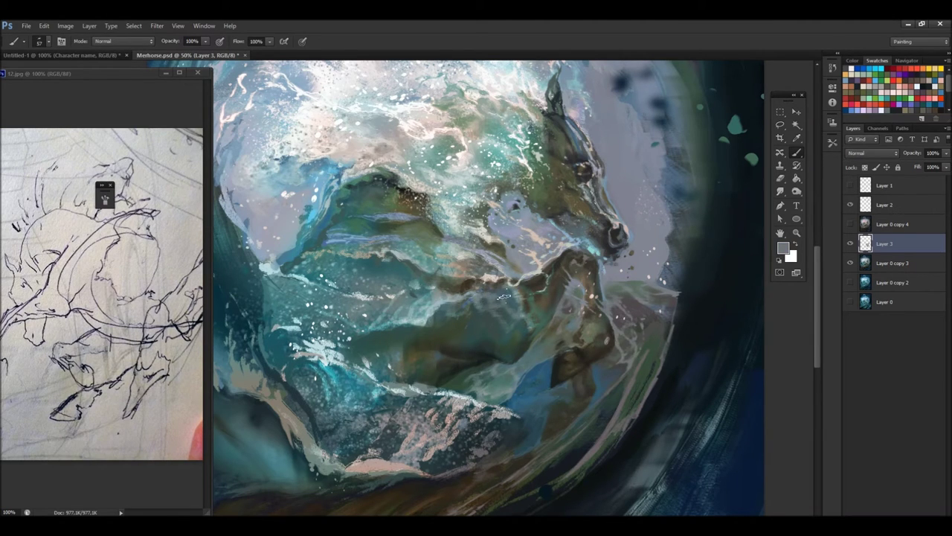
pyautogui.keyDown('alt'); pyautogui.click(539, 216); pyautogui.keyUp('alt')
pyautogui.keyDown('alt'); pyautogui.click(451, 128); pyautogui.keyUp('alt')
pyautogui.keyDown('alt'); pyautogui.click(451, 176); pyautogui.keyUp('alt')
pyautogui.keyDown('alt'); pyautogui.click(628, 232); pyautogui.keyUp('alt')
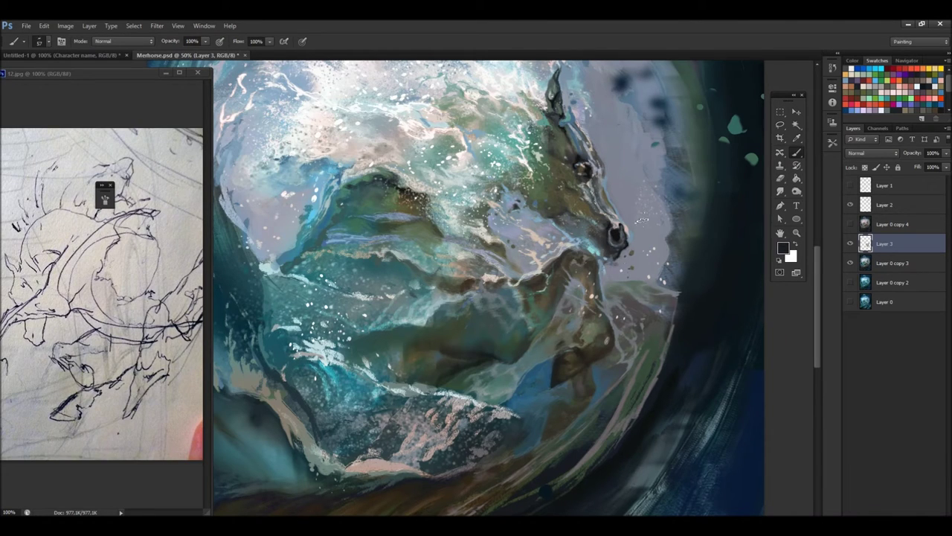
# Pan down to the foreleg, sampling darker tones, grey, light beige and greyish green.
pyautogui.moveTo(591, 253); pyautogui.dragTo(610, 207)
pyautogui.keyDown('alt'); pyautogui.click(633, 304); pyautogui.keyUp('alt')
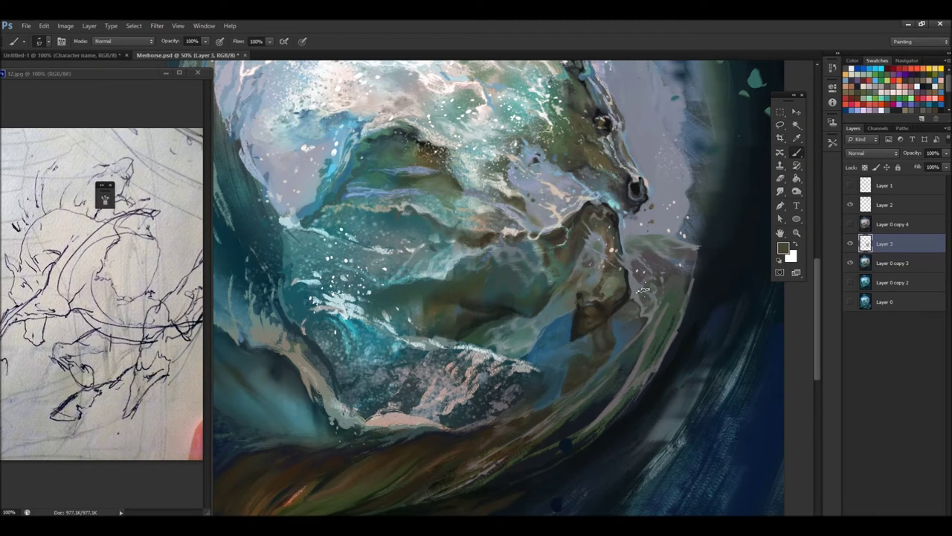
pyautogui.moveTo(599, 346); pyautogui.dragTo(626, 361)
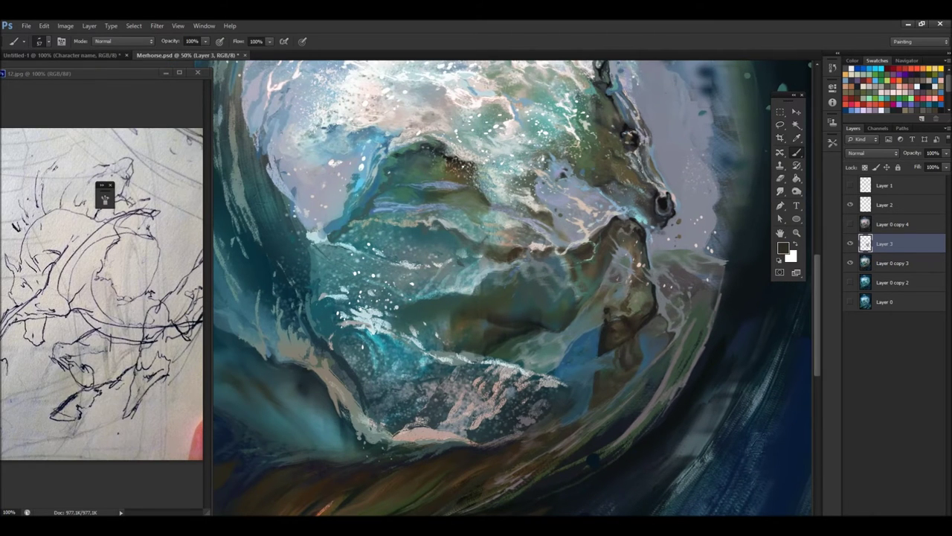
pyautogui.keyDown('alt'); pyautogui.click(627, 363); pyautogui.keyUp('alt')
pyautogui.keyDown('alt'); pyautogui.click(611, 402); pyautogui.keyUp('alt')
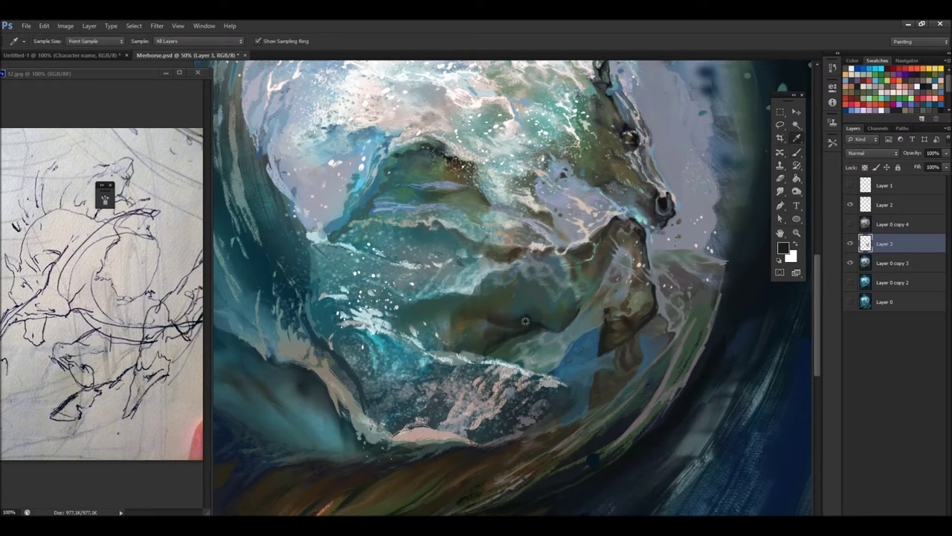
pyautogui.keyDown('alt'); pyautogui.click(509, 285); pyautogui.keyUp('alt')
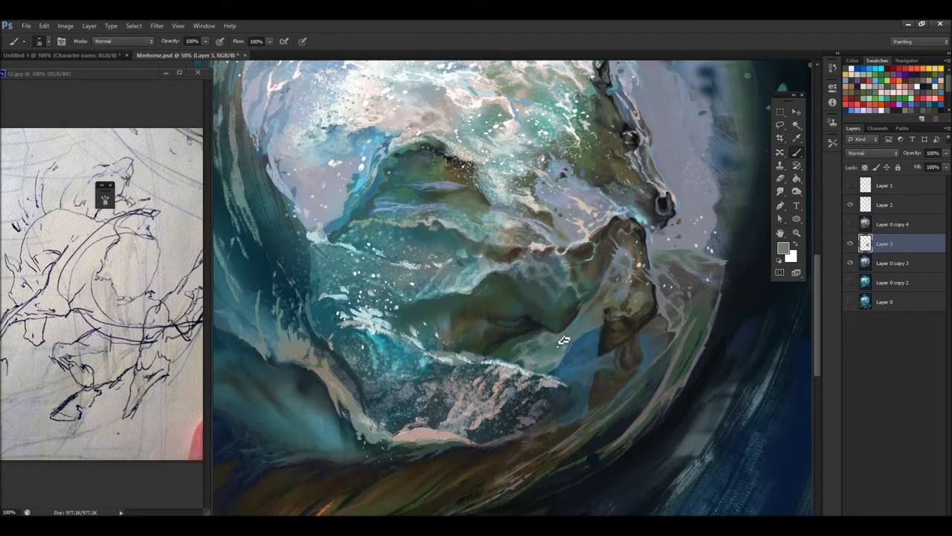
pyautogui.keyDown('alt'); pyautogui.click(577, 236); pyautogui.keyUp('alt')
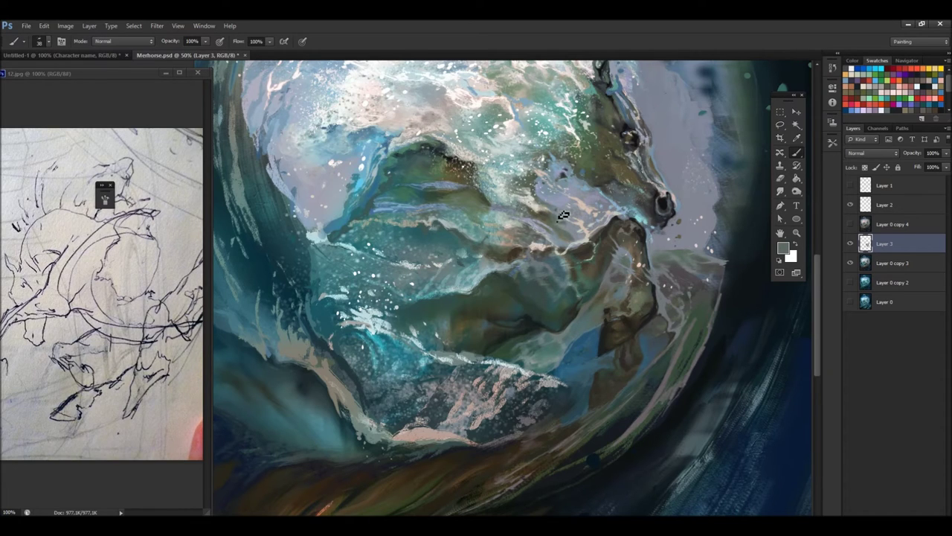
pyautogui.keyDown('alt'); pyautogui.click(583, 241); pyautogui.keyUp('alt')
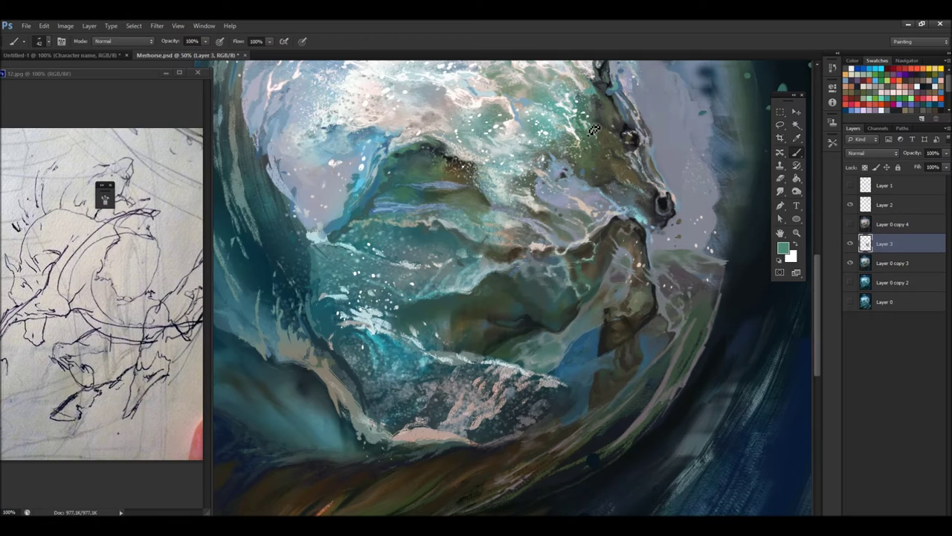
pyautogui.keyDown('alt'); pyautogui.click(651, 318); pyautogui.keyUp('alt')
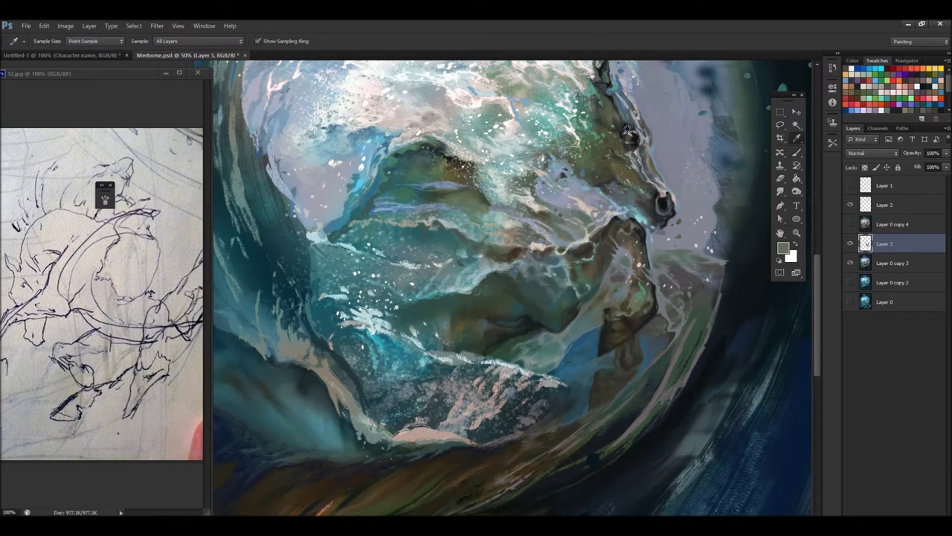
# Zoom out to view the whole painting.
pyautogui.press('z')
pyautogui.hotkey('ctrl', '-')
pyautogui.hotkey('ctrl', '-')
pyautogui.hotkey('ctrl', '+')
pyautogui.hotkey('ctrl', '+')
pyautogui.hotkey('ctrl', '-')
pyautogui.hotkey('ctrl', '-')
pyautogui.hotkey('ctrl', '-')
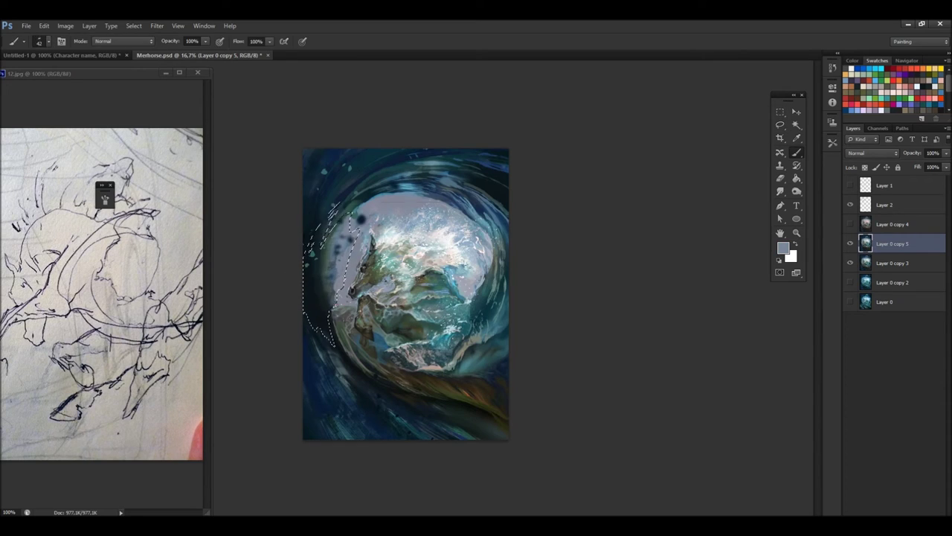
# Repaint the area left of the horse's head light grey, covering the dark blobs.
pyautogui.keyDown('alt'); pyautogui.click(360, 246); pyautogui.keyUp('alt')
pyautogui.hotkey('ctrl', '+')
pyautogui.rightClick(367, 173)
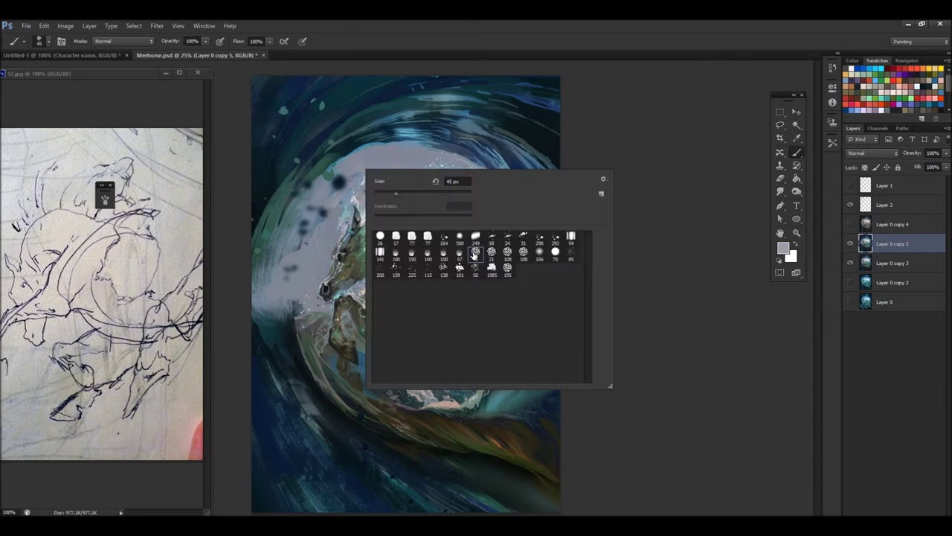
pyautogui.press('Escape')
pyautogui.hotkey('ctrl', 'd')
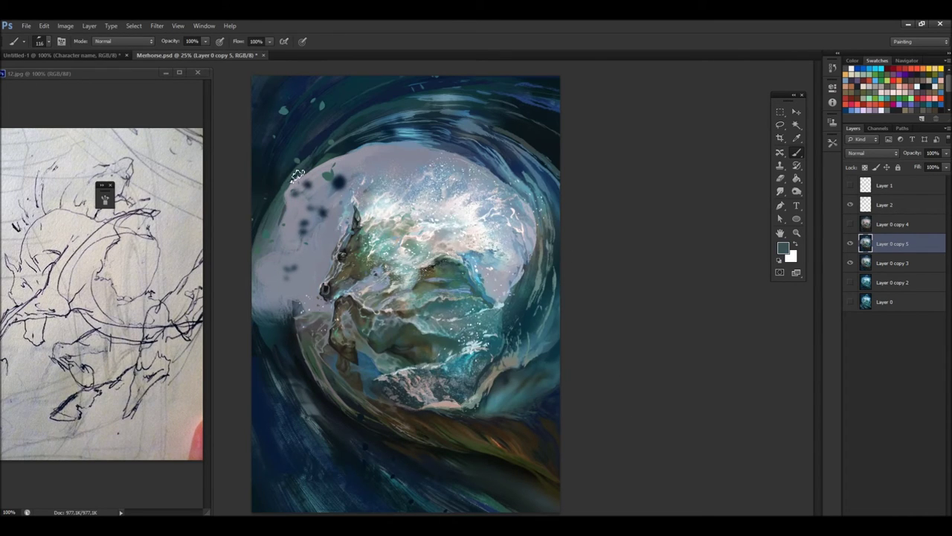
pyautogui.keyDown('alt'); pyautogui.click(324, 161); pyautogui.keyUp('alt')
pyautogui.keyDown('alt'); pyautogui.click(484, 231); pyautogui.keyUp('alt')
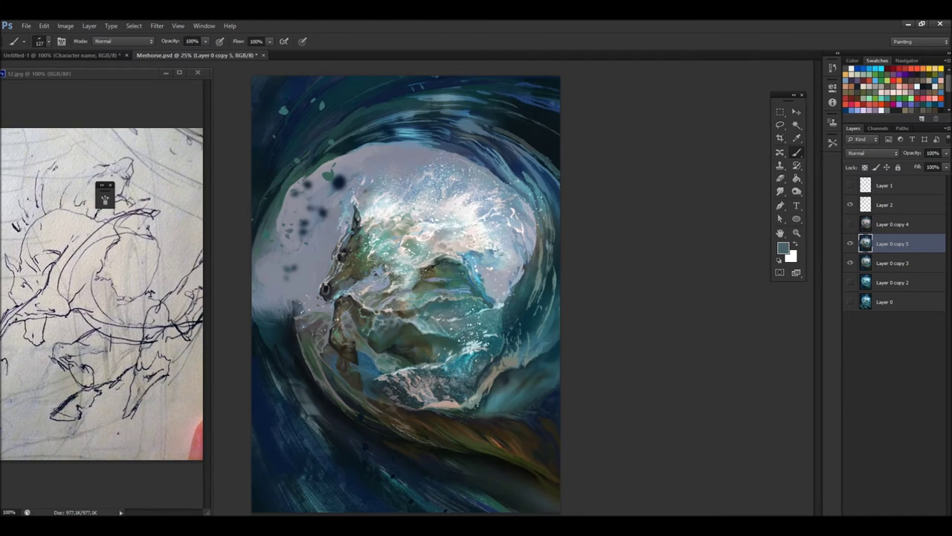
pyautogui.moveTo(327, 149); pyautogui.dragTo(297, 215)
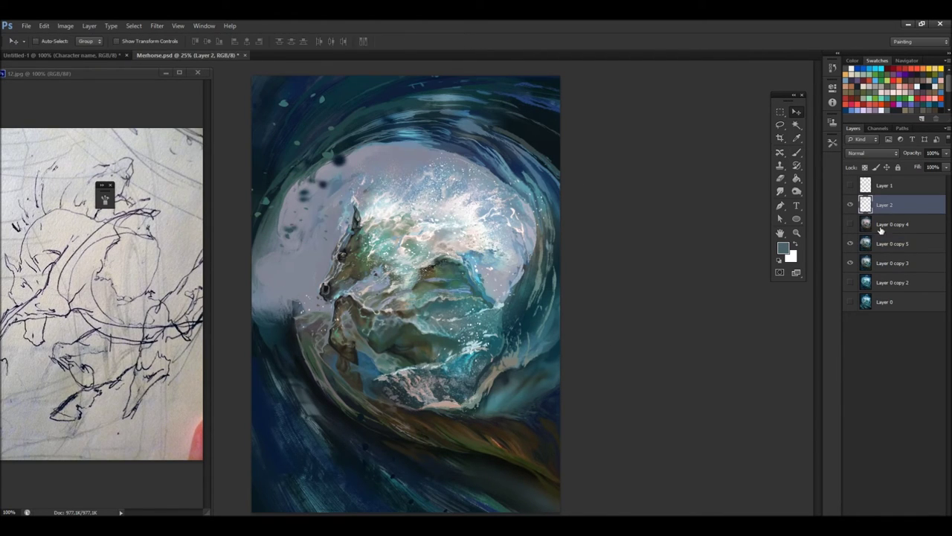
pyautogui.moveTo(301, 305); pyautogui.dragTo(273, 311)
# Copy a lassoed region at the wave's lower left onto a new layer and transform it.
pyautogui.press('l')
pyautogui.moveTo(327, 297); pyautogui.dragTo(256, 395)
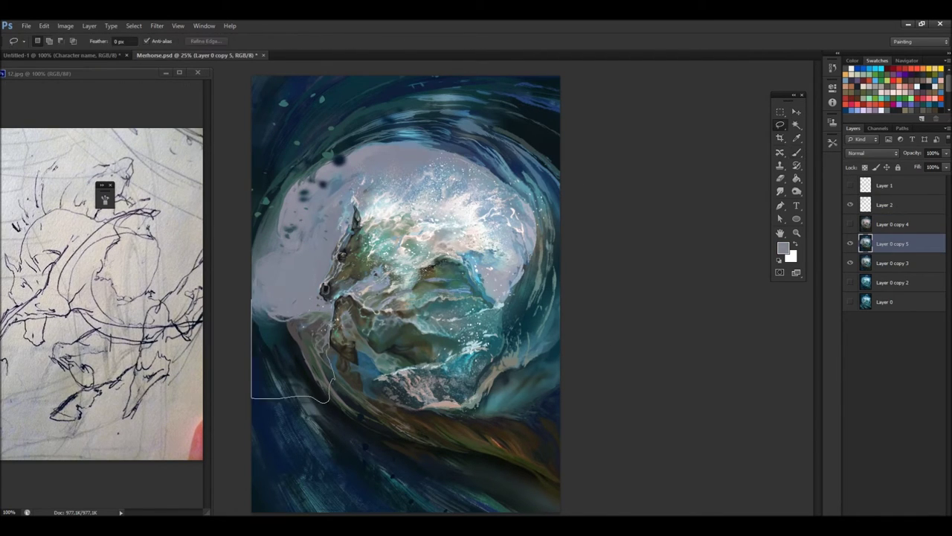
pyautogui.hotkey('ctrl', 'j')
pyautogui.hotkey('ctrl', 't')
pyautogui.press('Return')
pyautogui.press('b')
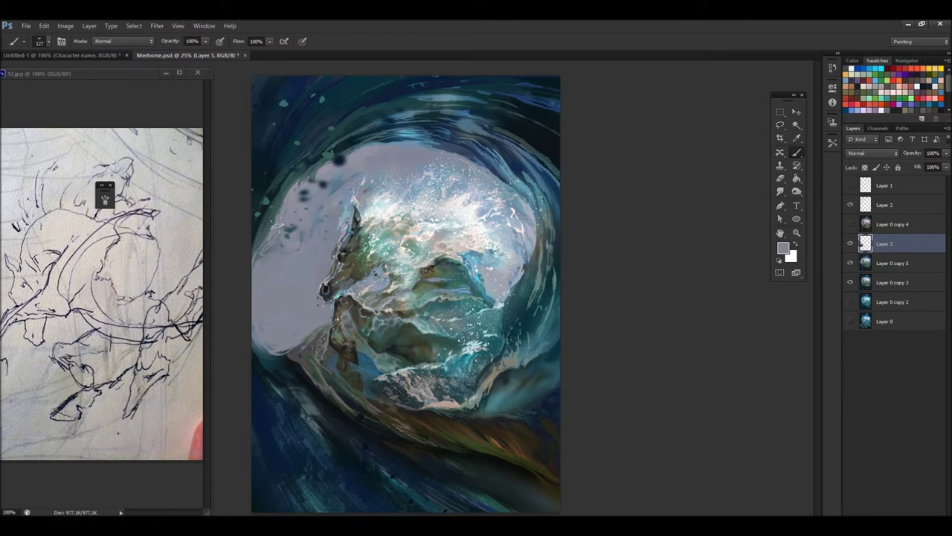
# Paint light teal strokes along the wave's right edge.
pyautogui.keyDown('alt'); pyautogui.click(344, 147); pyautogui.keyUp('alt')
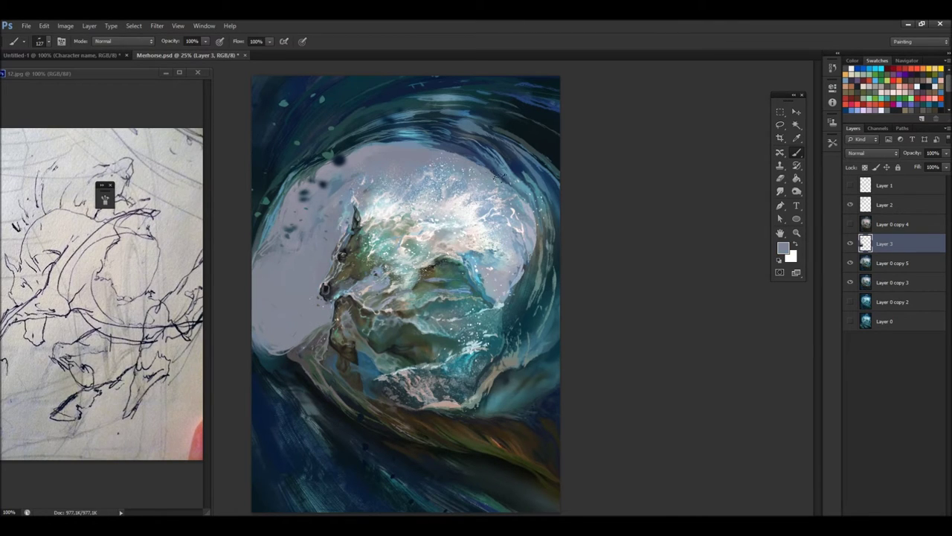
pyautogui.keyDown('alt'); pyautogui.click(517, 274); pyautogui.keyUp('alt')
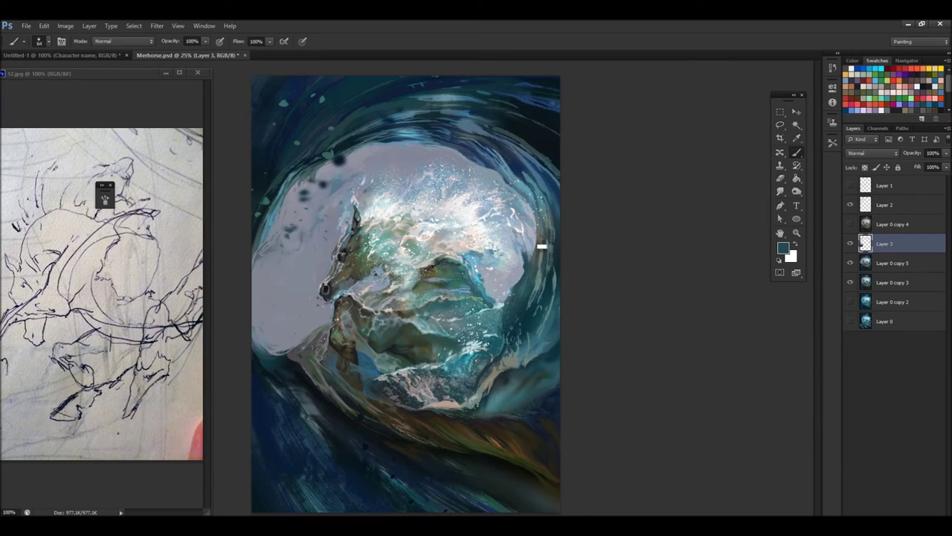
pyautogui.keyDown('alt'); pyautogui.click(528, 264); pyautogui.keyUp('alt')
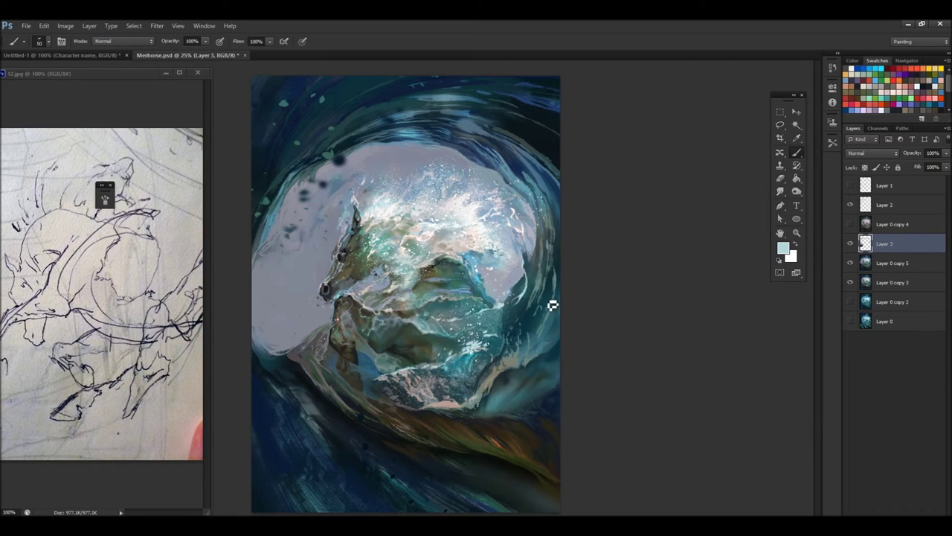
pyautogui.moveTo(553, 297); pyautogui.dragTo(546, 216)
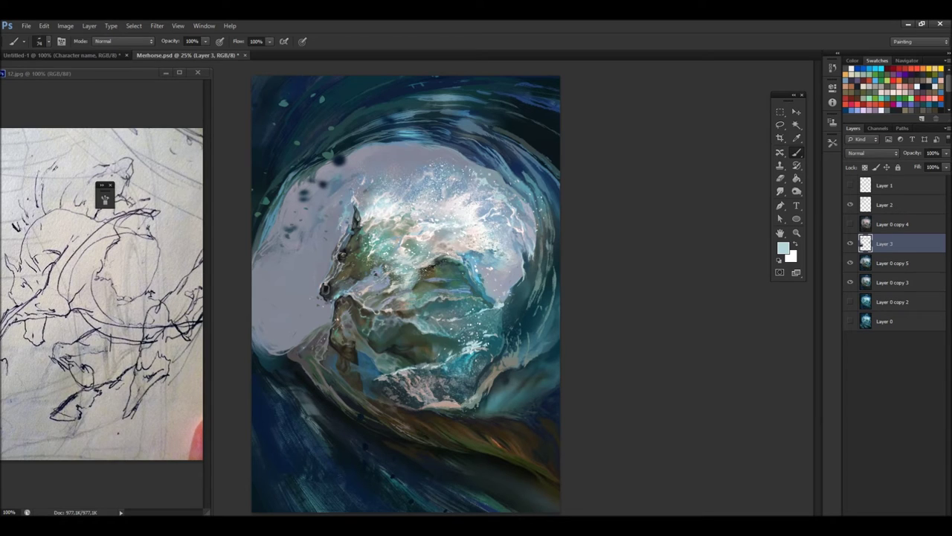
# Lighten the lavender area left of the horse with larger blue-grey strokes, then save.
pyautogui.keyDown('alt'); pyautogui.click(337, 262); pyautogui.keyUp('alt')
pyautogui.keyDown('alt'); pyautogui.click(341, 244); pyautogui.keyUp('alt')
pyautogui.press(']')
pyautogui.press(']')
pyautogui.press(']')
pyautogui.moveTo(268, 268); pyautogui.dragTo(297, 328)
pyautogui.moveTo(298, 275); pyautogui.dragTo(273, 336)
pyautogui.keyDown('alt'); pyautogui.click(316, 314); pyautogui.keyUp('alt')
pyautogui.press(']')
pyautogui.press(']')
pyautogui.press(']')
pyautogui.keyDown('alt'); pyautogui.click(330, 244); pyautogui.keyUp('alt')
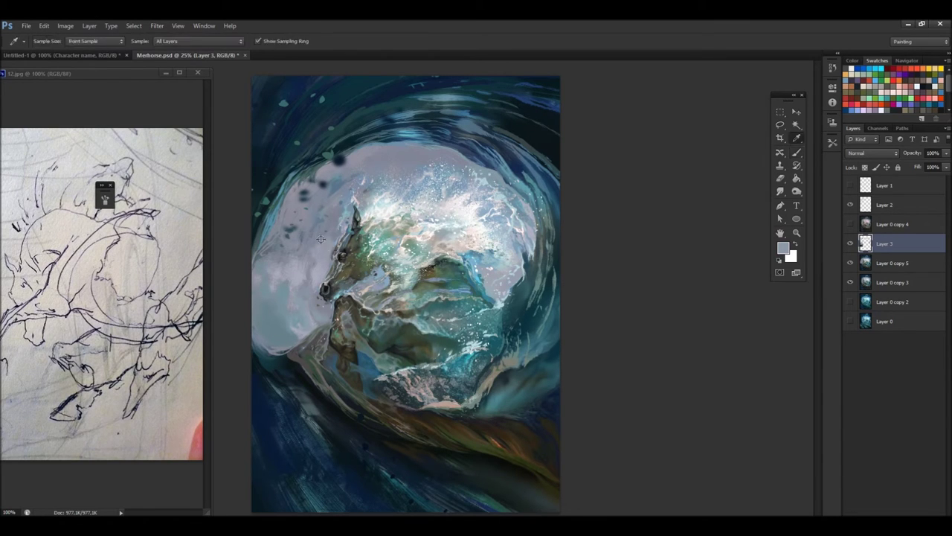
pyautogui.keyDown('alt'); pyautogui.click(512, 271); pyautogui.keyUp('alt')
pyautogui.hotkey('ctrl', 's')
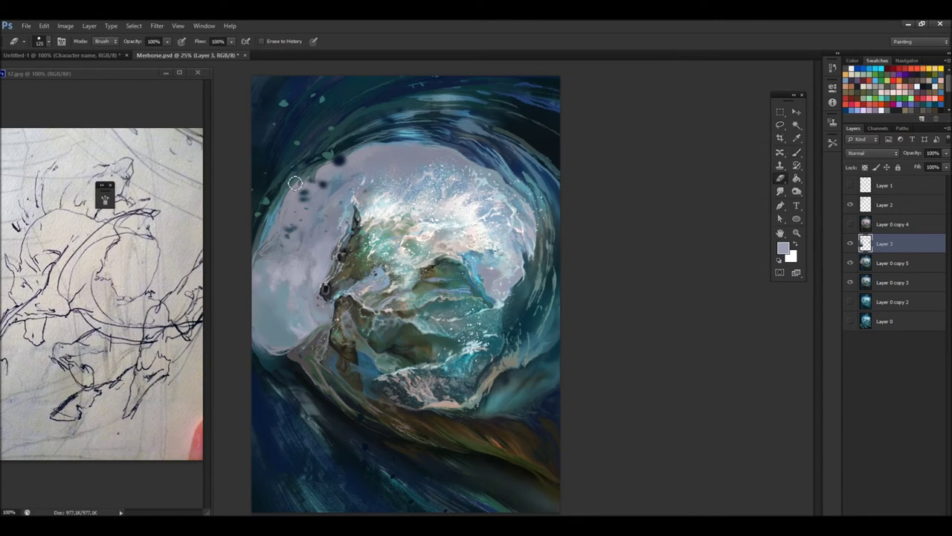
# Sample dark and light blues, switch to the Mixer Brush, and merge Layer 3 into Layer 0 copy 5.
pyautogui.keyDown('alt'); pyautogui.click(430, 140); pyautogui.keyUp('alt')
pyautogui.keyDown('alt'); pyautogui.click(482, 149); pyautogui.keyUp('alt')
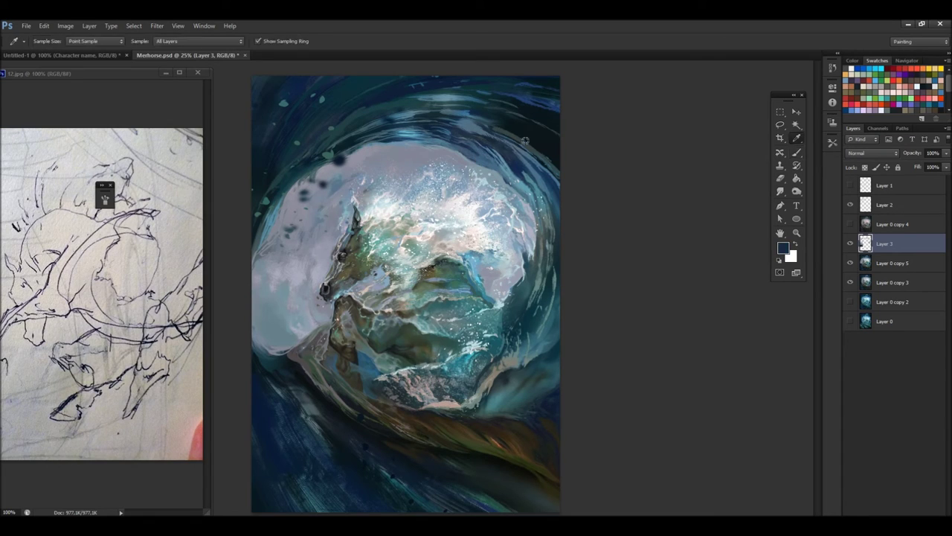
pyautogui.keyDown('alt'); pyautogui.click(416, 208); pyautogui.keyUp('alt')
pyautogui.rightClick(283, 308)
pyautogui.press('Escape')
pyautogui.hotkey('shift', 'b')
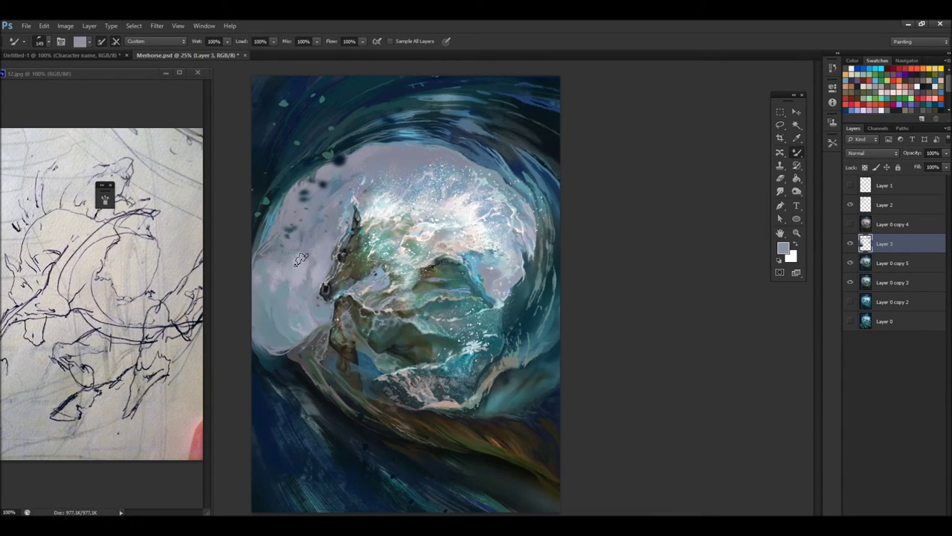
pyautogui.hotkey('ctrl', 'e')
# Paint a short dark brown stroke on the horse's lower neck.
pyautogui.rightClick(301, 258)
pyautogui.press('Escape')
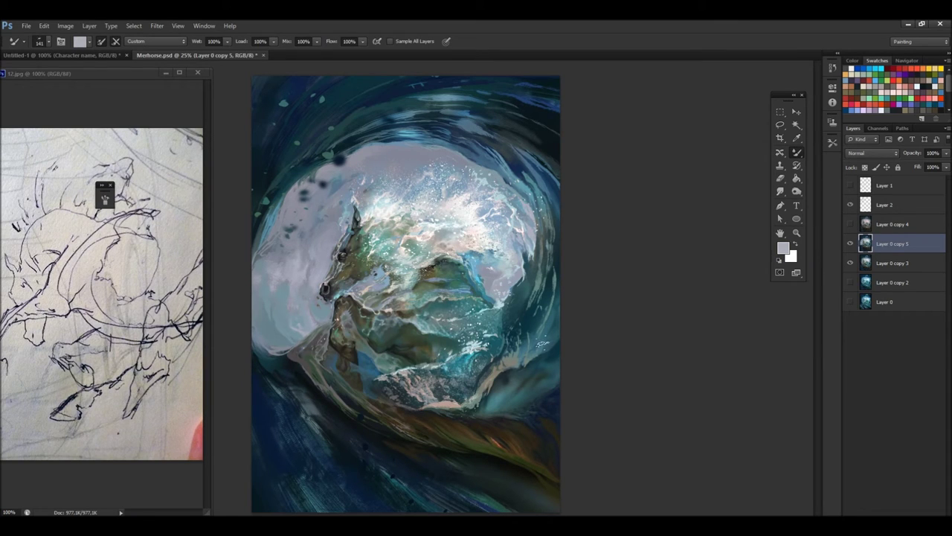
pyautogui.keyDown('alt'); pyautogui.click(326, 152); pyautogui.keyUp('alt')
pyautogui.rightClick(316, 179)
pyautogui.press('Escape')
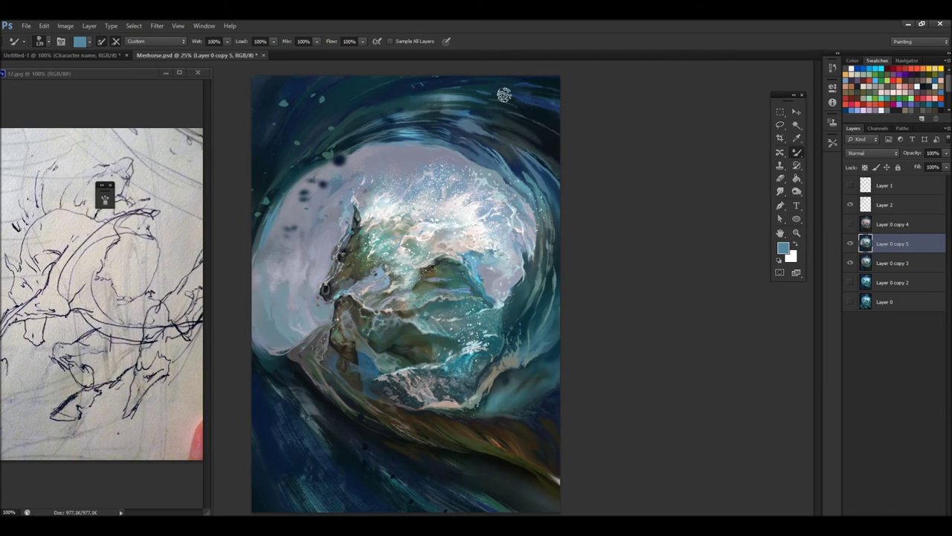
pyautogui.keyDown('alt'); pyautogui.click(346, 336); pyautogui.keyUp('alt')
pyautogui.hotkey('shift', 'b')
pyautogui.moveTo(311, 378); pyautogui.dragTo(327, 398)
# Choose a smaller brush and sample a light grey-blue paint colour.
pyautogui.keyDown('alt'); pyautogui.click(275, 344); pyautogui.keyUp('alt')
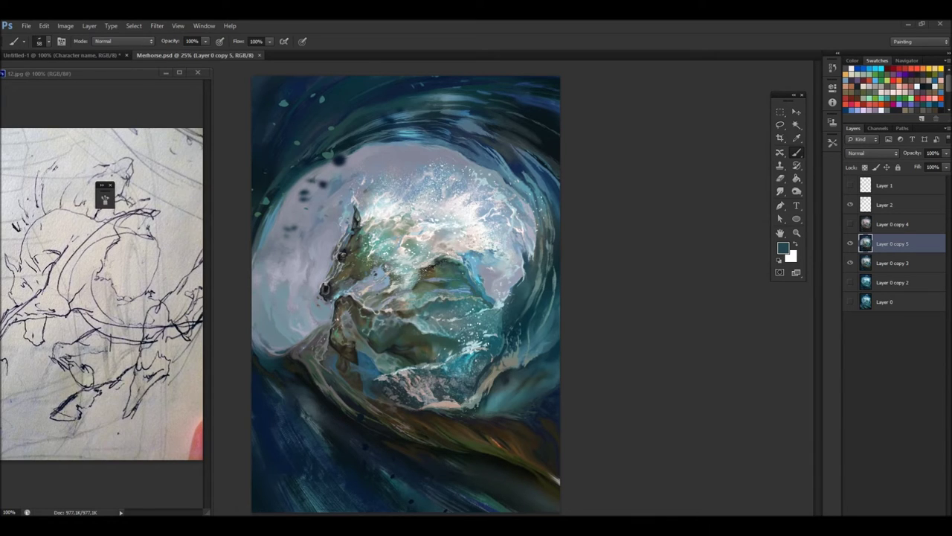
pyautogui.rightClick(406, 193)
pyautogui.click(535, 246)
pyautogui.keyDown('alt'); pyautogui.click(349, 144); pyautogui.keyUp('alt')
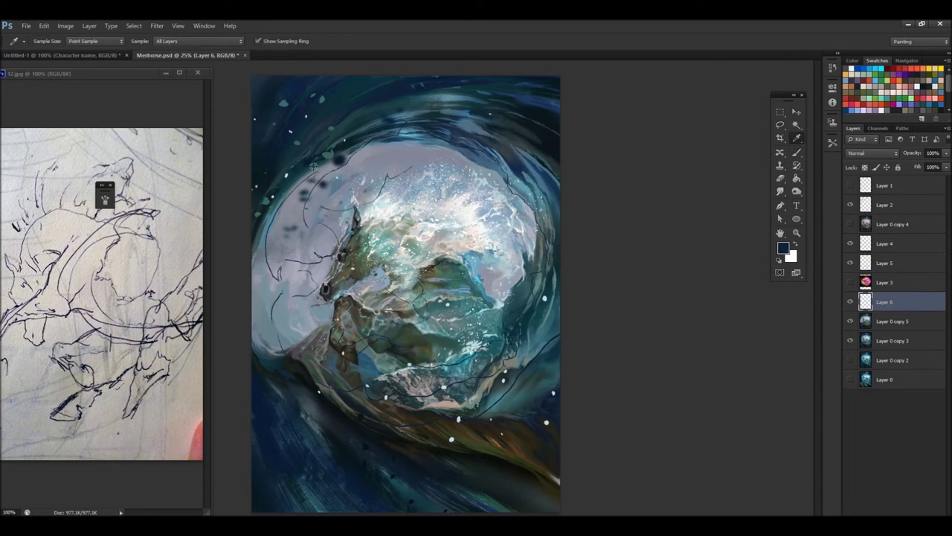
# Paint dark, then light grey-blue strokes along the sphere's left side and upper-right rim.
pyautogui.press('b')
pyautogui.moveTo(350, 149); pyautogui.dragTo(267, 291)
pyautogui.moveTo(271, 208); pyautogui.dragTo(268, 357)
pyautogui.keyDown('alt'); pyautogui.click(292, 252); pyautogui.keyUp('alt')
pyautogui.moveTo(291, 252)
pyautogui.mouseDown()
pyautogui.moveTo(305, 221)
pyautogui.moveTo(278, 211)
pyautogui.moveTo(416, 130)
pyautogui.moveTo(512, 197)
pyautogui.moveTo(476, 156)
pyautogui.moveTo(536, 208)
pyautogui.moveTo(547, 271)
pyautogui.mouseUp()
pyautogui.keyDown('alt'); pyautogui.click(520, 171); pyautogui.keyUp('alt')
# Copy the bottom region of the sphere onto its own layer and warp it.
pyautogui.keyDown('alt'); pyautogui.click(536, 216); pyautogui.keyUp('alt')
pyautogui.press('i')
pyautogui.click(537, 346)
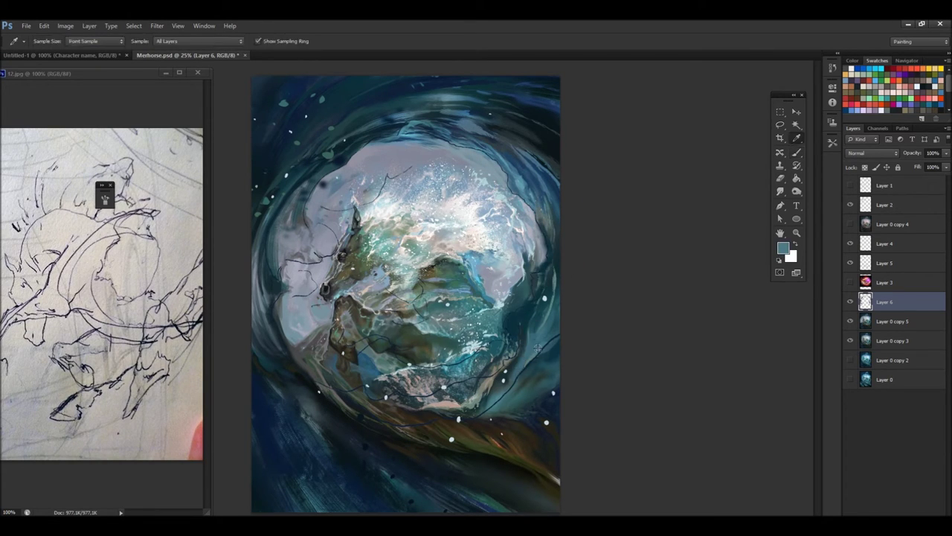
pyautogui.moveTo(320, 376); pyautogui.dragTo(469, 446)
pyautogui.hotkey('ctrl', 'j')
pyautogui.hotkey('ctrl', 't')
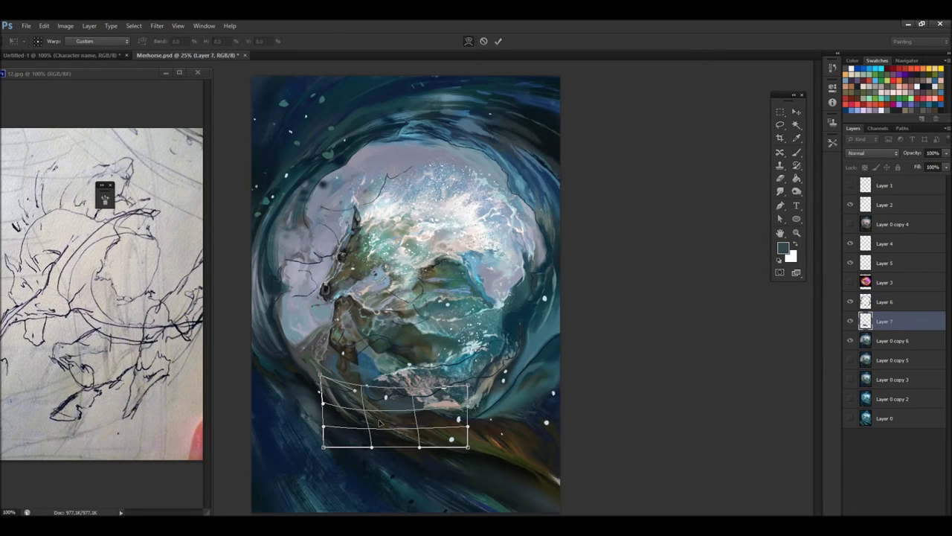
pyautogui.press('Return')
# Sample light blue-grey colours from the sphere and make Layer 6 active.
pyautogui.press('b')
pyautogui.rightClick(512, 420)
pyautogui.press('Escape')
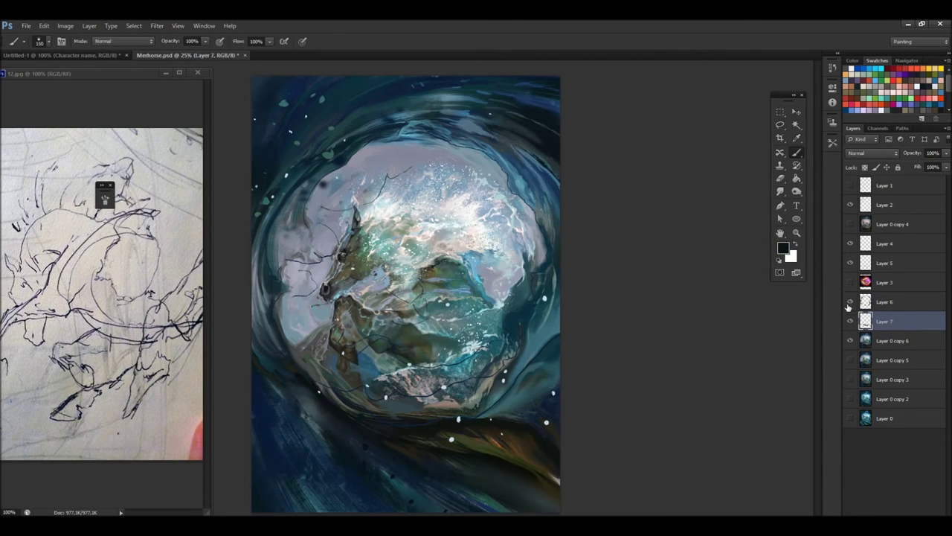
pyautogui.keyDown('alt'); pyautogui.click(394, 182); pyautogui.keyUp('alt')
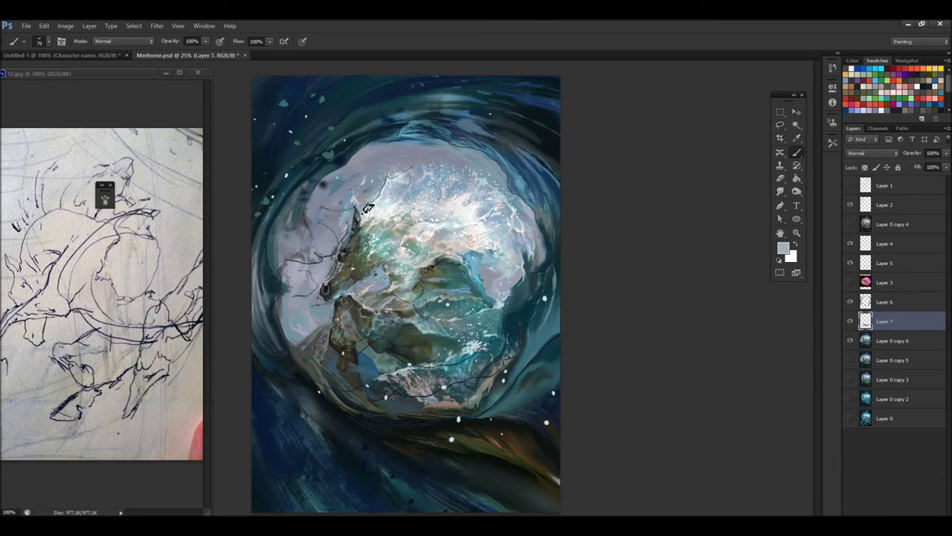
pyautogui.keyDown('alt'); pyautogui.click(379, 207); pyautogui.keyUp('alt')
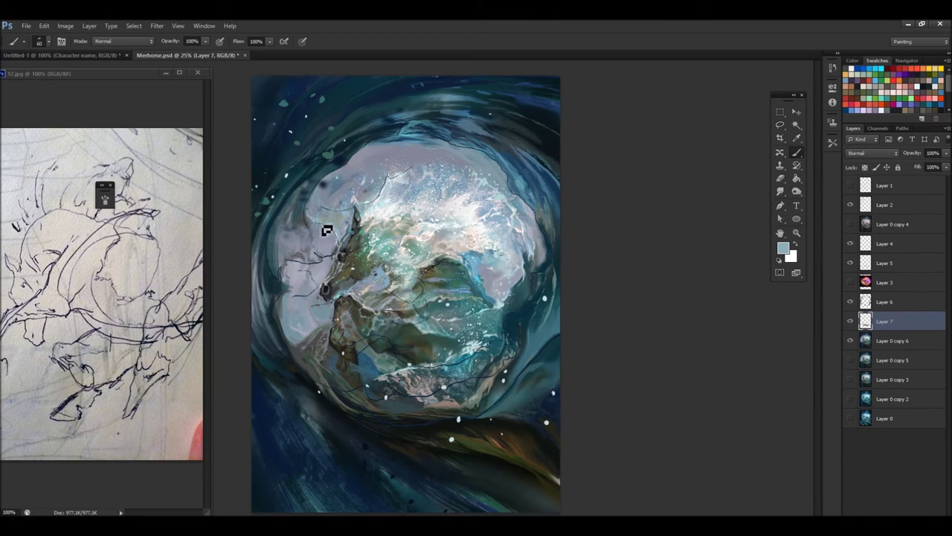
pyautogui.hotkey('alt', ']')
pyautogui.keyDown('alt'); pyautogui.click(297, 299); pyautogui.keyUp('alt')
# Sample pale grey-blue, tan and dark teal colours around the lower sphere, adjusting brush presets.
pyautogui.keyDown('alt'); pyautogui.click(286, 318); pyautogui.keyUp('alt')
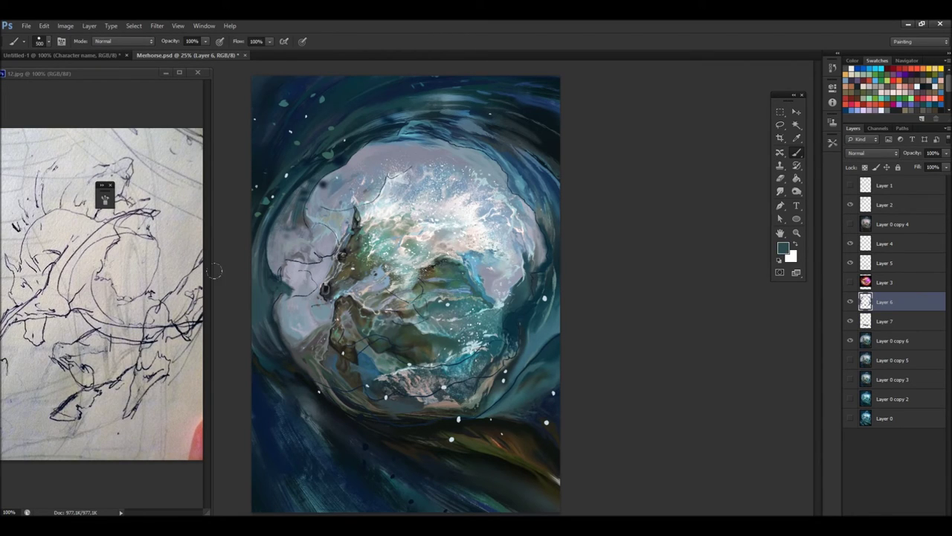
pyautogui.keyDown('alt'); pyautogui.click(445, 406); pyautogui.keyUp('alt')
pyautogui.keyDown('alt'); pyautogui.click(481, 392); pyautogui.keyUp('alt')
pyautogui.rightClick(413, 317)
pyautogui.press('Escape')
pyautogui.rightClick(447, 318)
pyautogui.press('Escape')
pyautogui.keyDown('alt'); pyautogui.click(499, 344); pyautogui.keyUp('alt')
pyautogui.rightClick(500, 319)
pyautogui.press('Escape')
pyautogui.keyDown('alt'); pyautogui.click(500, 344); pyautogui.keyUp('alt')
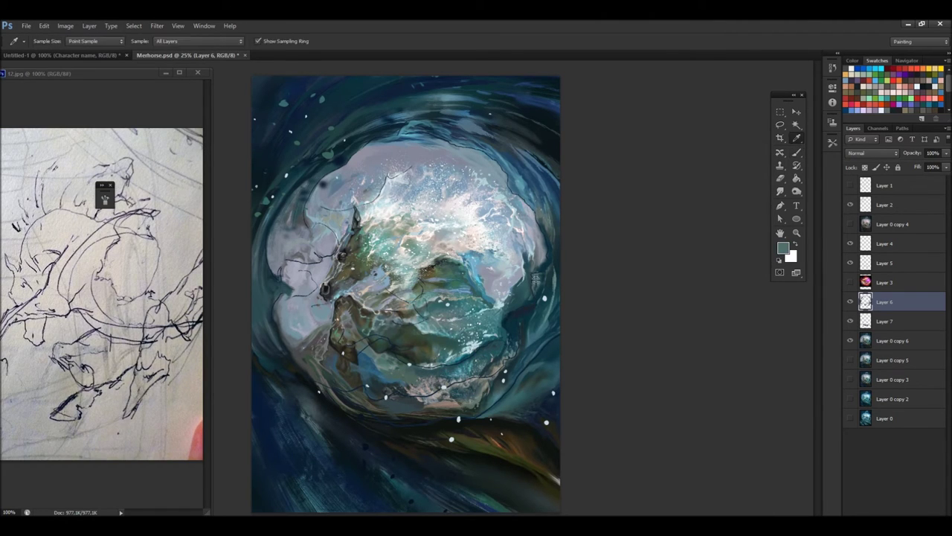
# Hide the dark-lines layer, add Layer 8, and cover two white specks with dark teal.
pyautogui.click(850, 262)
pyautogui.click(893, 243)
pyautogui.hotkey('ctrl', 'shift', 'alt', 'n')
pyautogui.moveTo(451, 439); pyautogui.dragTo(466, 415)
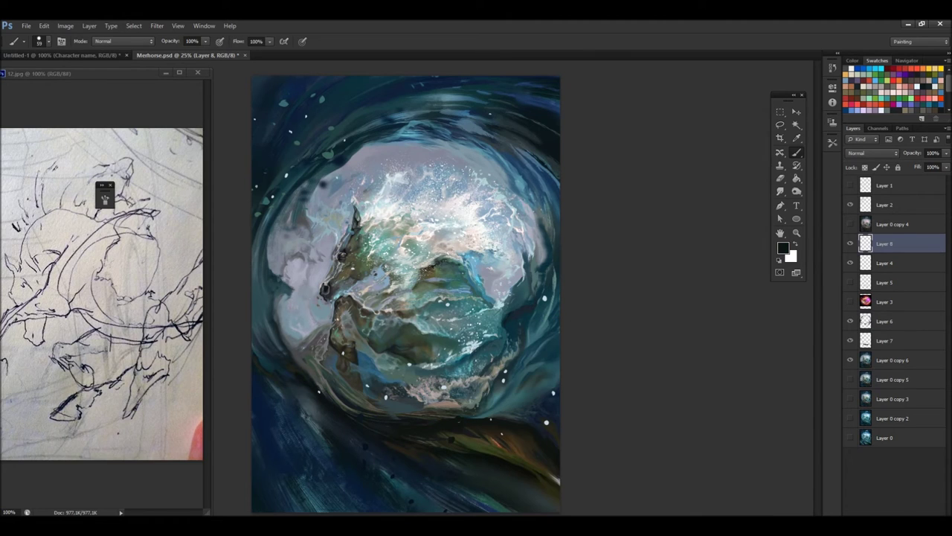
# Duplicate and blur the particle layer, setting the copy to Color Dodge and Layer 8 to Overlay.
pyautogui.hotkey('ctrl', 'j')
pyautogui.click(157, 26)
pyautogui.click(308, 213)
pyautogui.press('Return')
pyautogui.hotkey('alt', 'shift', 'd')
pyautogui.click(893, 263)
pyautogui.hotkey('alt', 'shift', 'o')
pyautogui.hotkey('ctrl', 'alt', 'f')
pyautogui.press('Return')
# Check the glow at actual size, sample a grey-blue, and reselect Layer 6.
pyautogui.press('z')
pyautogui.hotkey('ctrl', '1')
pyautogui.hotkey('ctrl', '-')
pyautogui.hotkey('ctrl', '-')
pyautogui.hotkey('ctrl', '-')
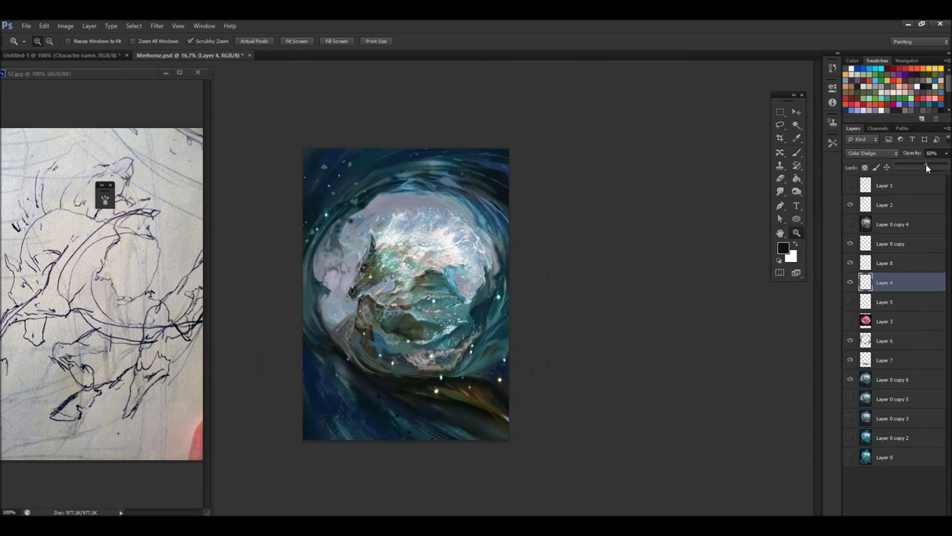
pyautogui.hotkey('ctrl', '+')
pyautogui.hotkey('alt', ']')
pyautogui.click(796, 247)
pyautogui.press('b')
pyautogui.keyDown('alt'); pyautogui.click(507, 336); pyautogui.keyUp('alt')
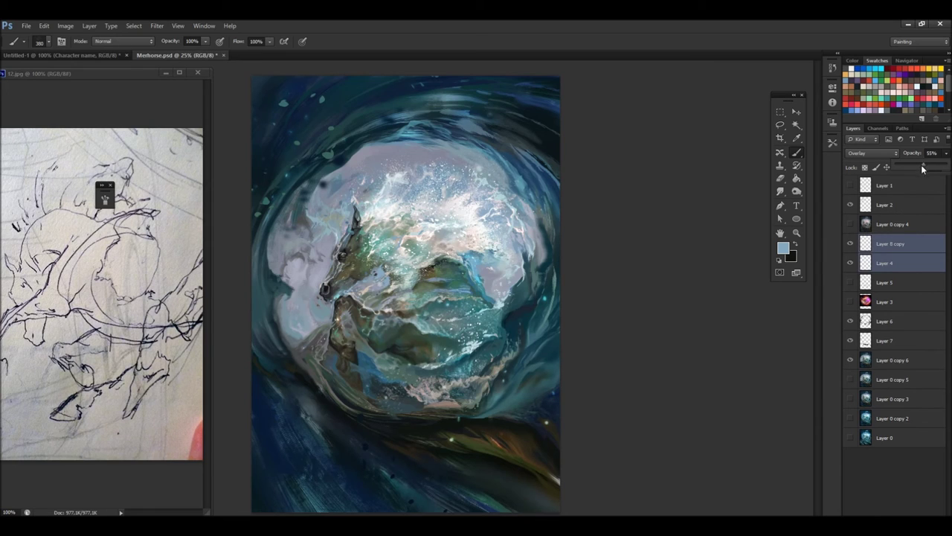
pyautogui.click(874, 320)
# Darken the lower-left shell area with blue-grey and add a small dark stroke on the right.
pyautogui.press('b')
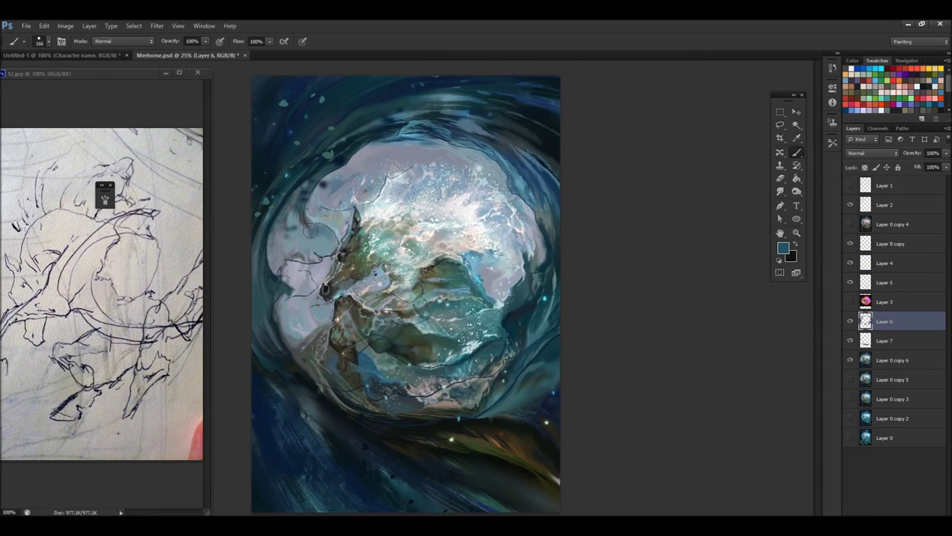
pyautogui.keyDown('alt'); pyautogui.click(299, 279); pyautogui.keyUp('alt')
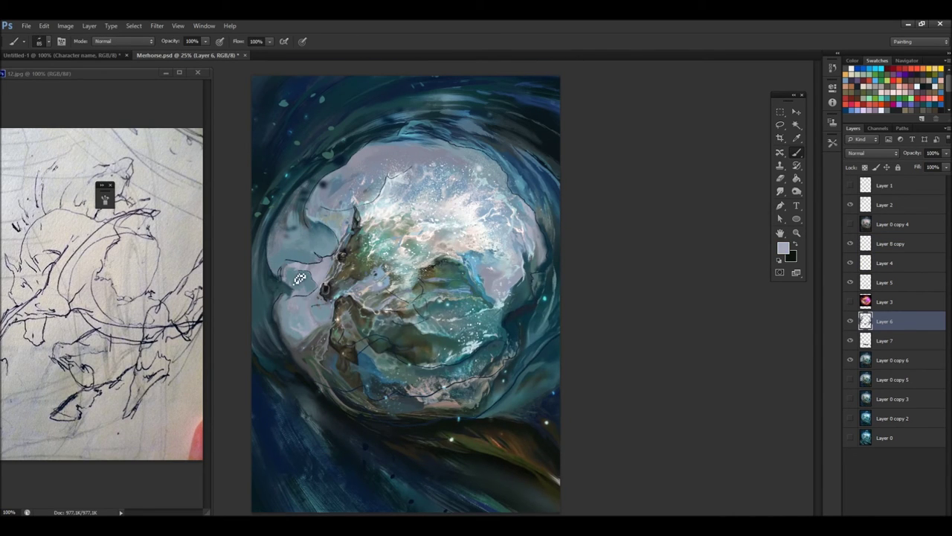
pyautogui.keyDown('alt'); pyautogui.click(334, 231); pyautogui.keyUp('alt')
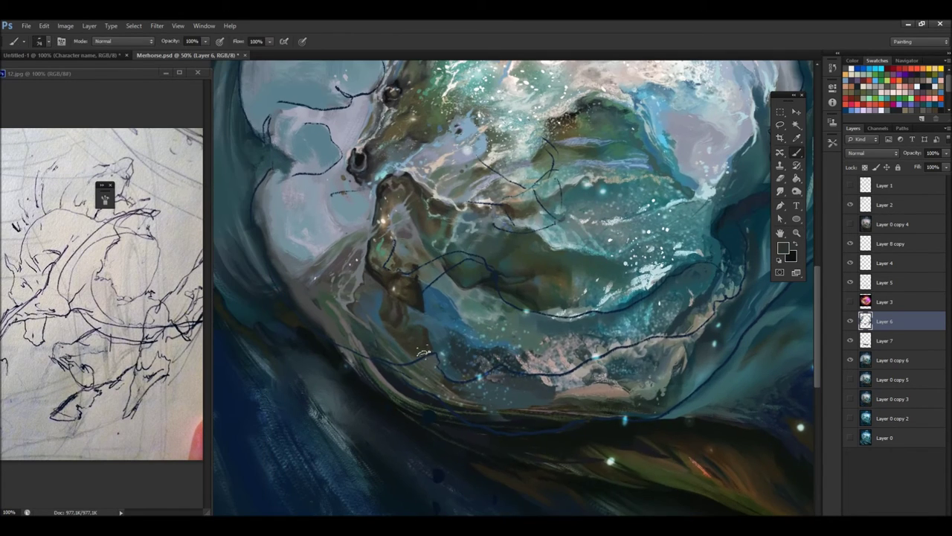
pyautogui.moveTo(340, 309); pyautogui.dragTo(394, 381)
pyautogui.press('[')
pyautogui.press('[')
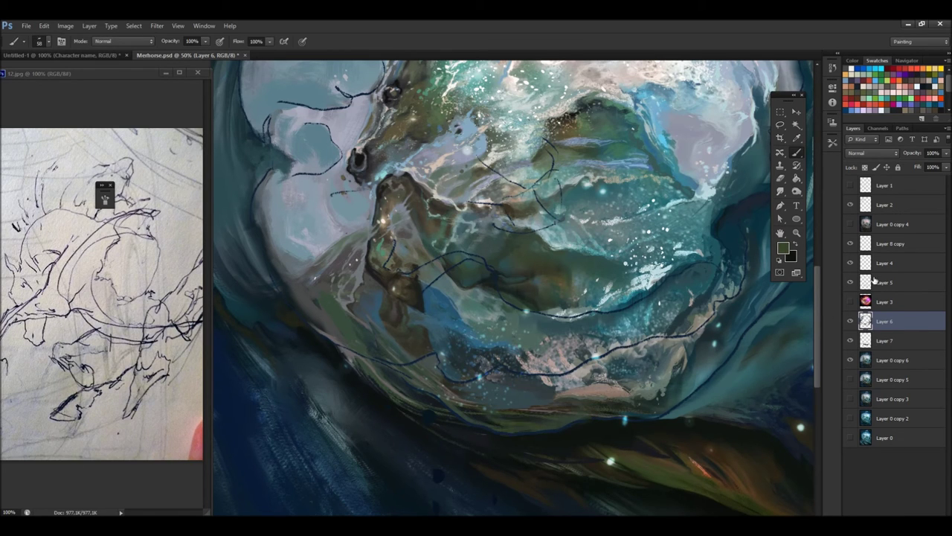
pyautogui.scroll(1, 577, 430)
pyautogui.rightClick(576, 430)
pyautogui.press('Escape')
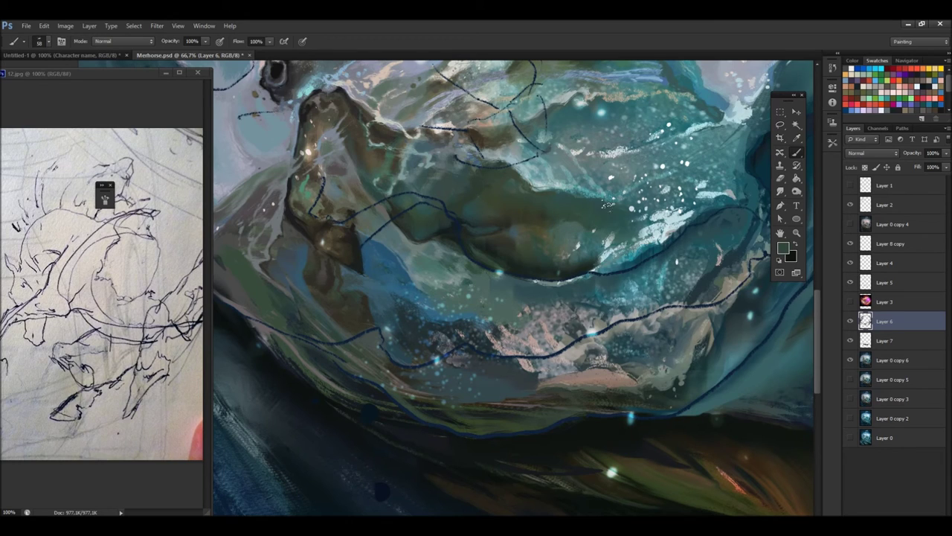
pyautogui.moveTo(551, 190); pyautogui.dragTo(606, 198)
# Add a bright teal stroke on the right edge and grey-green strokes on the lower wave.
pyautogui.keyDown('alt'); pyautogui.click(581, 238); pyautogui.keyUp('alt')
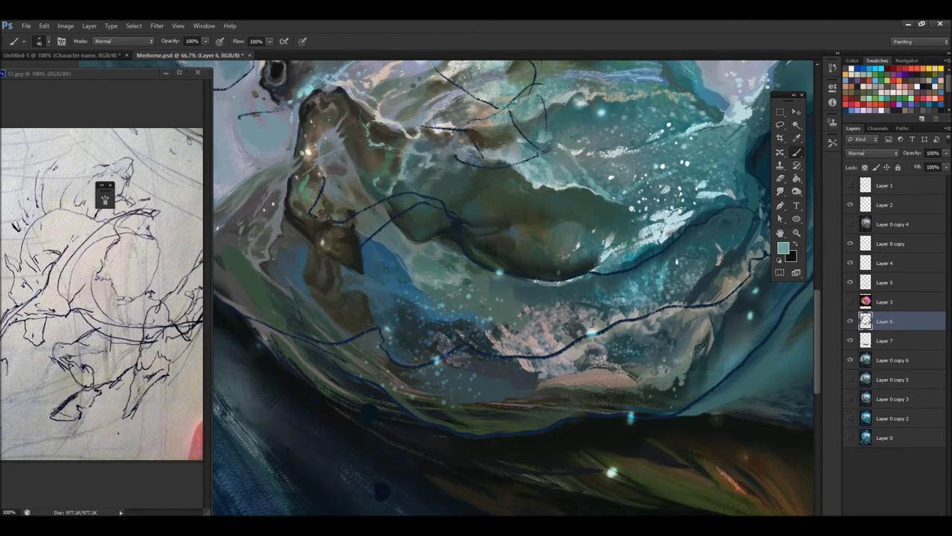
pyautogui.keyDown('alt'); pyautogui.click(645, 238); pyautogui.keyUp('alt')
pyautogui.moveTo(713, 205); pyautogui.dragTo(688, 222)
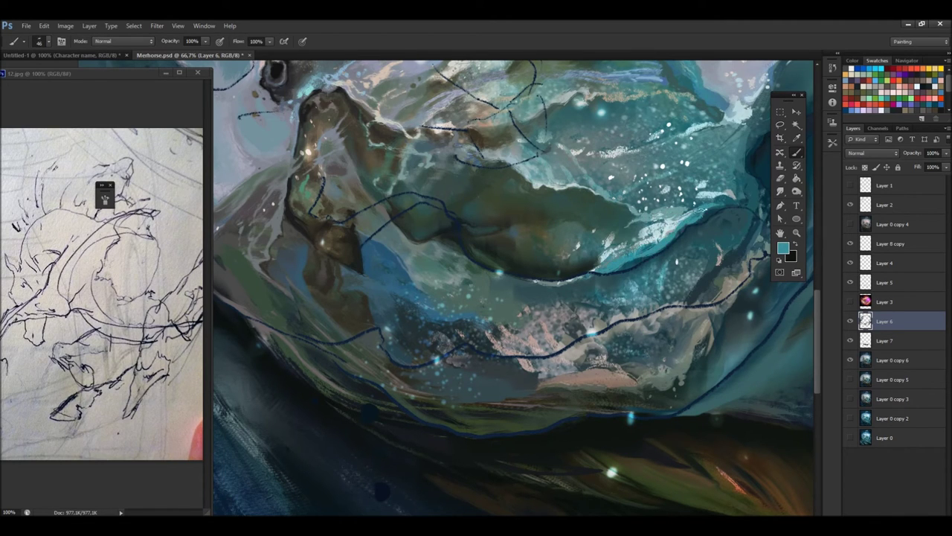
pyautogui.keyDown('alt'); pyautogui.click(472, 285); pyautogui.keyUp('alt')
pyautogui.rightClick(476, 316)
pyautogui.moveTo(461, 364); pyautogui.dragTo(524, 351)
# Paint lighter blue strokes across the lower part of the sphere.
pyautogui.keyDown('alt'); pyautogui.click(593, 351); pyautogui.keyUp('alt')
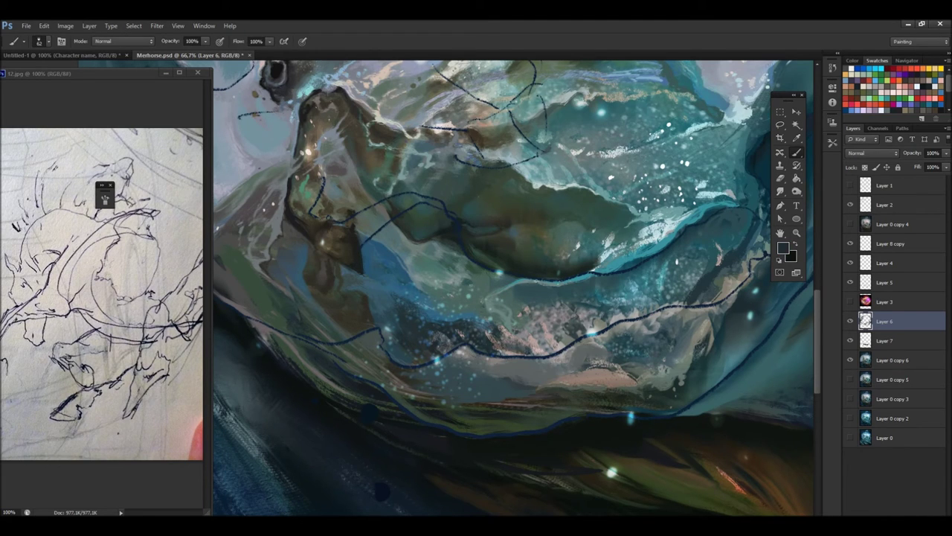
pyautogui.moveTo(593, 351); pyautogui.dragTo(519, 303)
pyautogui.keyDown('alt'); pyautogui.click(590, 366); pyautogui.keyUp('alt')
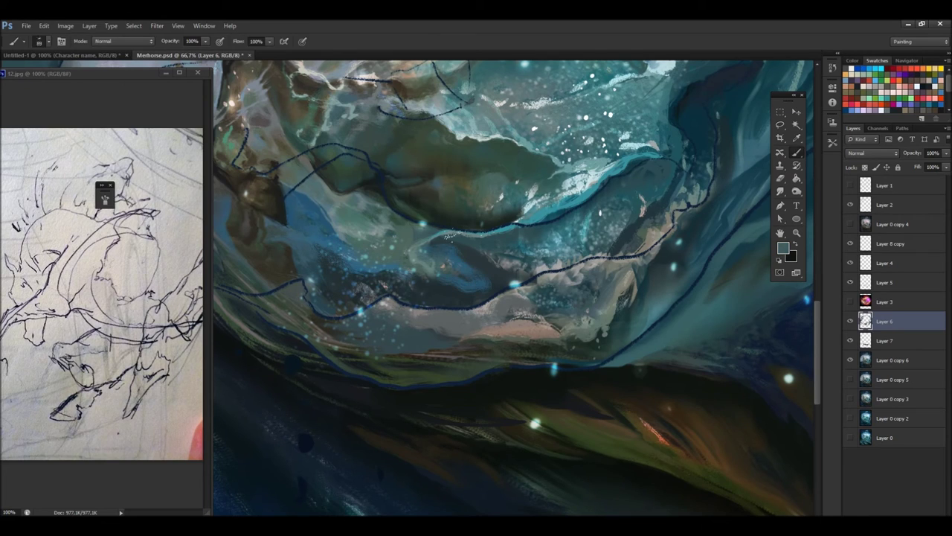
pyautogui.moveTo(481, 283); pyautogui.dragTo(342, 281)
pyautogui.moveTo(402, 253)
pyautogui.mouseDown()
pyautogui.moveTo(443, 277)
pyautogui.moveTo(500, 284)
pyautogui.moveTo(529, 259)
pyautogui.moveTo(514, 284)
pyautogui.mouseUp()
# Paint light grey strokes on the lower foam with a smaller brush.
pyautogui.keyDown('alt'); pyautogui.click(443, 276); pyautogui.keyUp('alt')
pyautogui.keyDown('alt'); pyautogui.click(551, 265); pyautogui.keyUp('alt')
pyautogui.rightClick(599, 315)
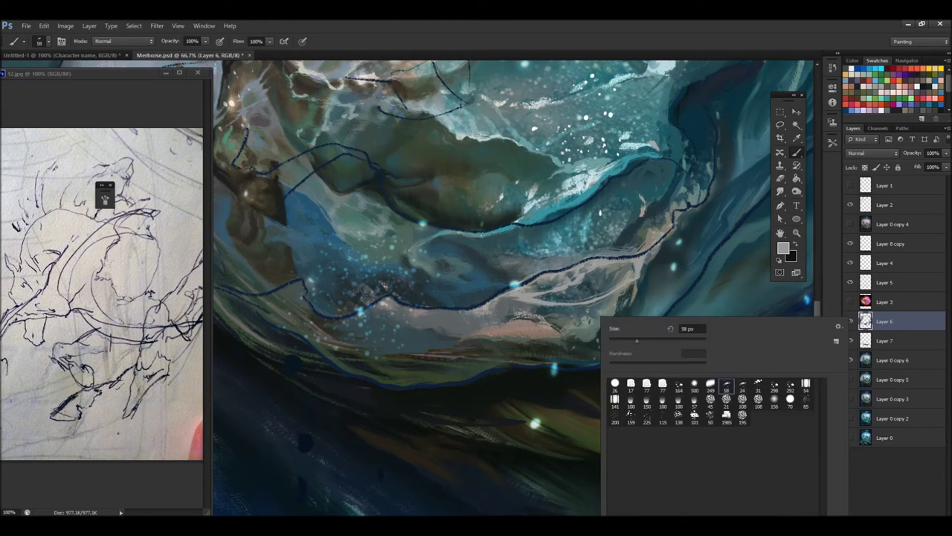
pyautogui.moveTo(595, 305); pyautogui.dragTo(514, 275)
pyautogui.keyDown('alt'); pyautogui.click(521, 312); pyautogui.keyUp('alt')
pyautogui.moveTo(513, 320); pyautogui.dragTo(580, 331)
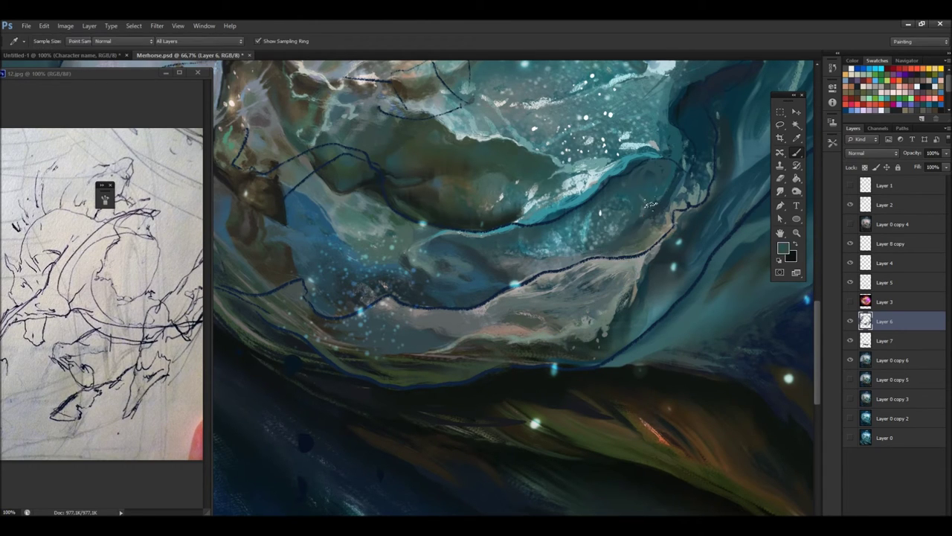
# Paint dark teal strokes along the wave's upper-right edge.
pyautogui.keyDown('alt'); pyautogui.click(643, 155); pyautogui.keyUp('alt')
pyautogui.moveTo(696, 186); pyautogui.dragTo(701, 145)
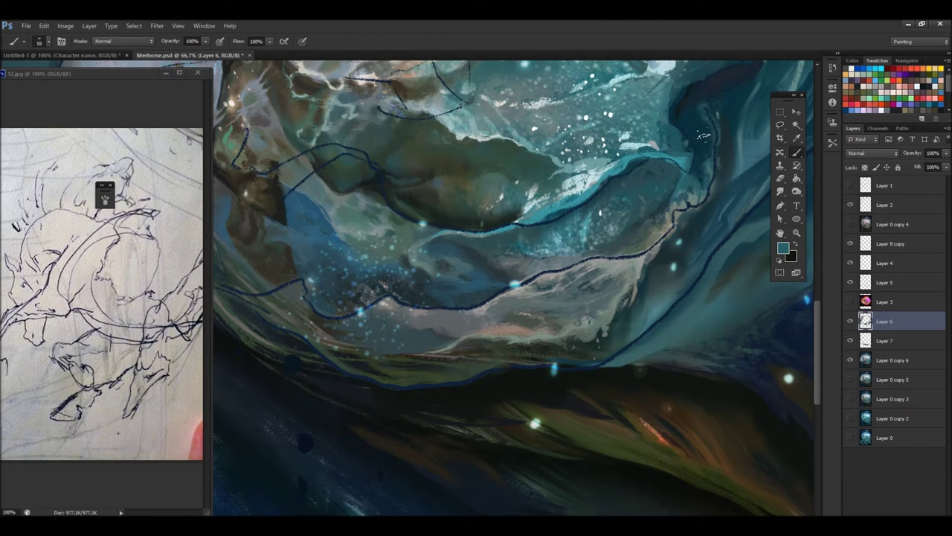
pyautogui.moveTo(726, 308); pyautogui.dragTo(583, 309)
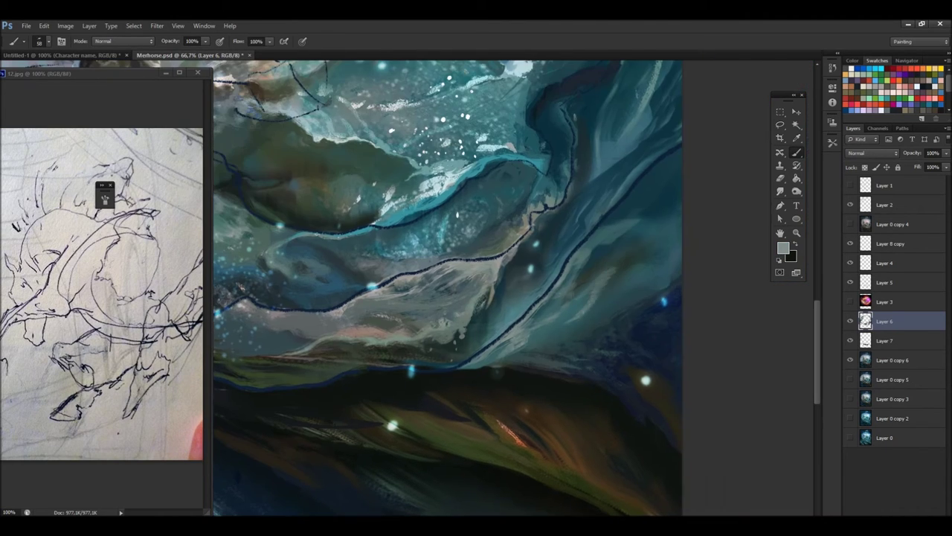
pyautogui.moveTo(584, 97); pyautogui.dragTo(584, 246)
pyautogui.moveTo(668, 194)
pyautogui.mouseDown()
pyautogui.moveTo(627, 269)
pyautogui.moveTo(580, 195)
pyautogui.moveTo(558, 268)
pyautogui.mouseUp()
pyautogui.keyDown('alt'); pyautogui.click(576, 223); pyautogui.keyUp('alt')
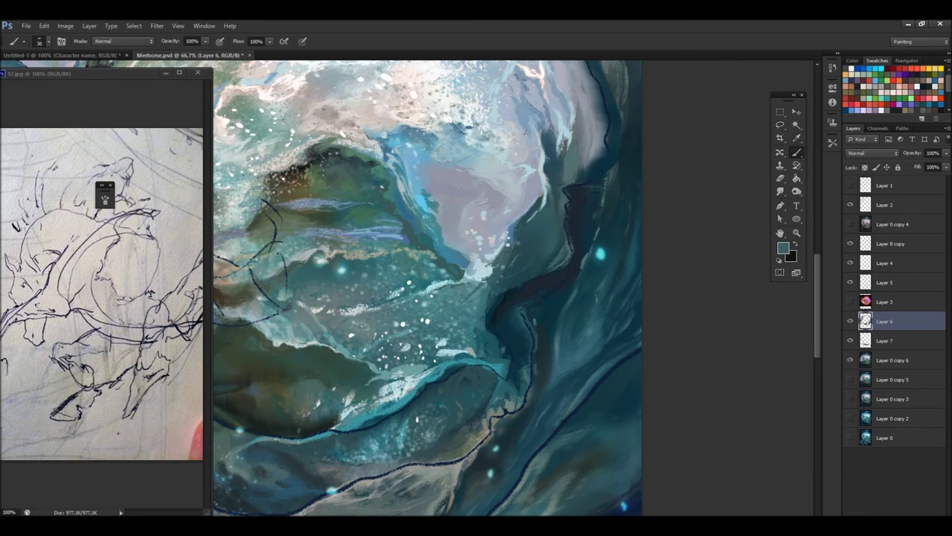
# Zoom in on the horse's head with the Brush tool ready.
pyautogui.press('z')
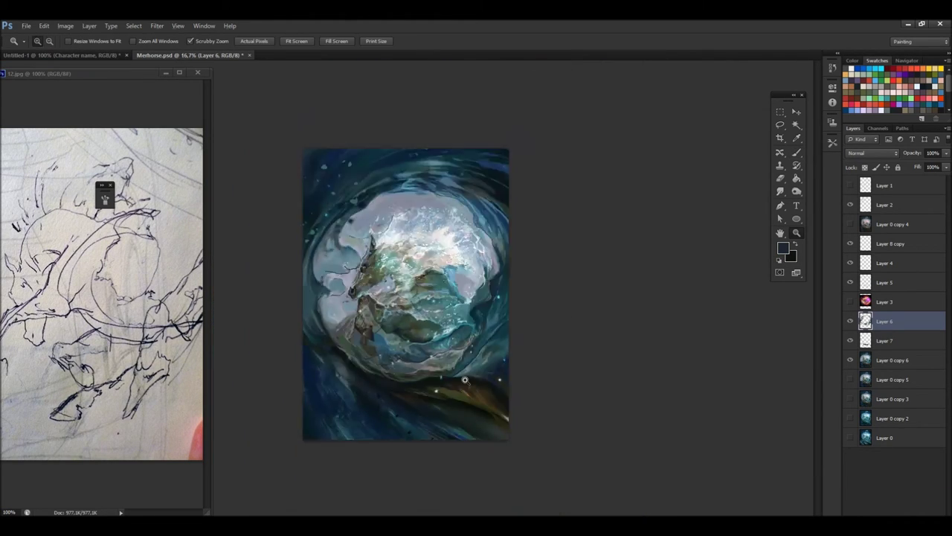
pyautogui.moveTo(572, 192); pyautogui.dragTo(613, 341)
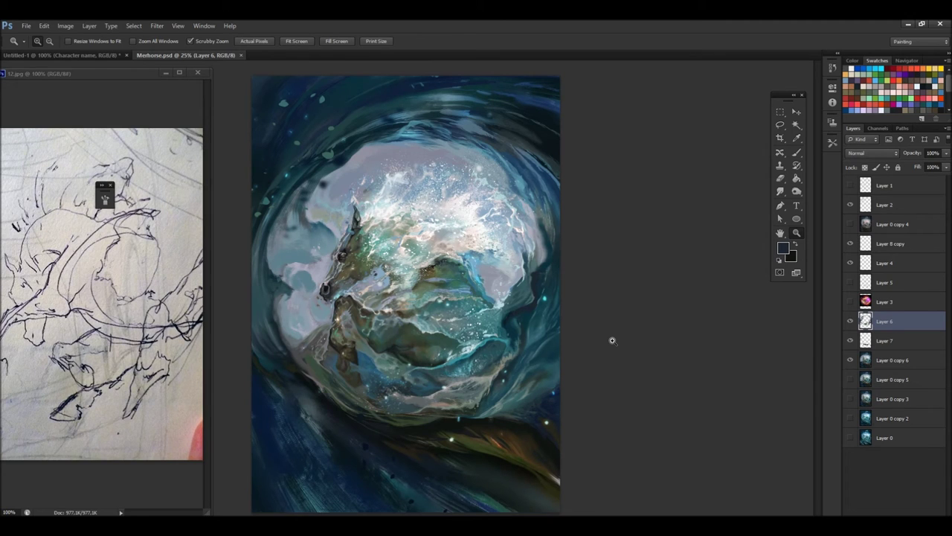
pyautogui.hotkey('ctrl', '1')
pyautogui.press('b')
pyautogui.rightClick(550, 198)
pyautogui.press('Escape')
# Paint a light beige reflection on the horse's eye.
pyautogui.keyDown('alt'); pyautogui.click(445, 245); pyautogui.keyUp('alt')
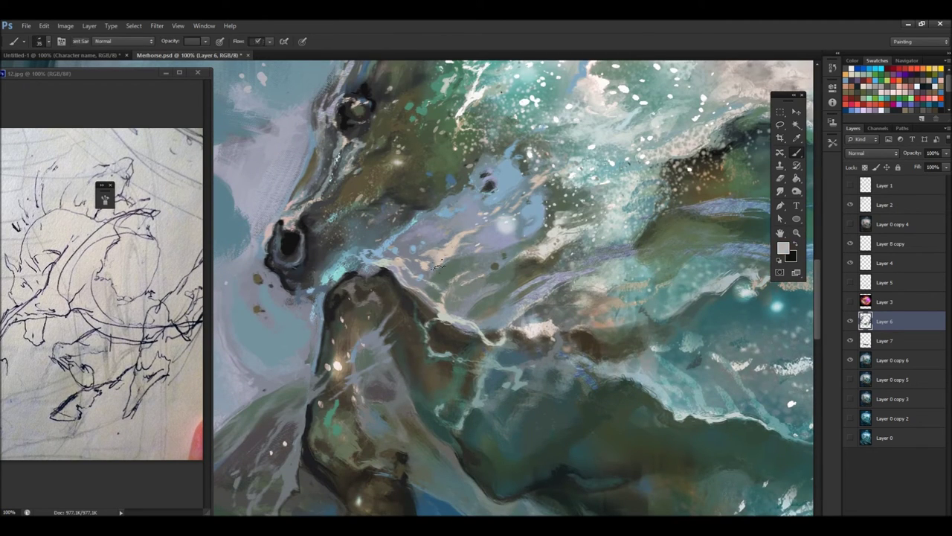
pyautogui.rightClick(417, 242)
pyautogui.press('Escape')
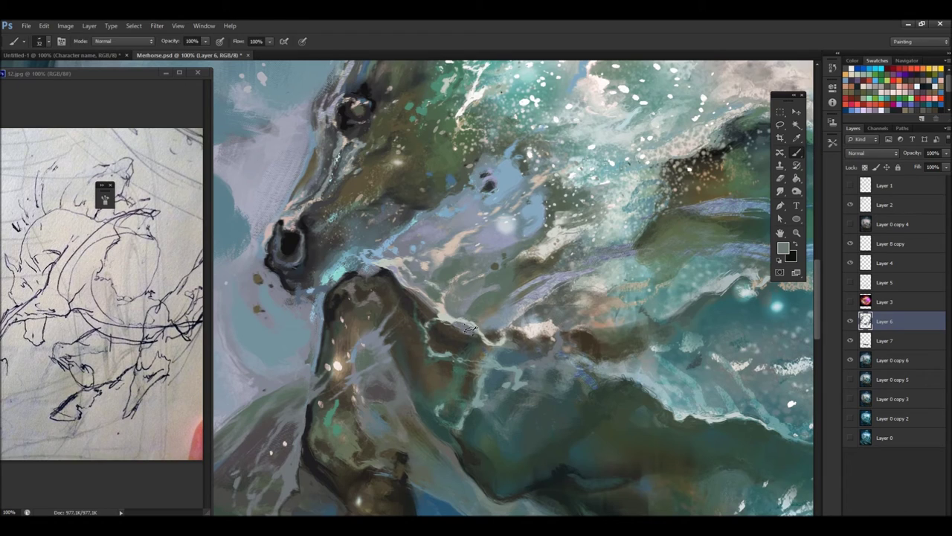
pyautogui.keyDown('alt'); pyautogui.click(440, 277); pyautogui.keyUp('alt')
pyautogui.moveTo(374, 263); pyautogui.dragTo(338, 289)
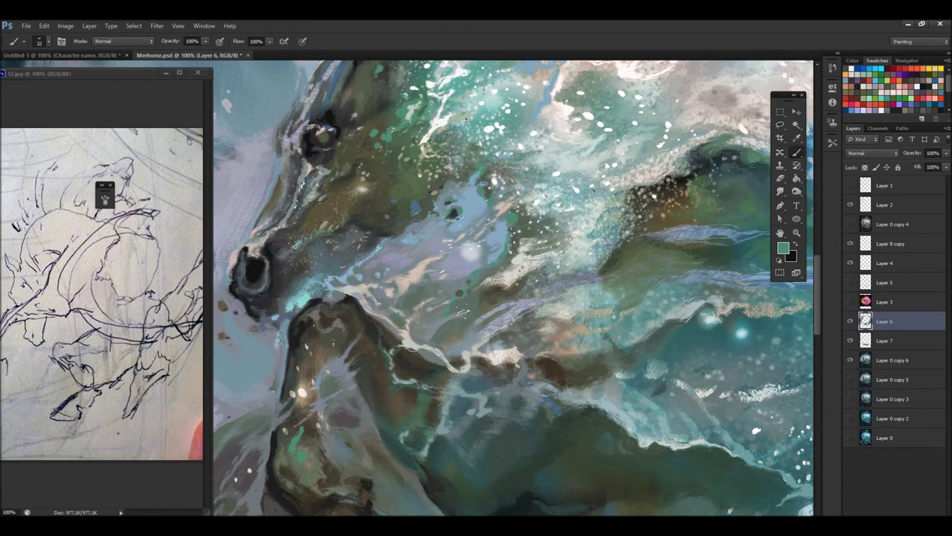
pyautogui.moveTo(318, 133); pyautogui.dragTo(327, 141)
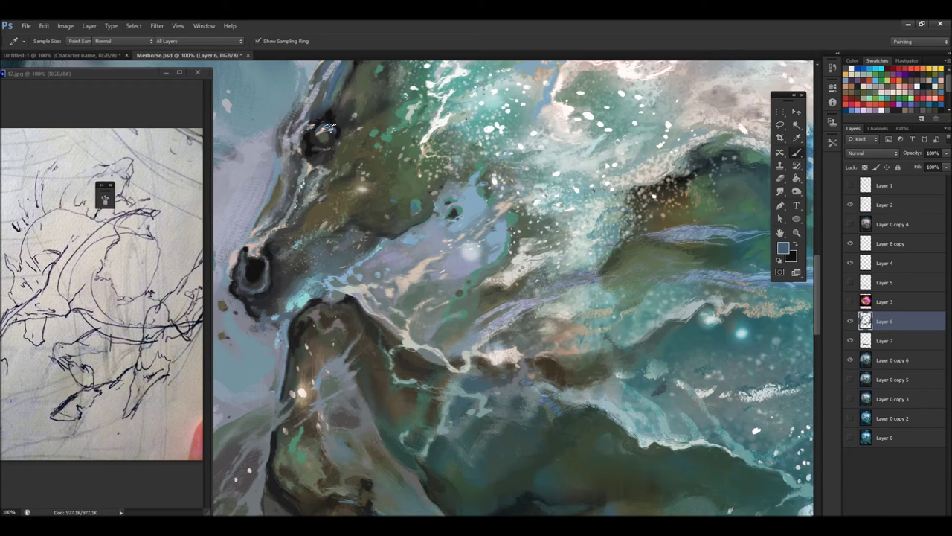
# Sample teal, light teal and light blue tones across the wave for foam touch-ups.
pyautogui.keyDown('alt'); pyautogui.click(325, 141); pyautogui.keyUp('alt')
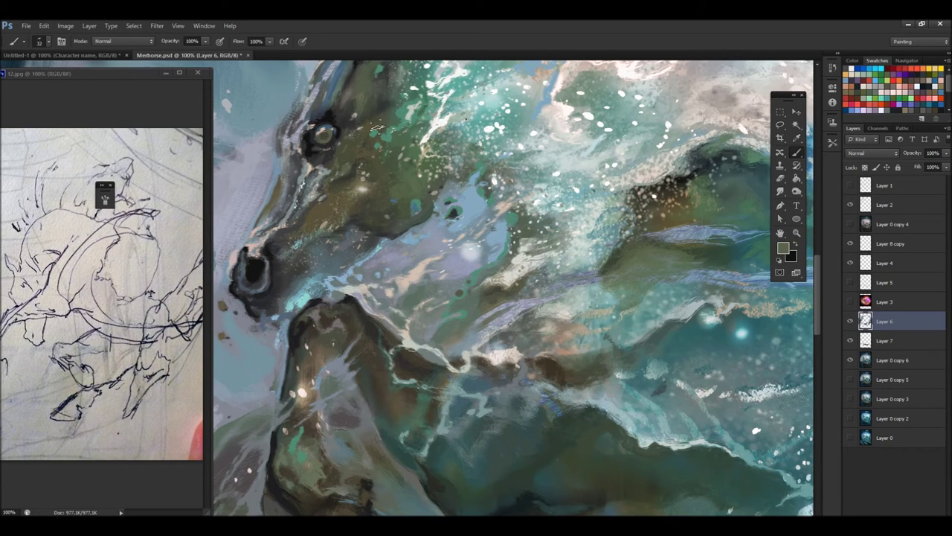
pyautogui.keyDown('alt'); pyautogui.click(686, 230); pyautogui.keyUp('alt')
pyautogui.moveTo(592, 255); pyautogui.dragTo(482, 201)
pyautogui.keyDown('alt'); pyautogui.click(532, 176); pyautogui.keyUp('alt')
pyautogui.moveTo(718, 159); pyautogui.dragTo(659, 134)
pyautogui.keyDown('alt'); pyautogui.click(659, 134); pyautogui.keyUp('alt')
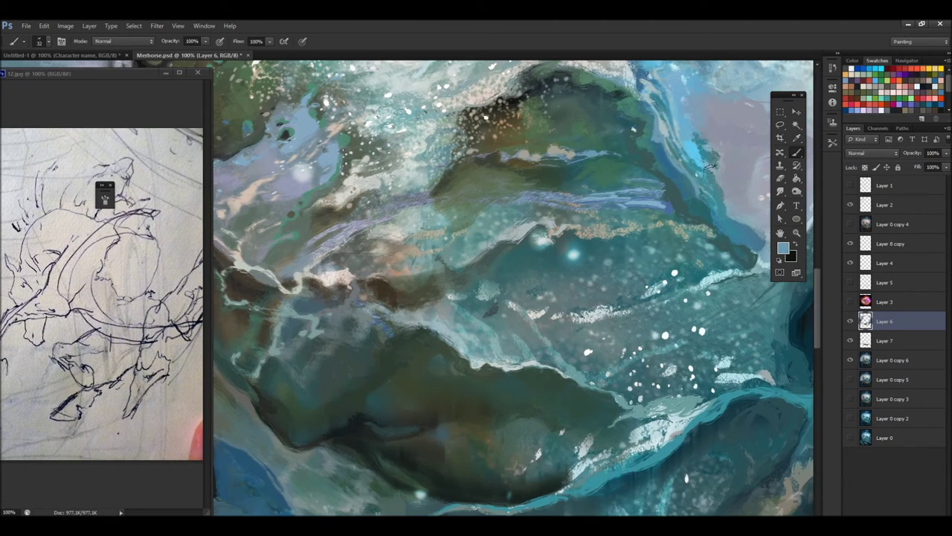
pyautogui.moveTo(767, 220); pyautogui.dragTo(725, 197)
pyautogui.keyDown('alt'); pyautogui.click(725, 197); pyautogui.keyUp('alt')
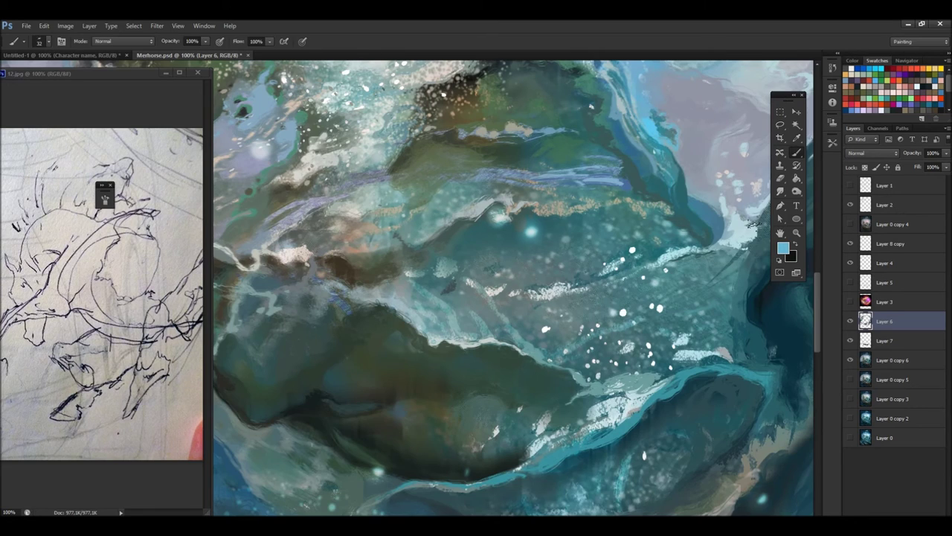
# Sample a dark green from the horse's body and view the whole sphere.
pyautogui.scroll(-3, 662, 116)
pyautogui.keyDown('alt'); pyautogui.click(711, 238); pyautogui.keyUp('alt')
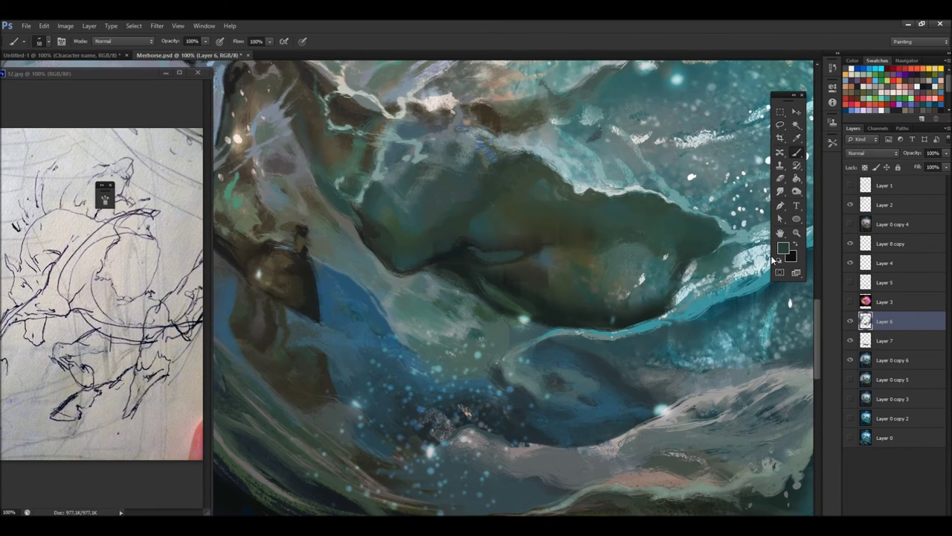
pyautogui.hotkey('ctrl', '0')
pyautogui.scroll(5, 552, 372)
pyautogui.rightClick(510, 280)
pyautogui.press('Escape')
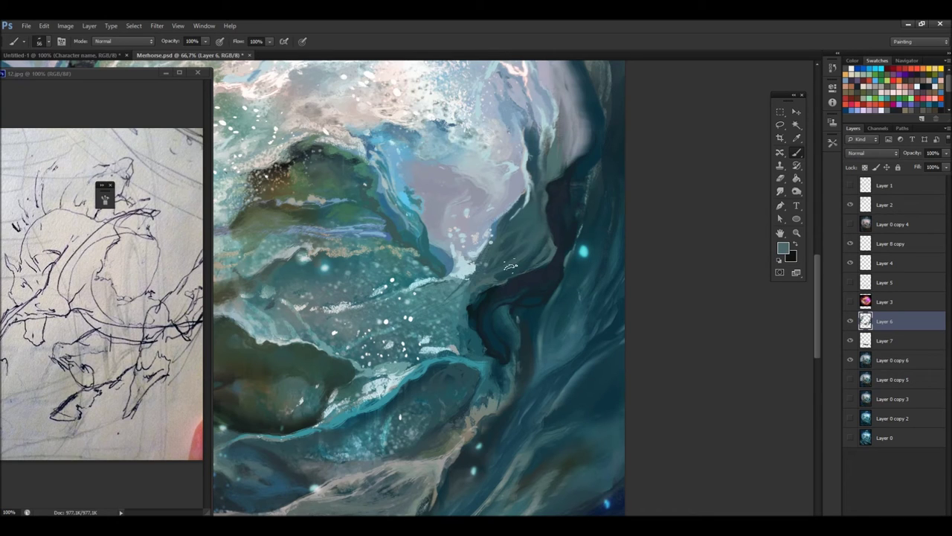
pyautogui.press('z')
pyautogui.keyDown('alt'); pyautogui.click(461, 348); pyautogui.keyUp('alt')
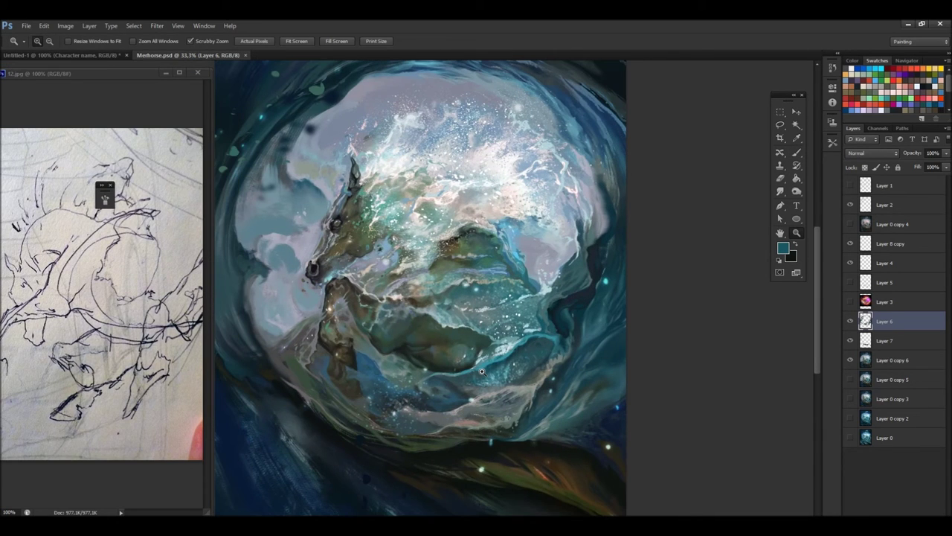
# Add a new empty Layer 8 for particles and fit the painting in view.
pyautogui.click(514, 127)
pyautogui.press('b')
pyautogui.hotkey('ctrl', 'shift', 'alt', 'n')
pyautogui.rightClick(533, 145)
pyautogui.press('Escape')
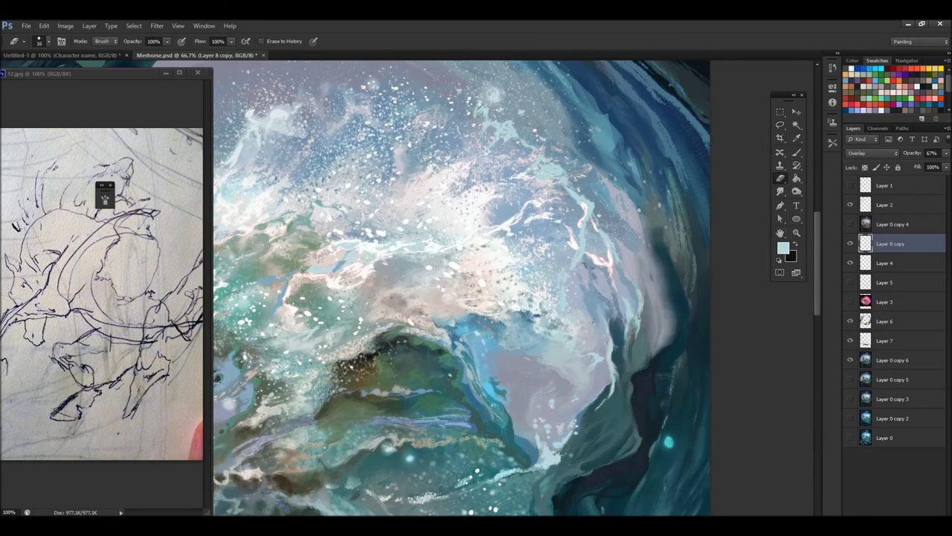
pyautogui.rightClick(533, 145)
pyautogui.press('Escape')
pyautogui.press('i')
pyautogui.click(489, 223)
pyautogui.hotkey('ctrl', '0')
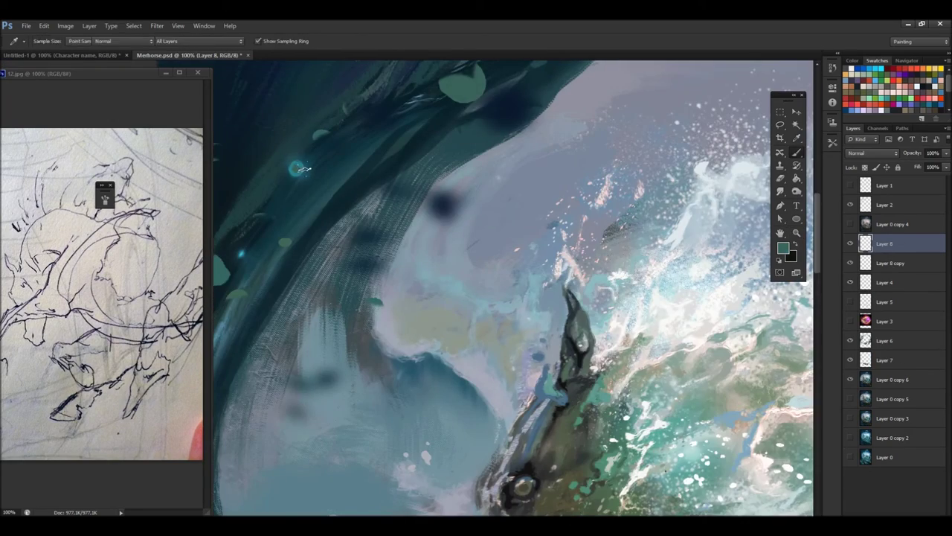
pyautogui.scroll(3, 465, 247)
# Sample a teal-green from the waves and set the soft brush to 35 px.
pyautogui.click(342, 215)
pyautogui.scroll(1, 364, 203)
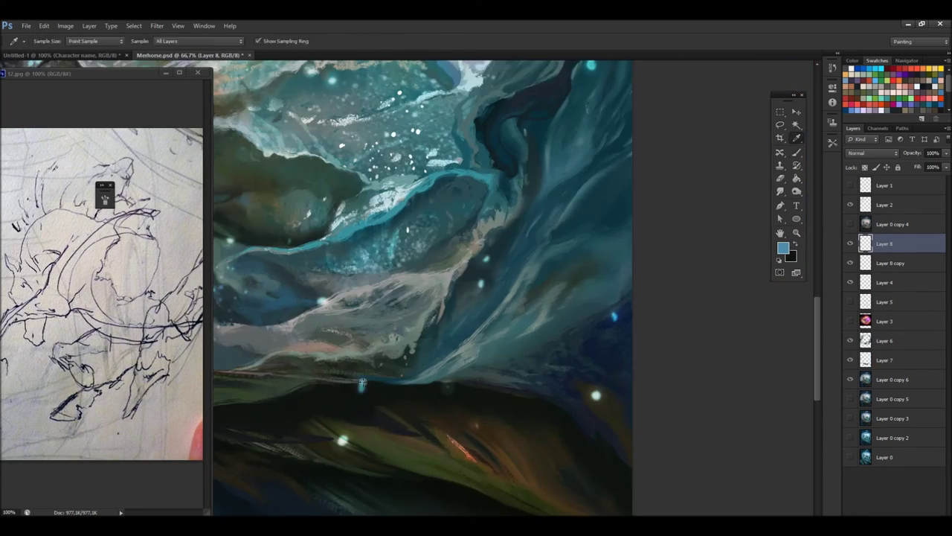
pyautogui.press('b')
pyautogui.scroll(-2, 402, 235)
pyautogui.rightClick(424, 320)
pyautogui.doubleClick(461, 401)
pyautogui.scroll(-1, 707, 415)
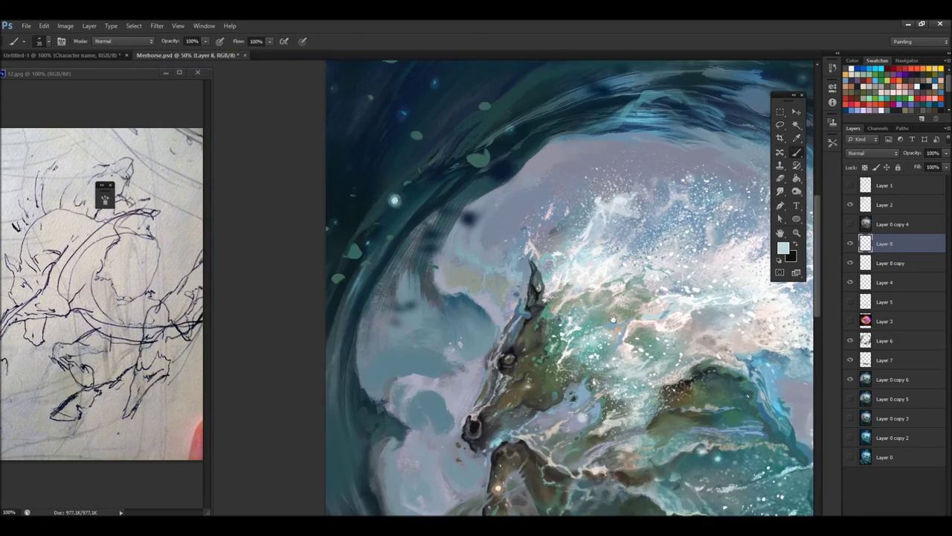
pyautogui.scroll(1, 414, 186)
pyautogui.scroll(-3, 591, 123)
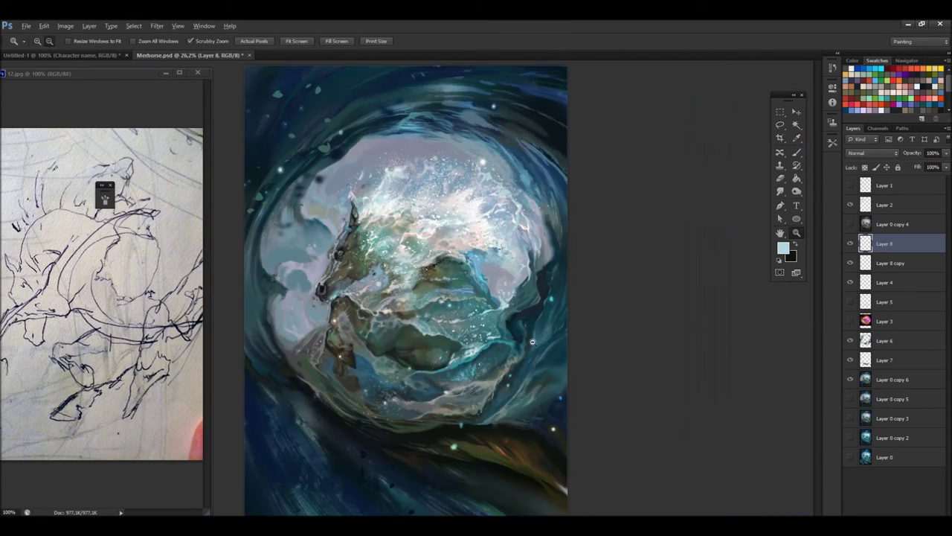
pyautogui.scroll(4, 420, 247)
pyautogui.scroll(-5, 513, 288)
pyautogui.scroll(-1, 513, 287)
pyautogui.scroll(-2, 530, 245)
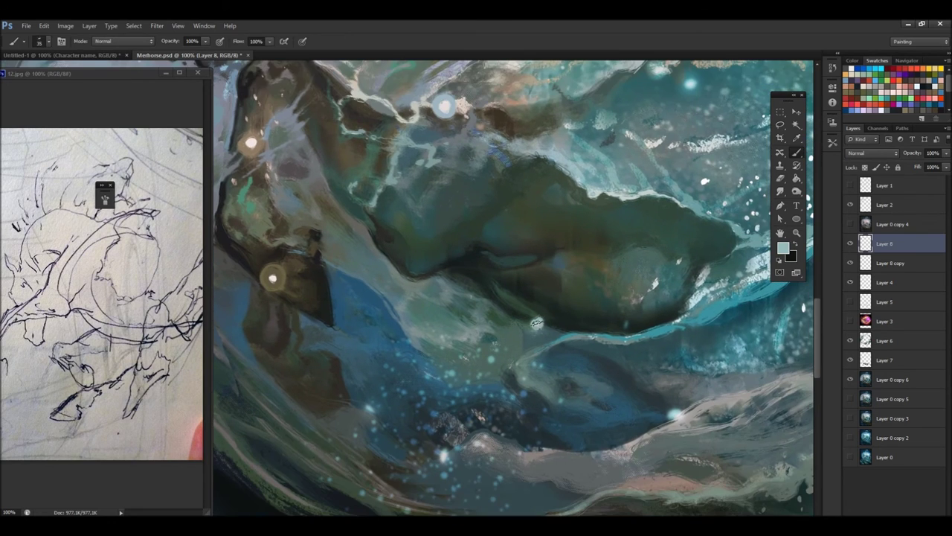
pyautogui.scroll(-3, 563, 483)
# Sample light teal tones from the brighter wave area for the glowing particles.
pyautogui.press('i')
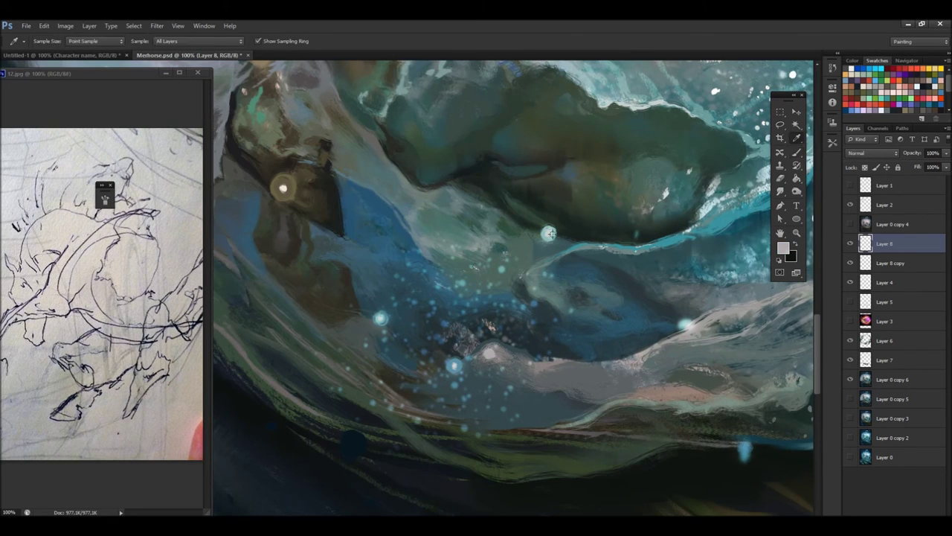
pyautogui.scroll(-2, 606, 204)
pyautogui.click(607, 205)
pyautogui.hscroll(3, 606, 205)
pyautogui.press('b')
pyautogui.scroll(-1, 570, 219)
pyautogui.hscroll(3, 569, 220)
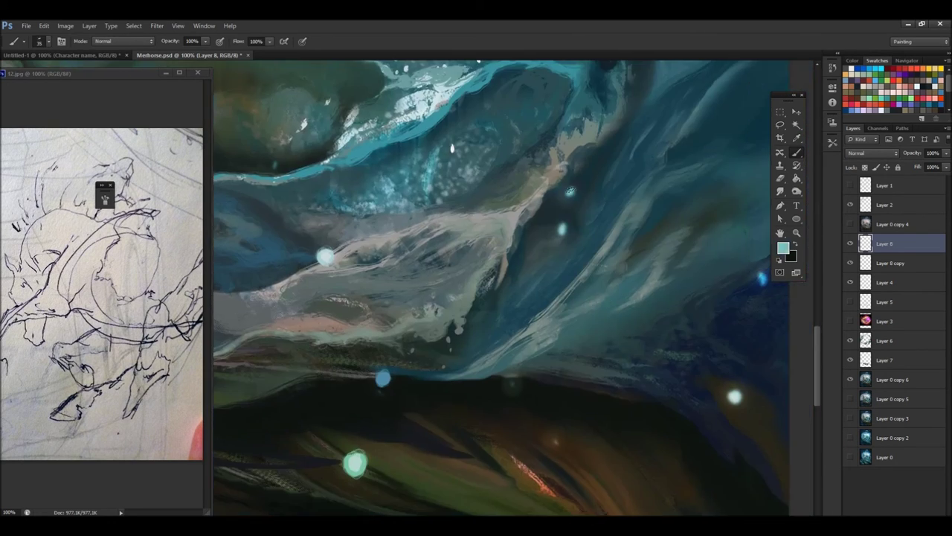
pyautogui.scroll(-2, 563, 229)
pyautogui.keyDown('alt'); pyautogui.click(689, 219); pyautogui.keyUp('alt')
pyautogui.scroll(3, 689, 219)
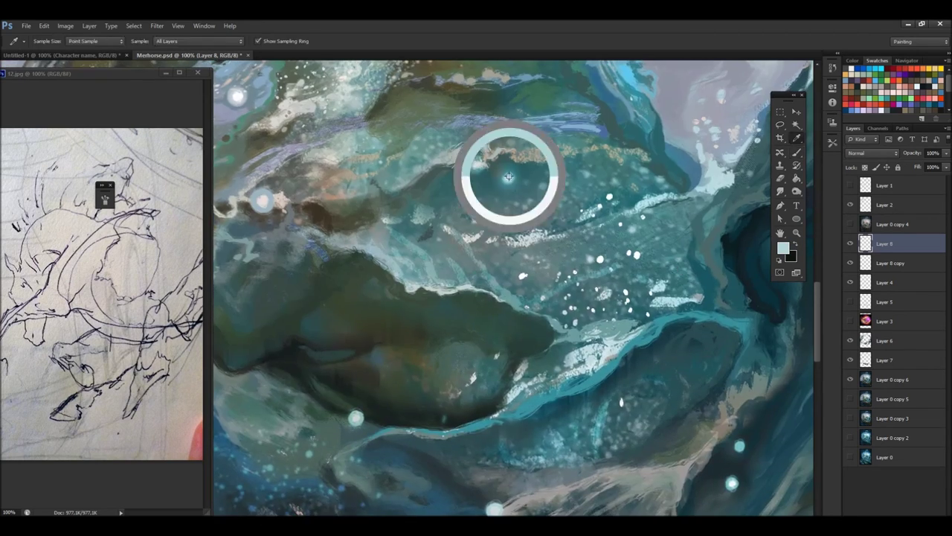
pyautogui.scroll(2, 653, 285)
pyautogui.scroll(1, 655, 301)
# Show the nebula image layer and sample a lighter blue near the horse's head.
pyautogui.moveTo(659, 311); pyautogui.dragTo(536, 307)
pyautogui.click(850, 321)
pyautogui.moveTo(351, 369); pyautogui.dragTo(377, 384)
pyautogui.press('b')
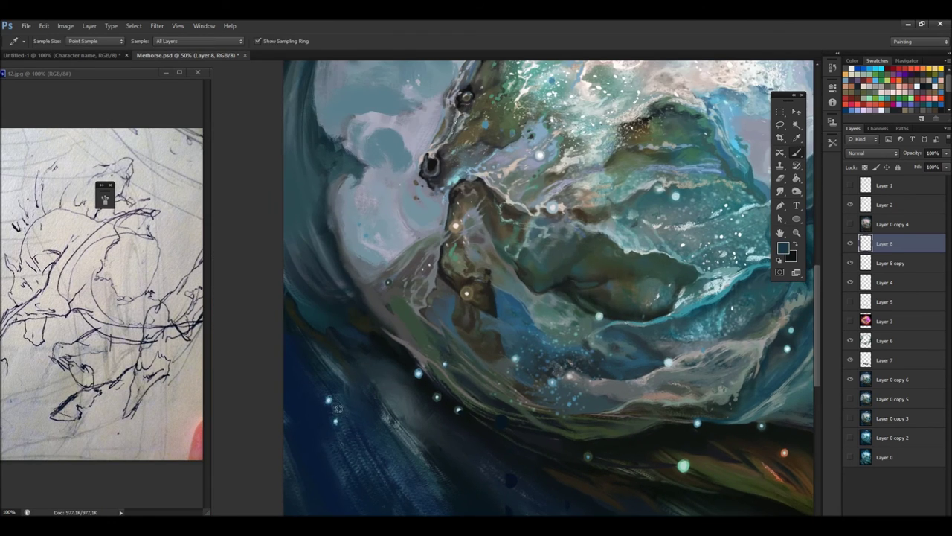
pyautogui.keyDown('alt'); pyautogui.click(342, 430); pyautogui.keyUp('alt')
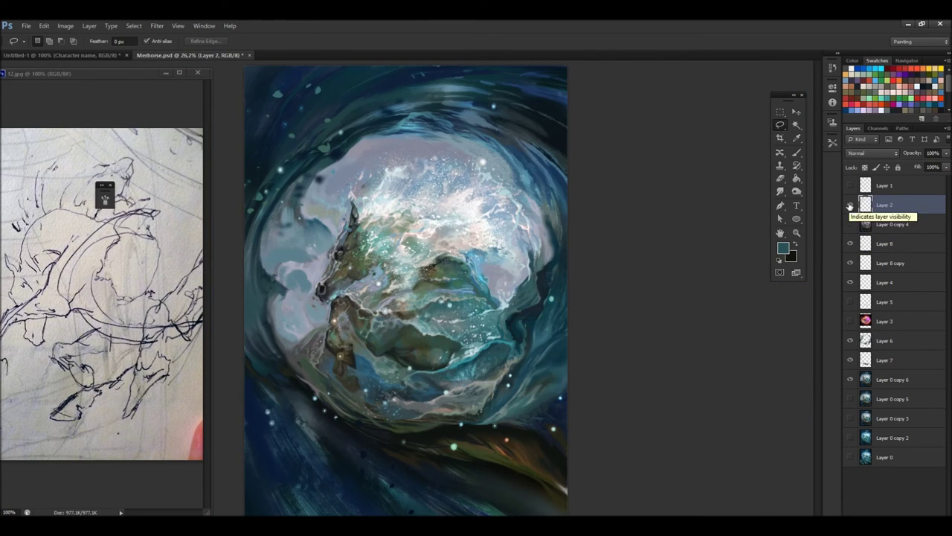
# Turn Layer 2's dark sketch lines back on and zoom out to the whole painting.
pyautogui.click(850, 205)
pyautogui.press('e')
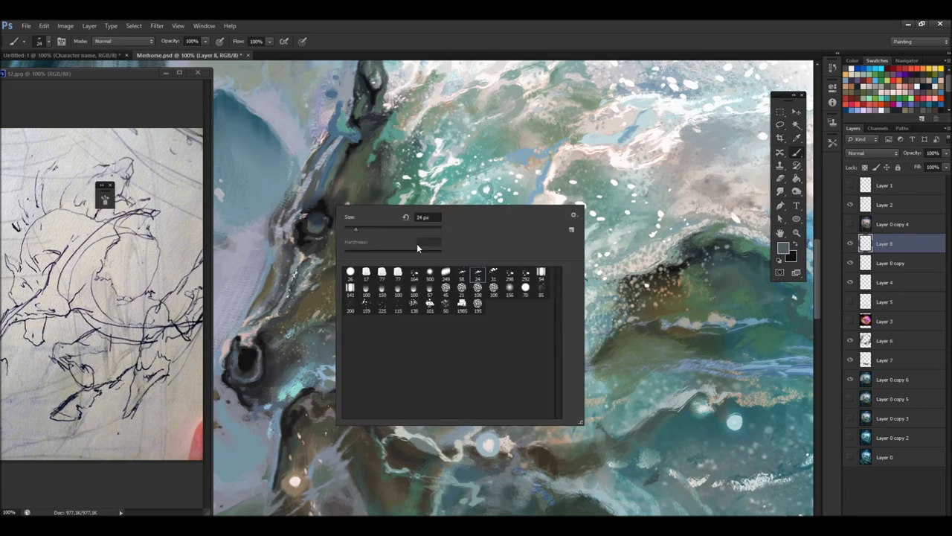
pyautogui.press('z')
pyautogui.hotkey('ctrl', '-')
pyautogui.hotkey('ctrl', '-')
pyautogui.hotkey('ctrl', '-')
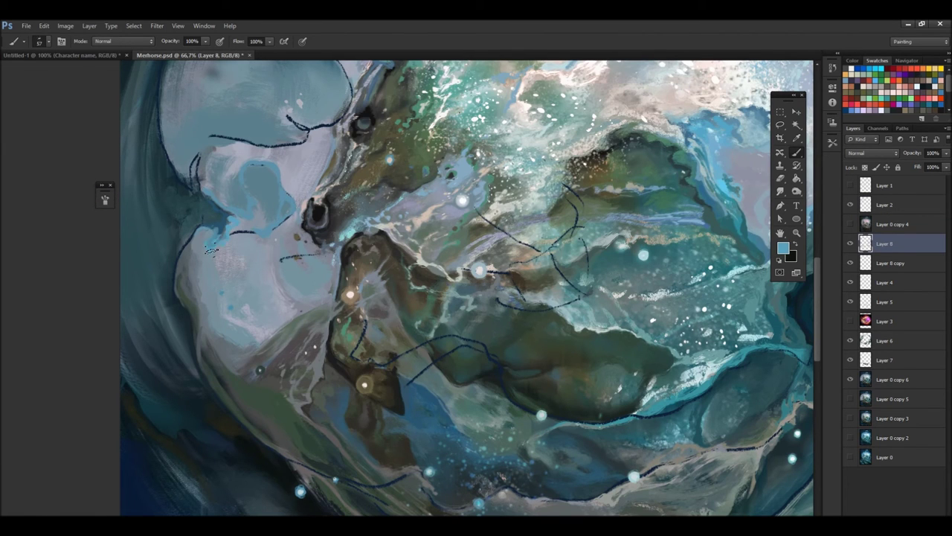
# Pan across the painting's edges, sample a grey, and rotate the view.
pyautogui.moveTo(789, 183); pyautogui.dragTo(551, 143)
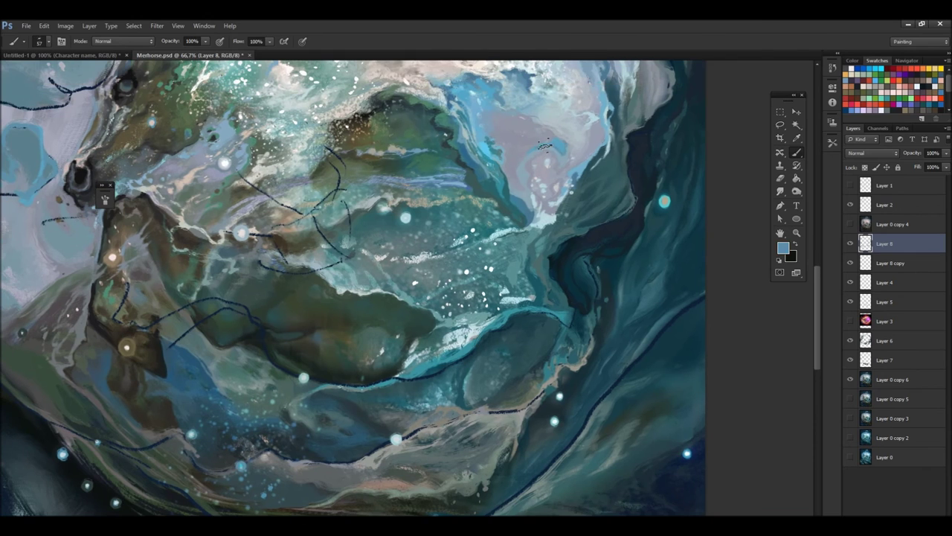
pyautogui.moveTo(49, 160); pyautogui.dragTo(223, 167)
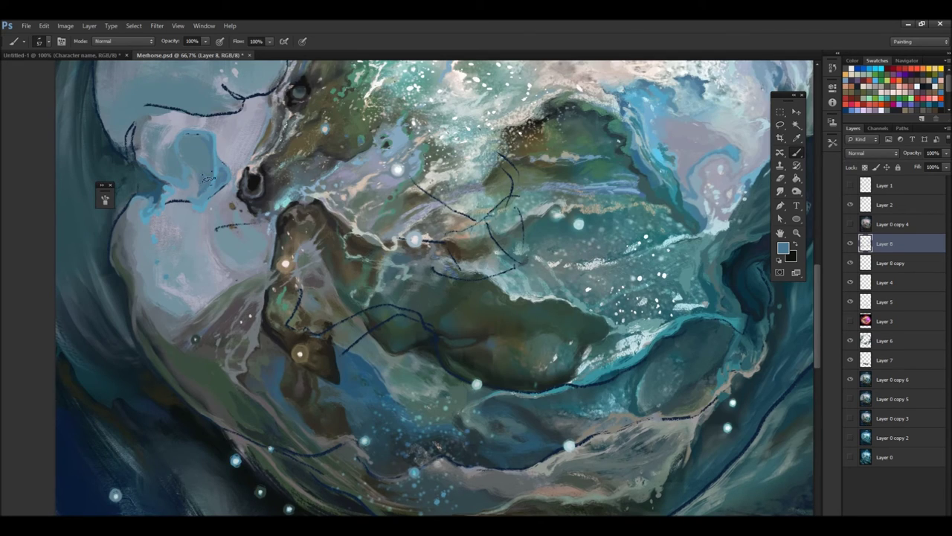
pyautogui.moveTo(225, 62)
pyautogui.mouseDown()
pyautogui.moveTo(226, 151)
pyautogui.moveTo(281, 171)
pyautogui.mouseUp()
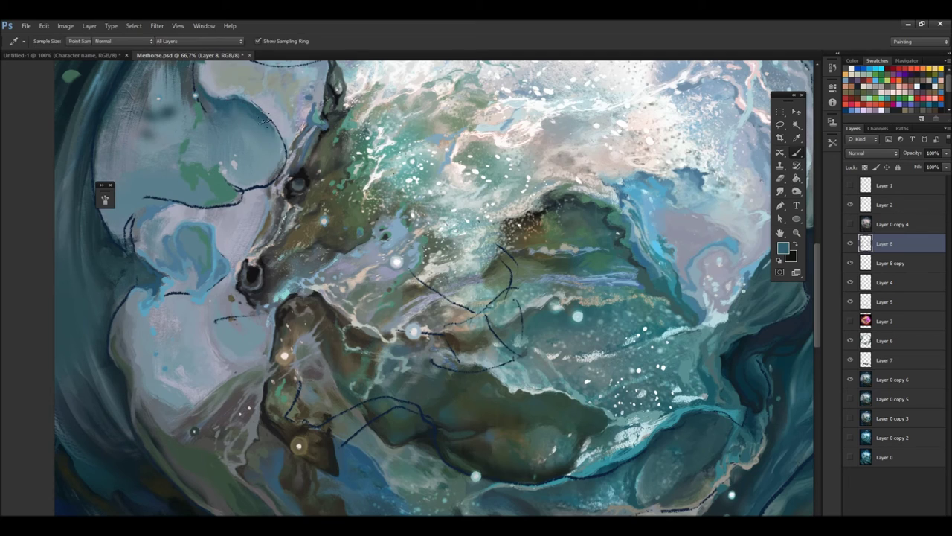
pyautogui.keyDown('alt'); pyautogui.click(277, 148); pyautogui.keyUp('alt')
pyautogui.moveTo(447, 298); pyautogui.dragTo(326, 267)
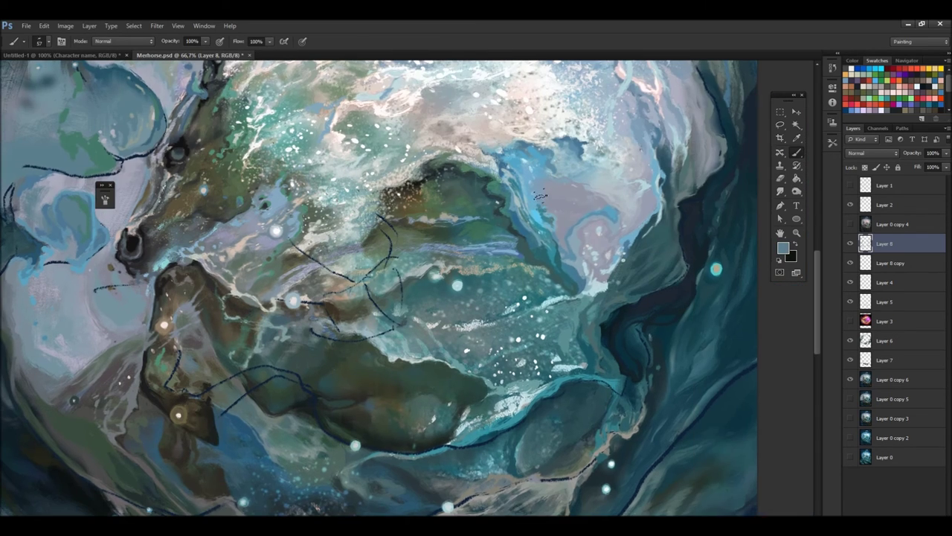
pyautogui.moveTo(416, 297); pyautogui.dragTo(554, 190)
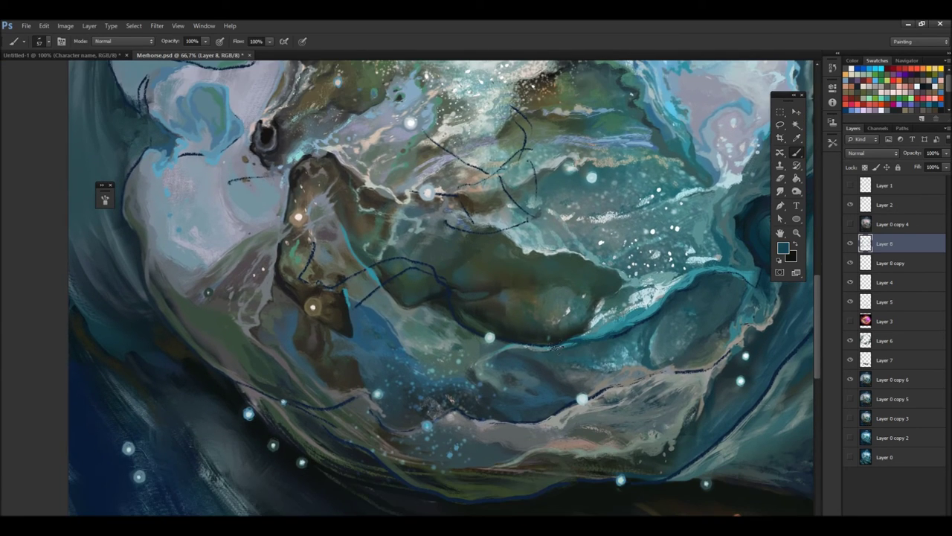
# Sample more muted greys from the creature's body while surveying the lower swirl.
pyautogui.moveTo(720, 273); pyautogui.dragTo(659, 235)
pyautogui.keyDown('alt'); pyautogui.click(689, 251); pyautogui.keyUp('alt')
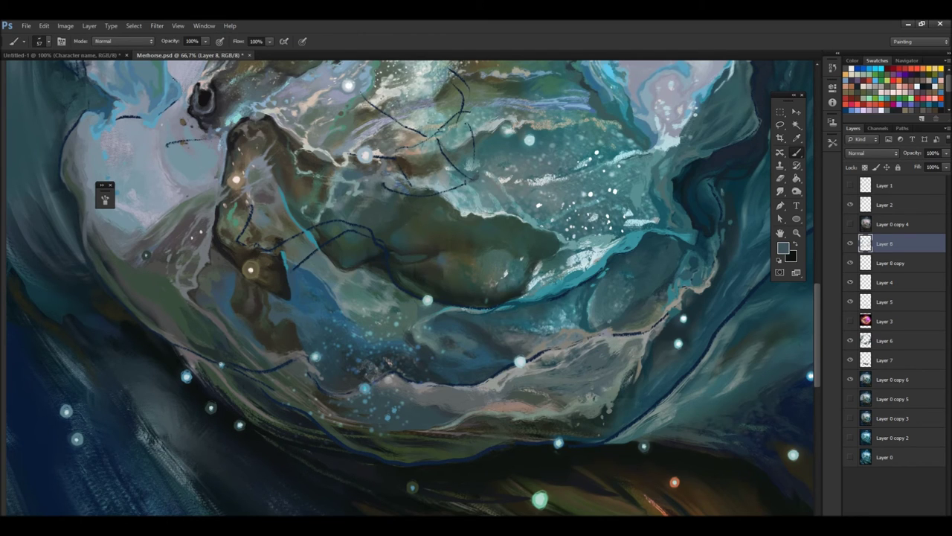
pyautogui.keyDown('alt'); pyautogui.click(149, 320); pyautogui.keyUp('alt')
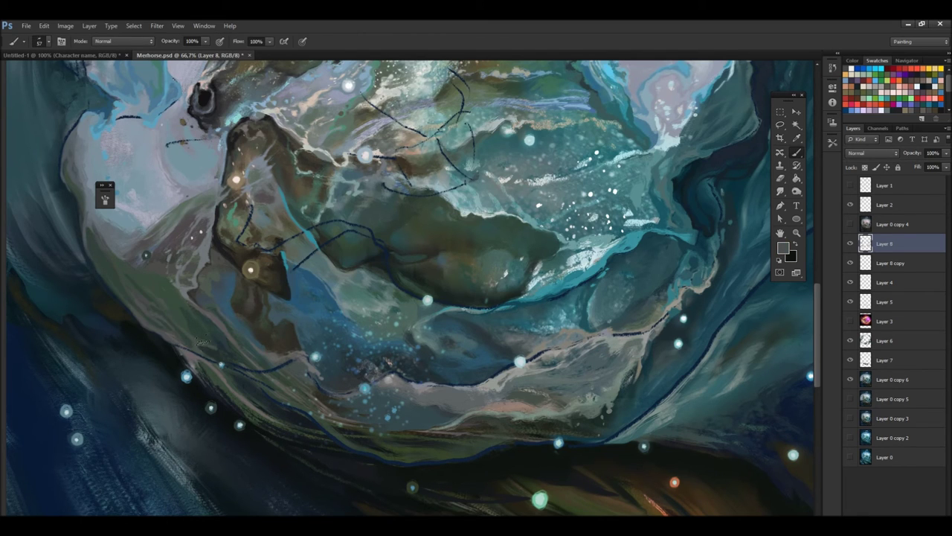
pyautogui.scroll(-3, 413, 288)
pyautogui.scroll(-2, 411, 288)
pyautogui.hscroll(3, 411, 288)
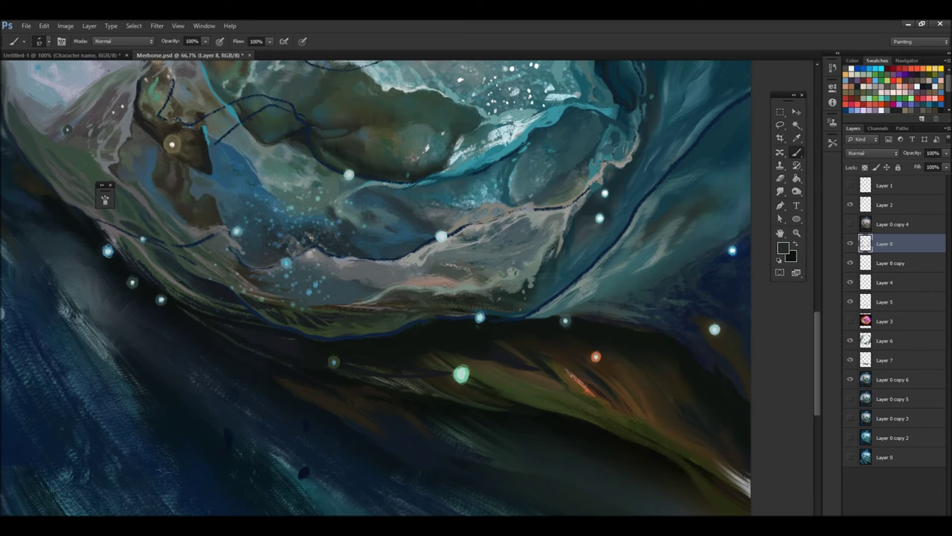
pyautogui.hscroll(-2, 396, 287)
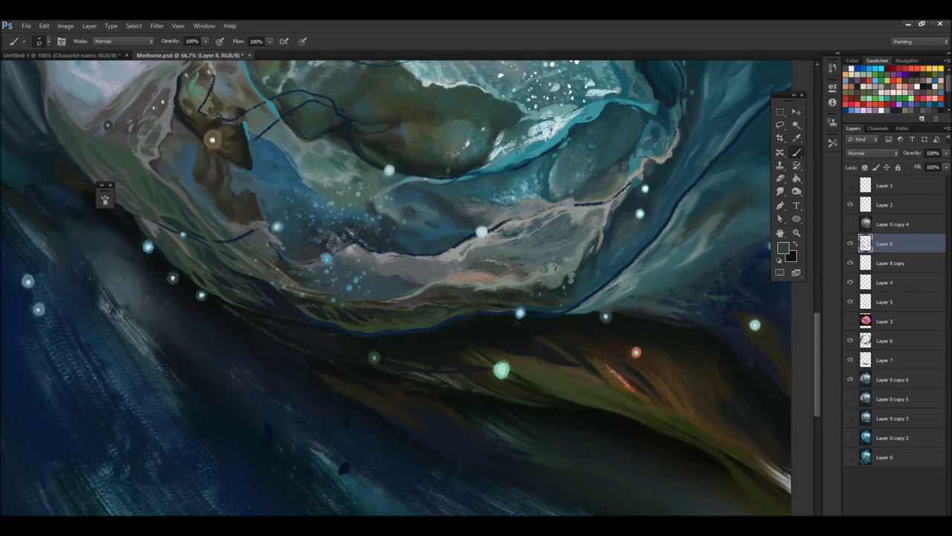
pyautogui.moveTo(488, 295); pyautogui.dragTo(607, 372)
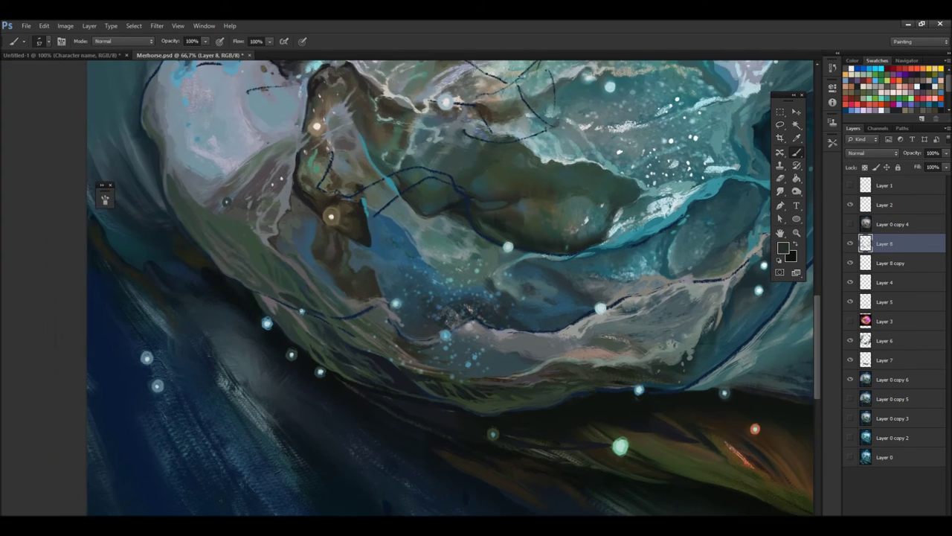
# Sample blue, pale grey-blue and near-white tones beside the creature's face.
pyautogui.moveTo(313, 126); pyautogui.dragTo(413, 433)
pyautogui.keyDown('alt'); pyautogui.click(352, 197); pyautogui.keyUp('alt')
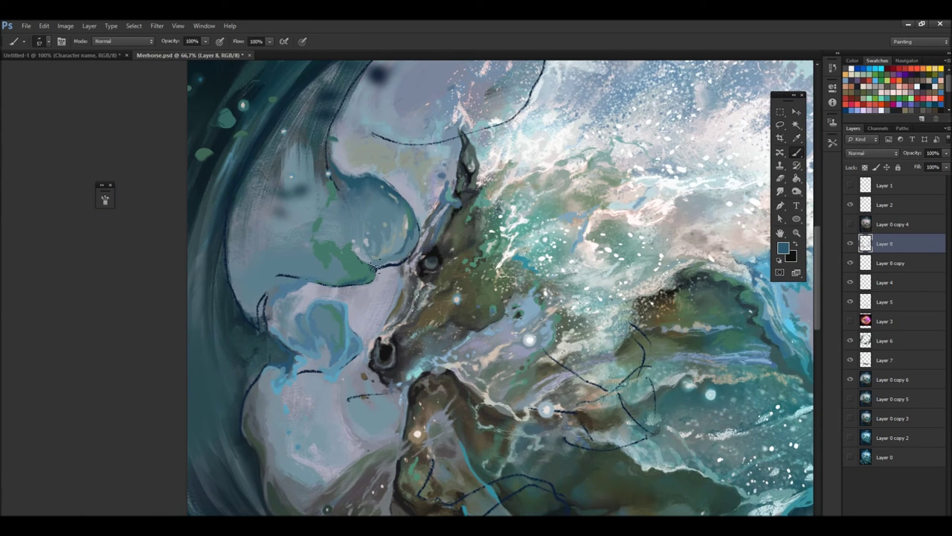
pyautogui.keyDown('alt'); pyautogui.click(279, 234); pyautogui.keyUp('alt')
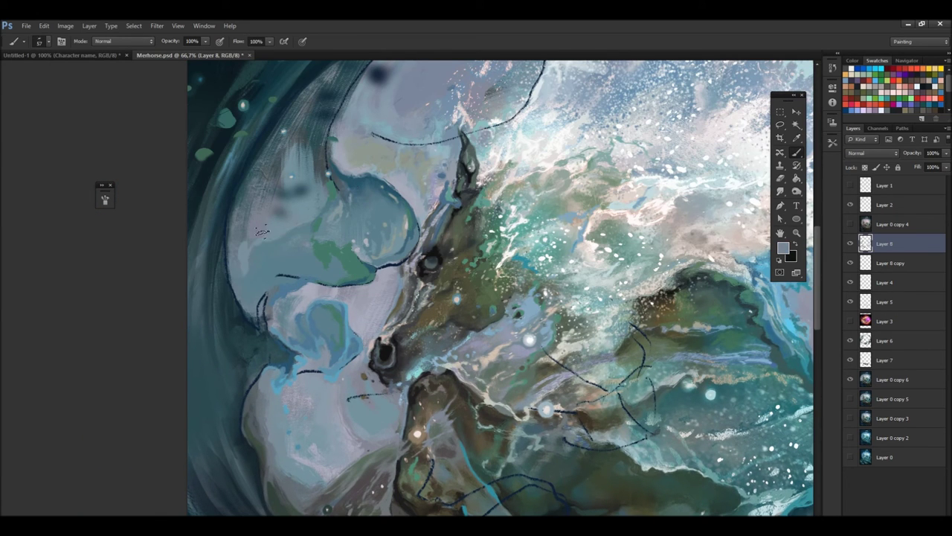
pyautogui.moveTo(296, 170); pyautogui.dragTo(293, 177)
pyautogui.keyDown('alt'); pyautogui.click(482, 128); pyautogui.keyUp('alt')
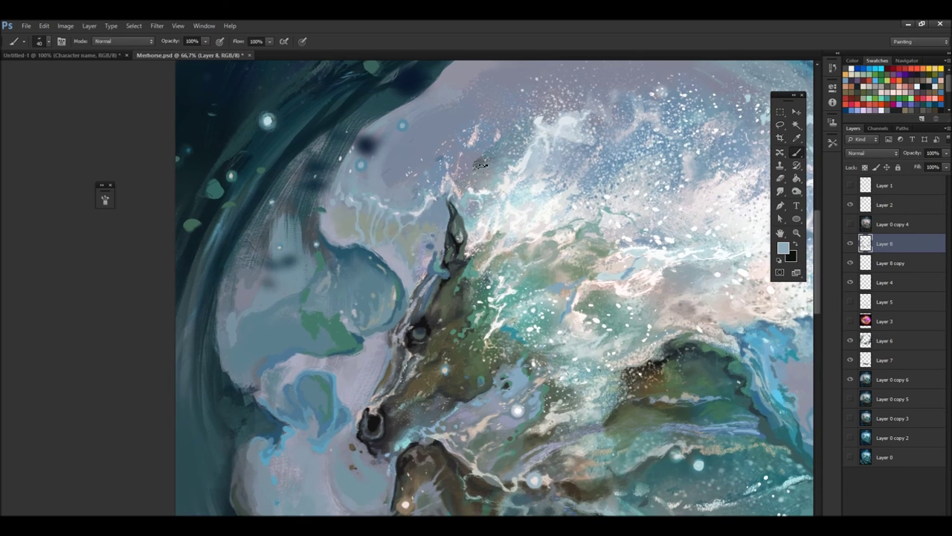
# Cover the face's hatch lines and smooth dark teal and pale blue-grey down its left edge.
pyautogui.moveTo(281, 221); pyautogui.dragTo(239, 257)
pyautogui.keyDown('alt'); pyautogui.click(342, 107); pyautogui.keyUp('alt')
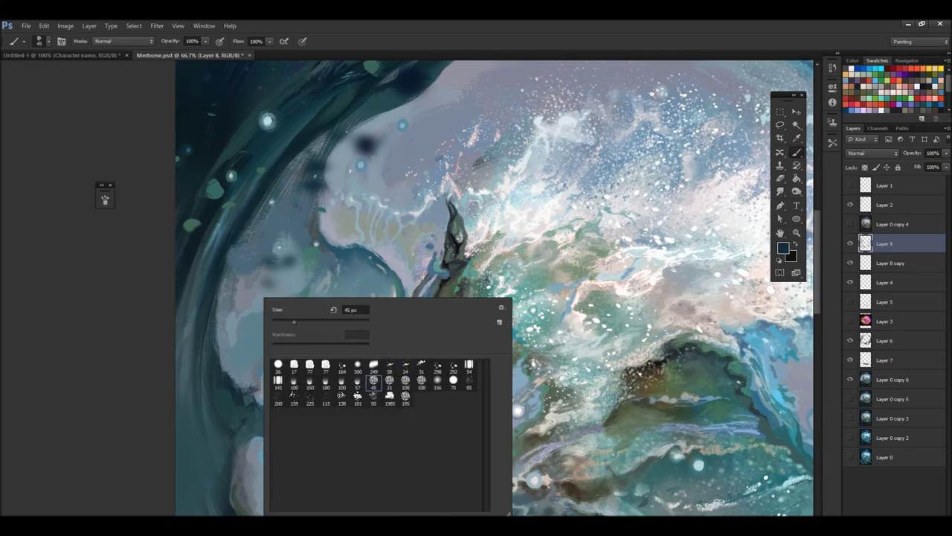
pyautogui.moveTo(255, 383); pyautogui.dragTo(217, 298)
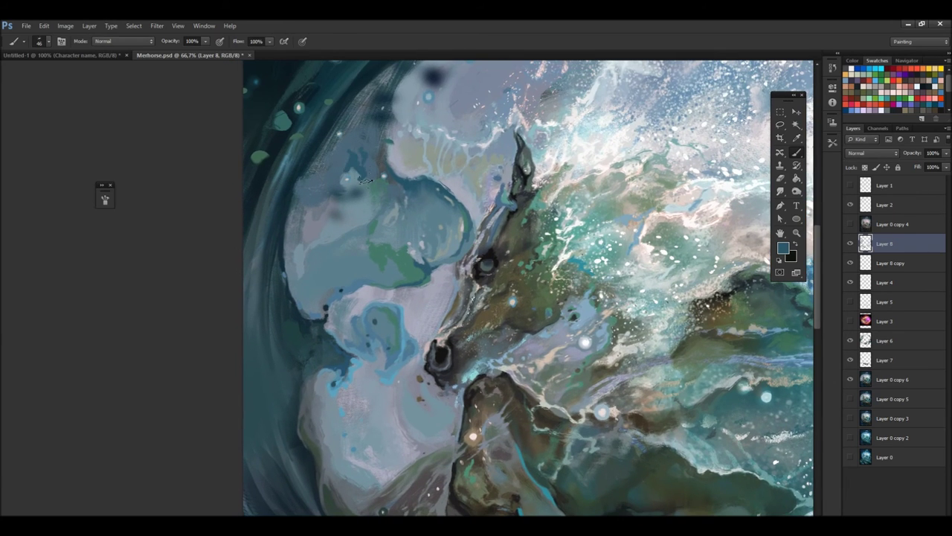
pyautogui.moveTo(366, 180); pyautogui.dragTo(296, 305)
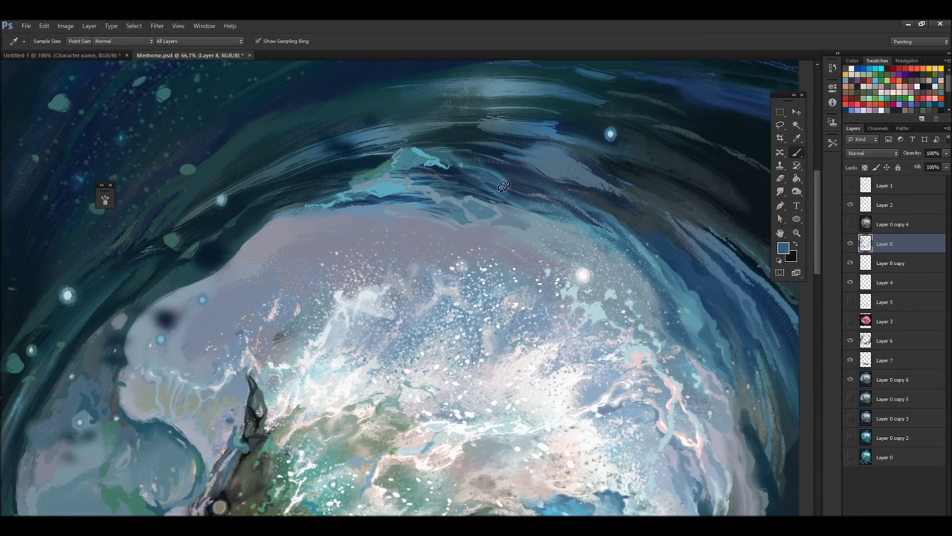
# Brush light-blue strokes along the wave crest and sample a teal near the face.
pyautogui.moveTo(514, 205)
pyautogui.mouseDown()
pyautogui.moveTo(417, 156)
pyautogui.moveTo(357, 175)
pyautogui.mouseUp()
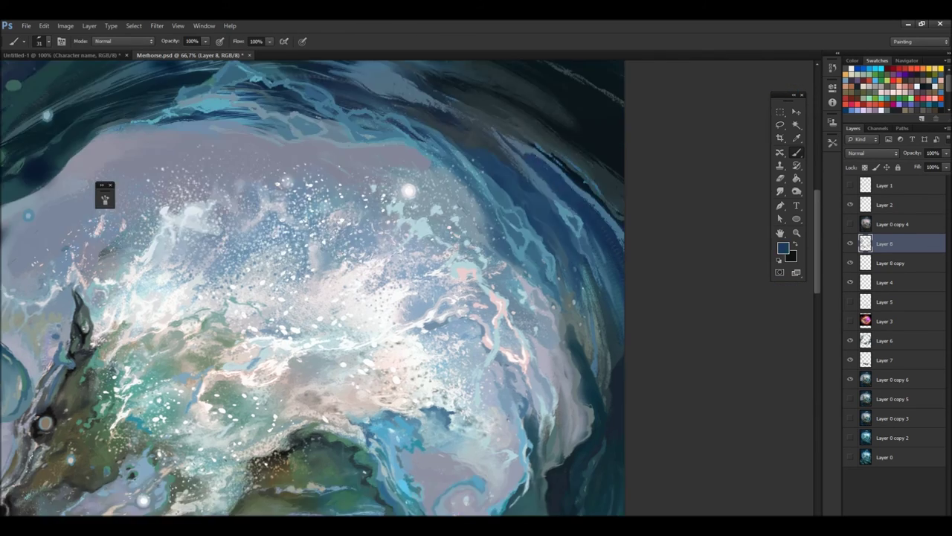
pyautogui.keyDown('alt'); pyautogui.click(487, 189); pyautogui.keyUp('alt')
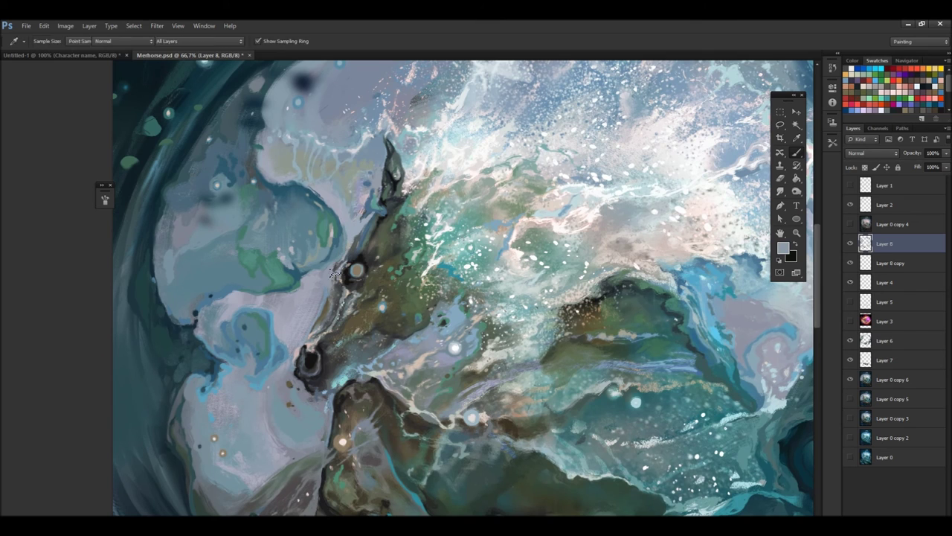
pyautogui.keyDown('alt'); pyautogui.click(350, 245); pyautogui.keyUp('alt')
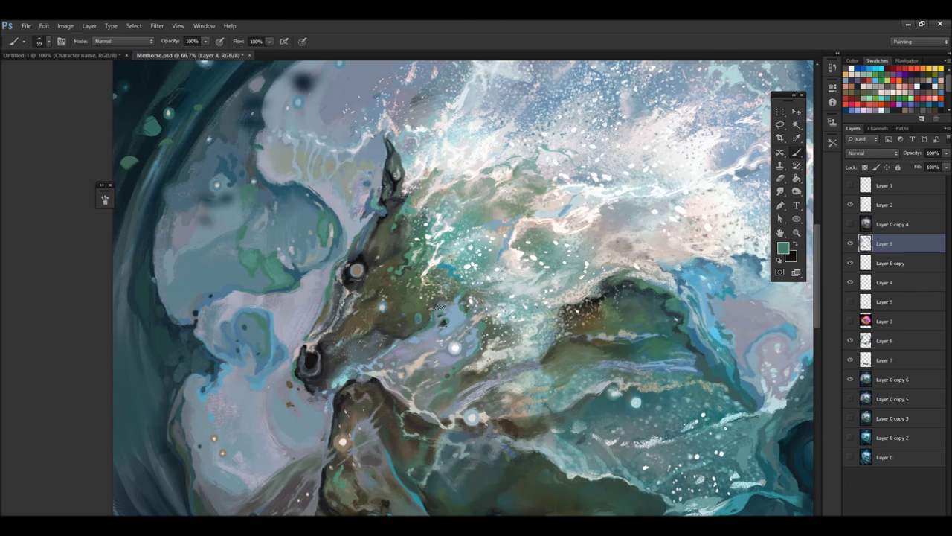
pyautogui.moveTo(446, 261); pyautogui.dragTo(422, 452)
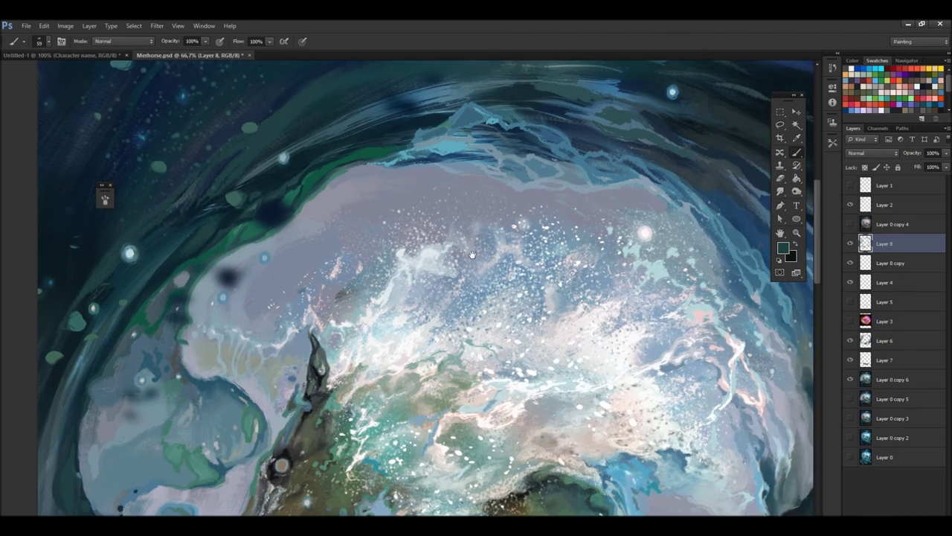
pyautogui.moveTo(301, 192); pyautogui.dragTo(253, 224)
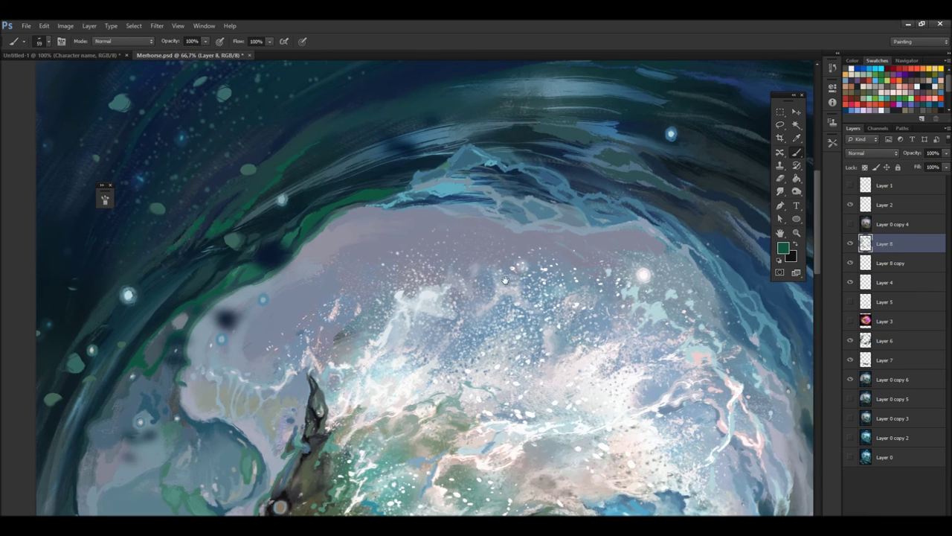
pyautogui.moveTo(309, 162)
pyautogui.mouseDown()
pyautogui.moveTo(352, 140)
pyautogui.moveTo(422, 131)
pyautogui.moveTo(644, 142)
pyautogui.moveTo(588, 276)
pyautogui.mouseUp()
# Add faint dark and mid-blue strokes, then darken the wave's outer curve.
pyautogui.moveTo(339, 128); pyautogui.dragTo(390, 123)
pyautogui.moveTo(524, 212); pyautogui.dragTo(624, 291)
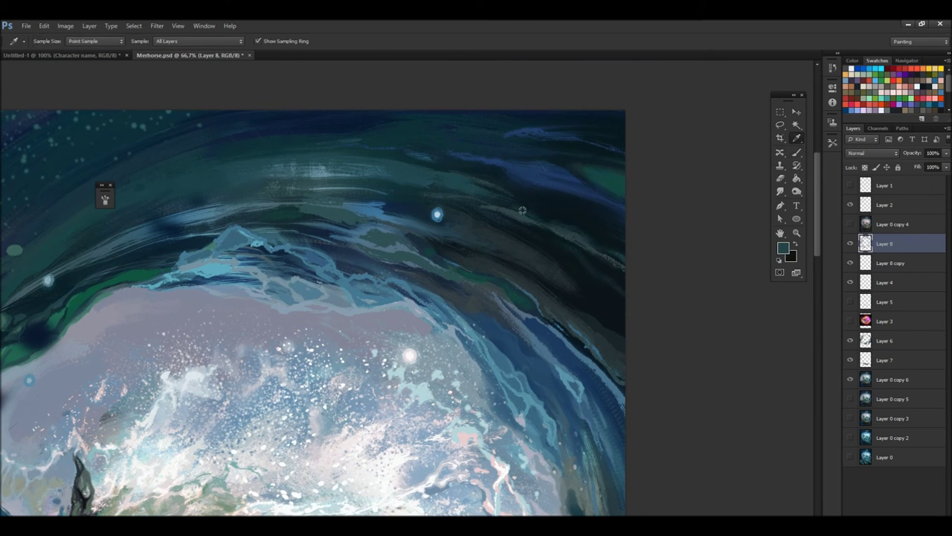
pyautogui.keyDown('alt'); pyautogui.click(383, 204); pyautogui.keyUp('alt')
pyautogui.moveTo(372, 199); pyautogui.dragTo(398, 216)
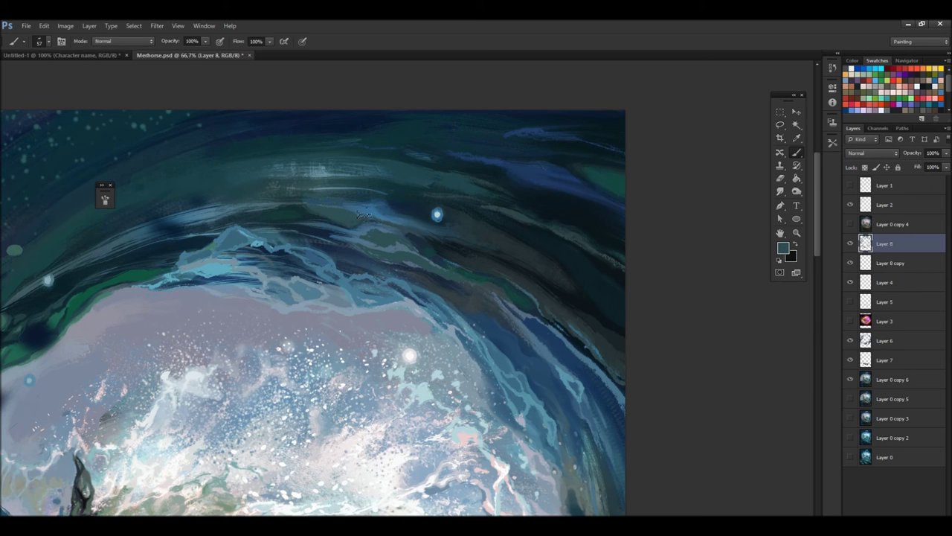
pyautogui.keyDown('alt'); pyautogui.click(515, 283); pyautogui.keyUp('alt')
pyautogui.moveTo(484, 276); pyautogui.dragTo(535, 297)
pyautogui.press('z')
pyautogui.moveTo(437, 215); pyautogui.dragTo(485, 185)
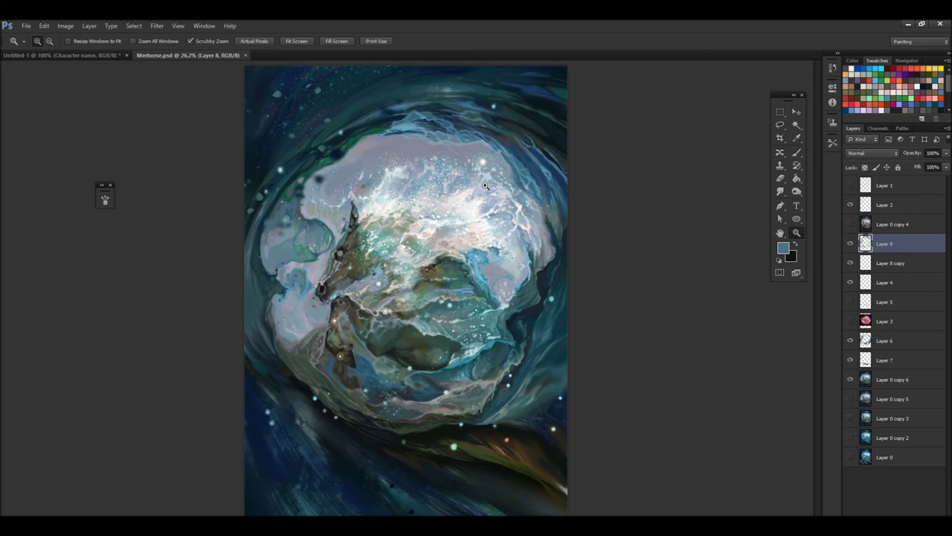
# Zoom into the lower wave and sample brown, orange and blue-grey tones.
pyautogui.moveTo(493, 385); pyautogui.dragTo(536, 384)
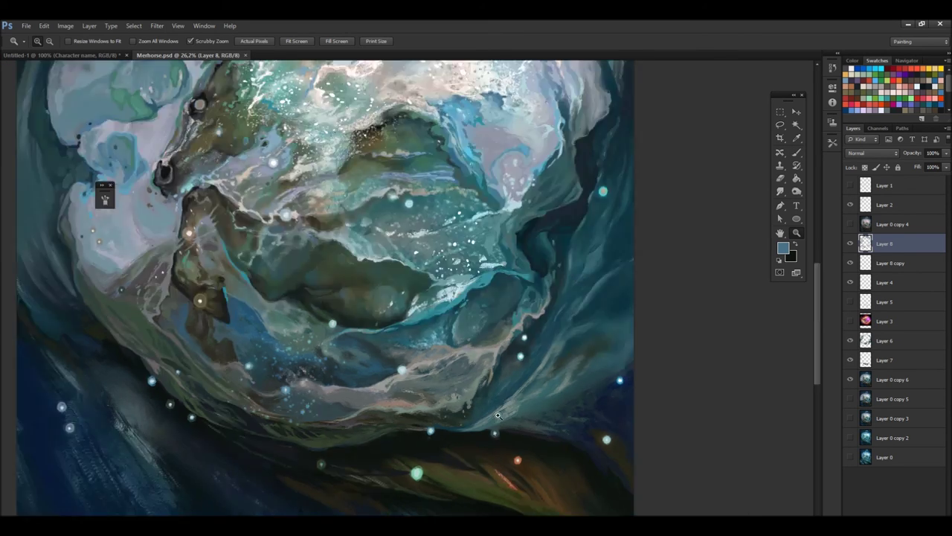
pyautogui.press('b')
pyautogui.keyDown('alt'); pyautogui.click(448, 345); pyautogui.keyUp('alt')
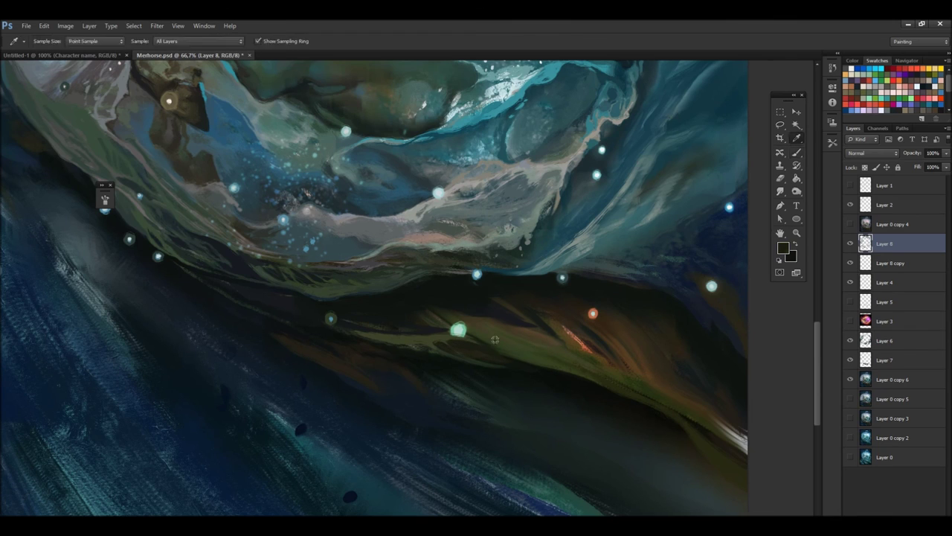
pyautogui.keyDown('alt'); pyautogui.click(523, 314); pyautogui.keyUp('alt')
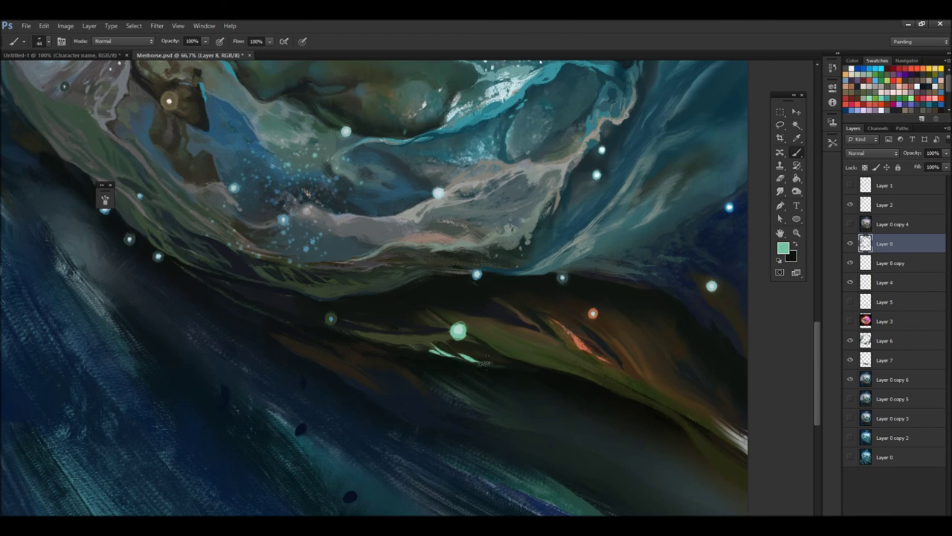
pyautogui.keyDown('alt'); pyautogui.click(584, 342); pyautogui.keyUp('alt')
pyautogui.moveTo(588, 360)
pyautogui.mouseDown()
pyautogui.moveTo(601, 301)
pyautogui.moveTo(544, 236)
pyautogui.mouseUp()
pyautogui.keyDown('alt'); pyautogui.click(662, 326); pyautogui.keyUp('alt')
pyautogui.moveTo(521, 327); pyautogui.dragTo(742, 318)
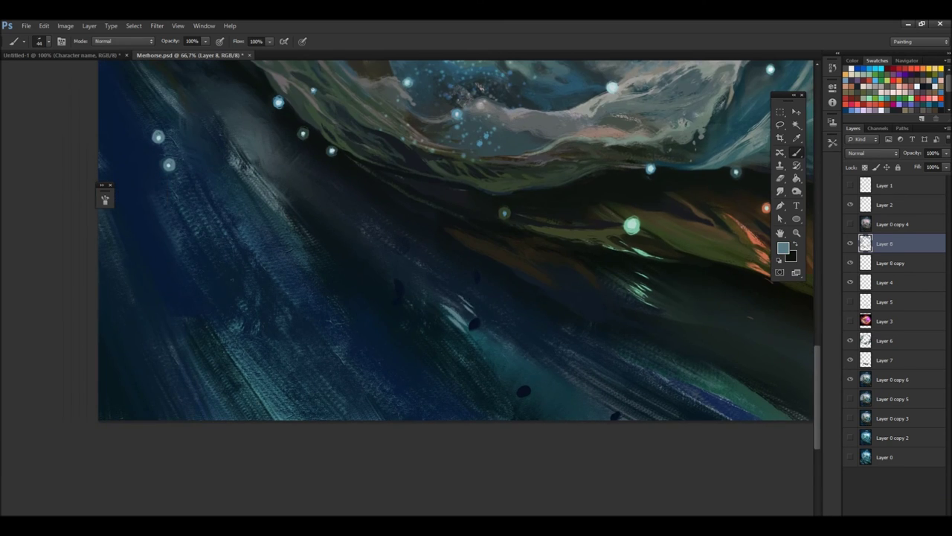
# Paint pale strokes and small dark blue dabs on the dark wave.
pyautogui.moveTo(474, 347); pyautogui.dragTo(581, 392)
pyautogui.moveTo(329, 212); pyautogui.dragTo(341, 228)
pyautogui.moveTo(339, 254)
pyautogui.mouseDown()
pyautogui.moveTo(363, 293)
pyautogui.moveTo(349, 291)
pyautogui.mouseUp()
pyautogui.keyDown('alt'); pyautogui.click(312, 298); pyautogui.keyUp('alt')
pyautogui.moveTo(283, 294); pyautogui.dragTo(335, 357)
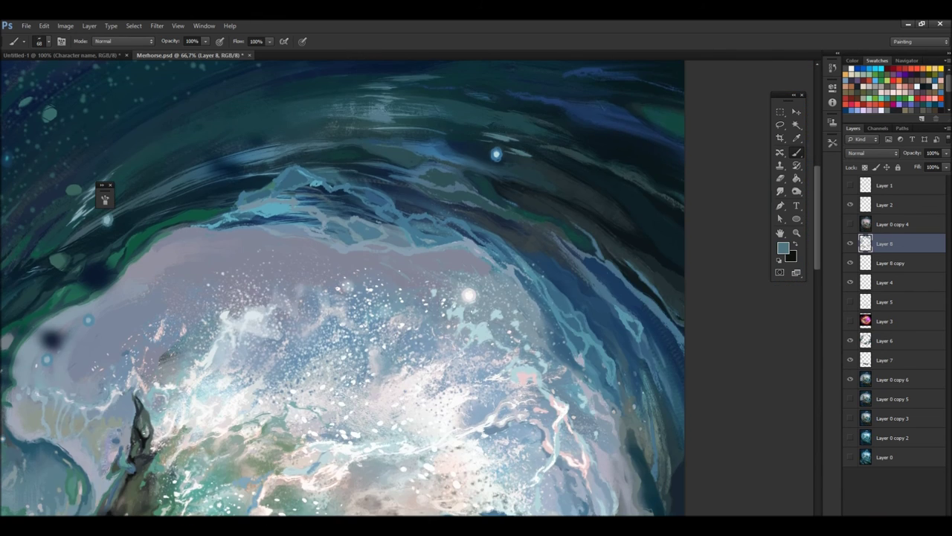
# Paint a dark green band along the wave rim, sample darker teals, then remove the navy lines.
pyautogui.keyDown('alt'); pyautogui.click(428, 186); pyautogui.keyUp('alt')
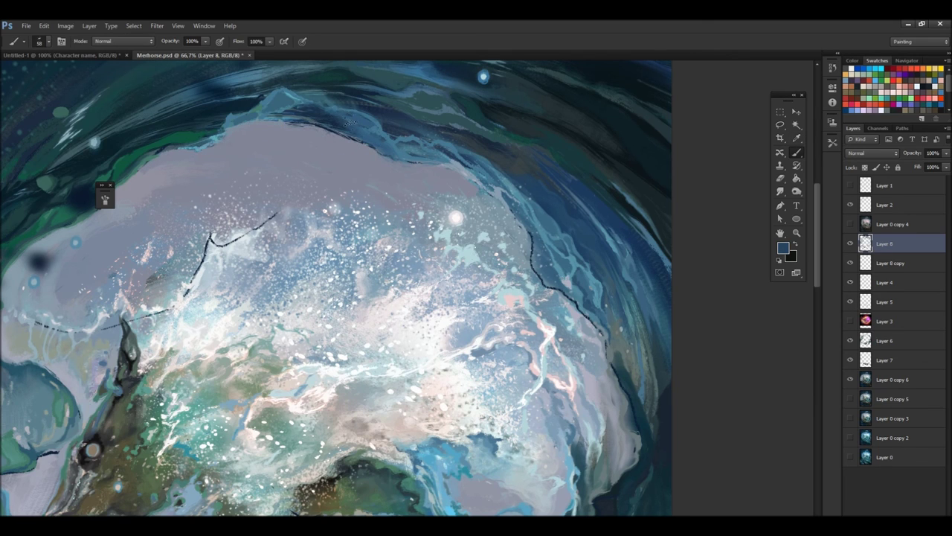
pyautogui.moveTo(270, 95)
pyautogui.mouseDown()
pyautogui.moveTo(379, 111)
pyautogui.moveTo(424, 152)
pyautogui.moveTo(484, 180)
pyautogui.mouseUp()
pyautogui.keyDown('alt'); pyautogui.click(484, 180); pyautogui.keyUp('alt')
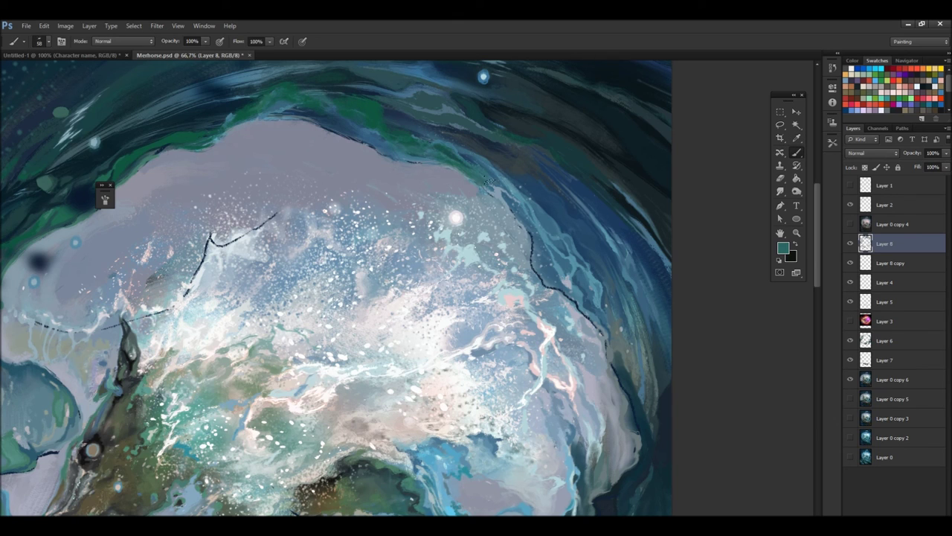
pyautogui.keyDown('alt'); pyautogui.click(544, 236); pyautogui.keyUp('alt')
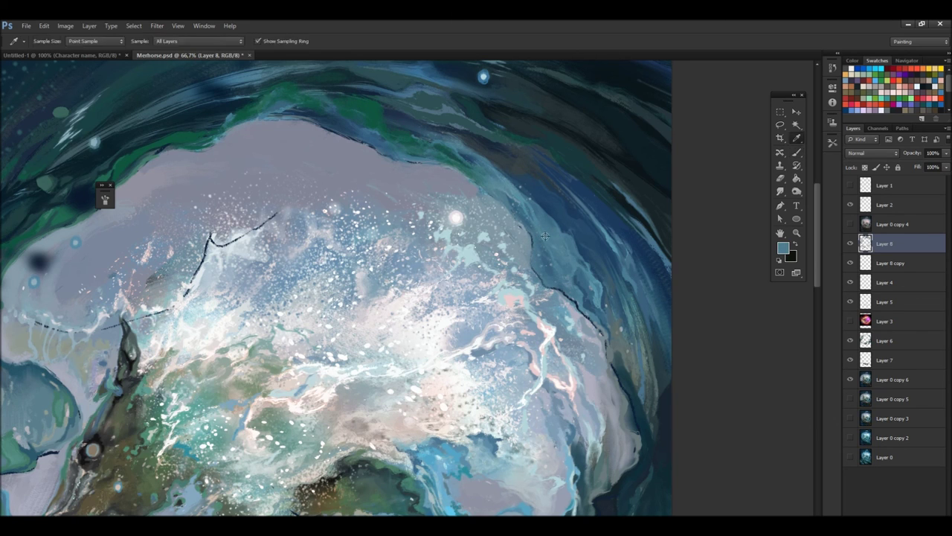
pyautogui.keyDown('alt'); pyautogui.click(412, 160); pyautogui.keyUp('alt')
pyautogui.keyDown('alt'); pyautogui.click(376, 125); pyautogui.keyUp('alt')
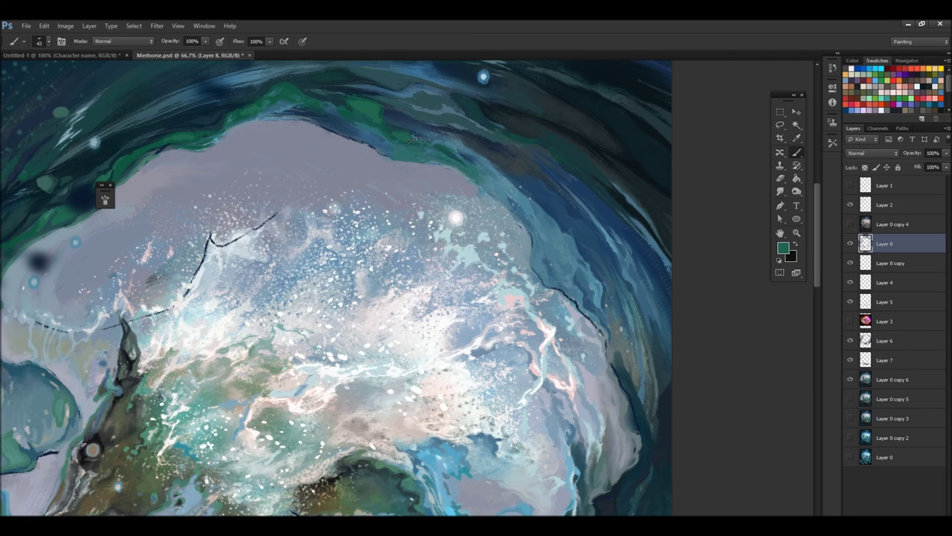
pyautogui.keyDown('alt'); pyautogui.click(299, 112); pyautogui.keyUp('alt')
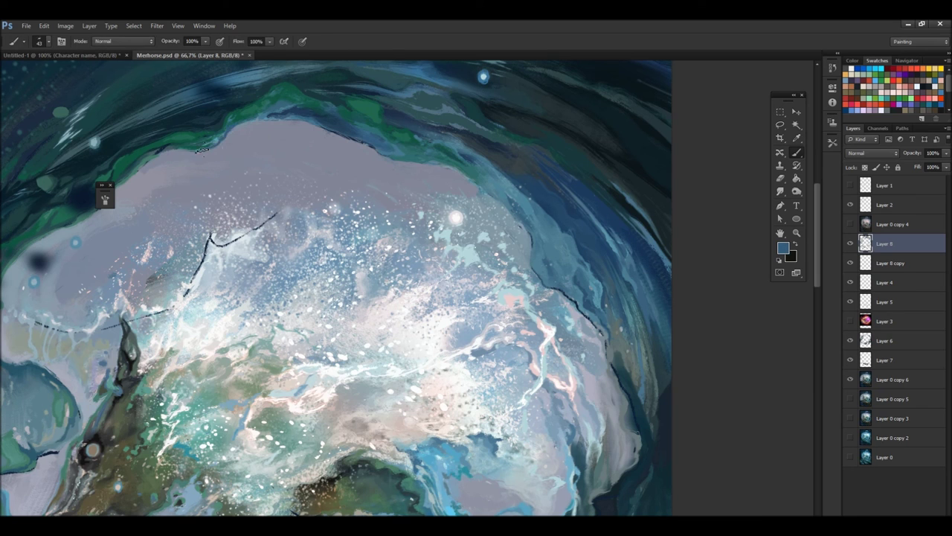
pyautogui.hotkey('ctrl', 'z')
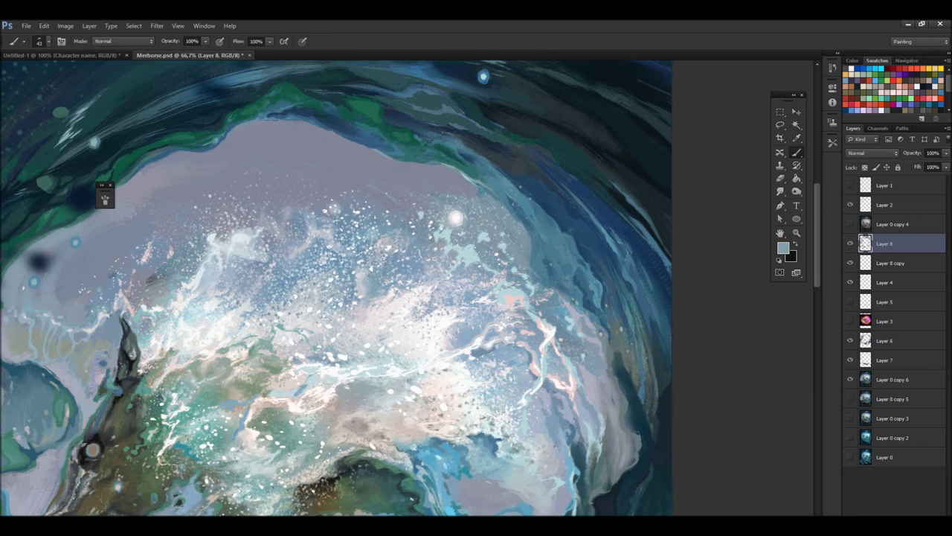